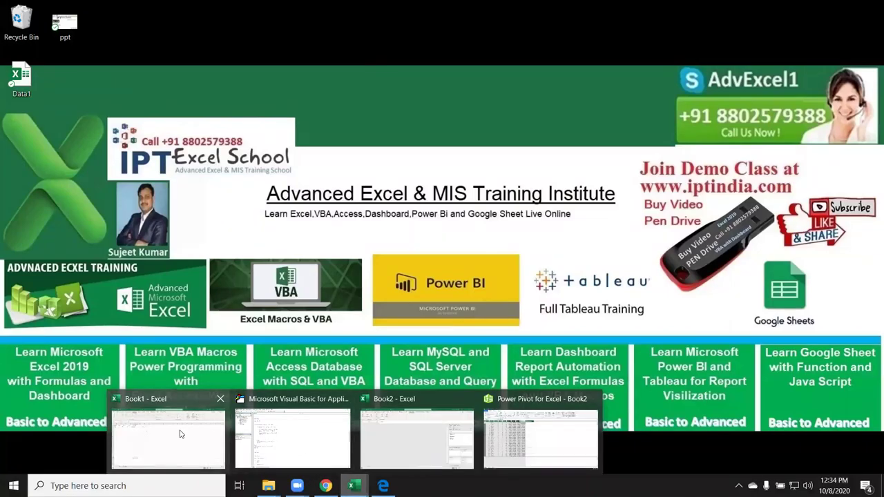
- Bring the Book1 workbook forward and browse the Data tab's data types
left_click(187, 433)
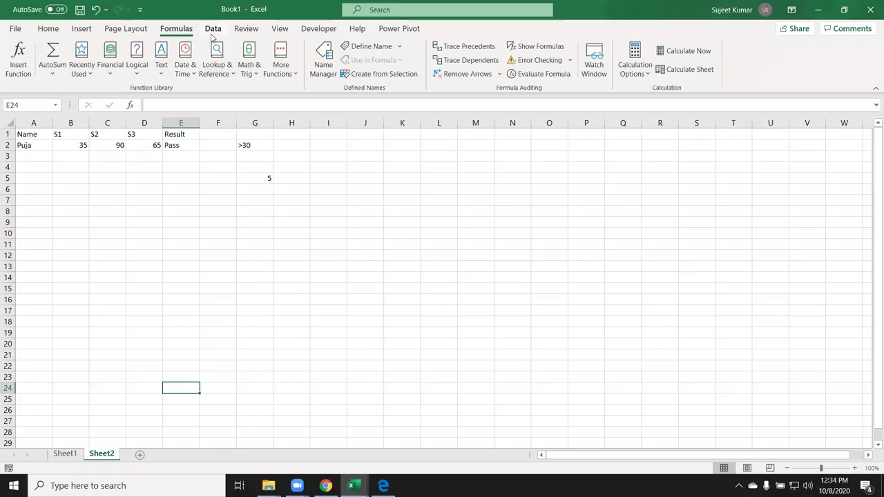
left_click(212, 30)
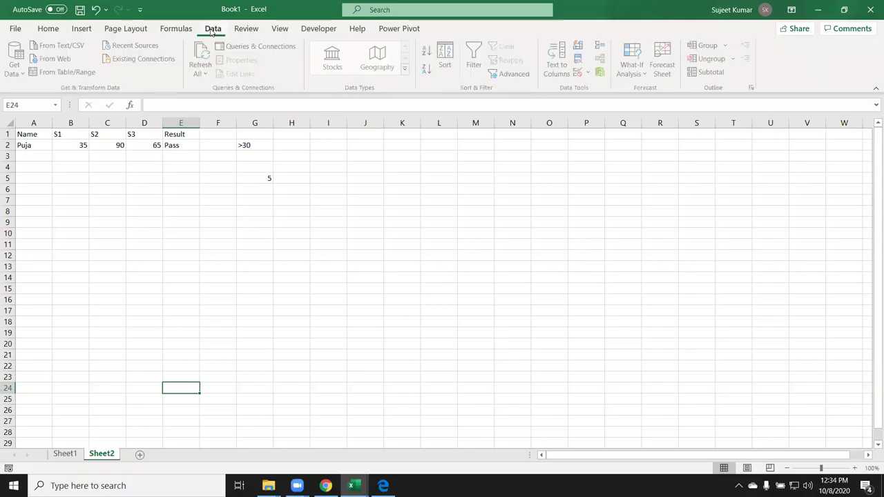
left_click(290, 187)
left_click(365, 157)
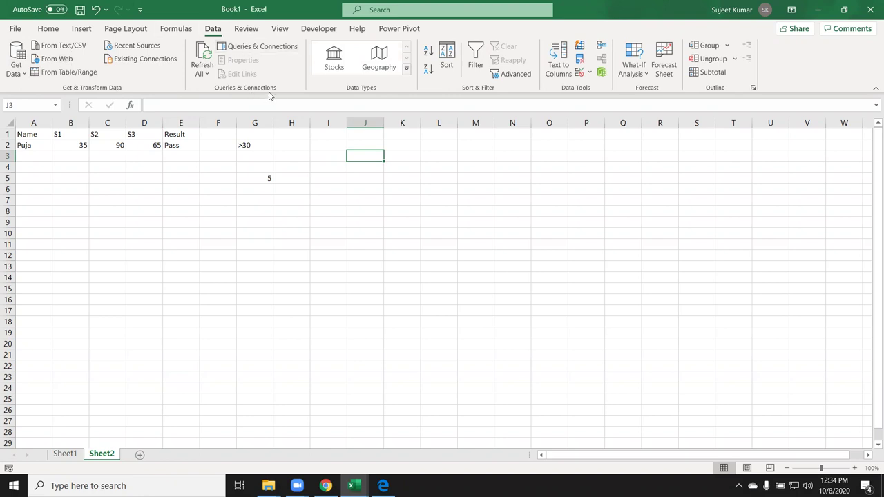
left_click(406, 68)
- Clear the old entries in A1:M8 of Sheet2
left_click(314, 165)
left_click_drag(486, 211, 4, 95)
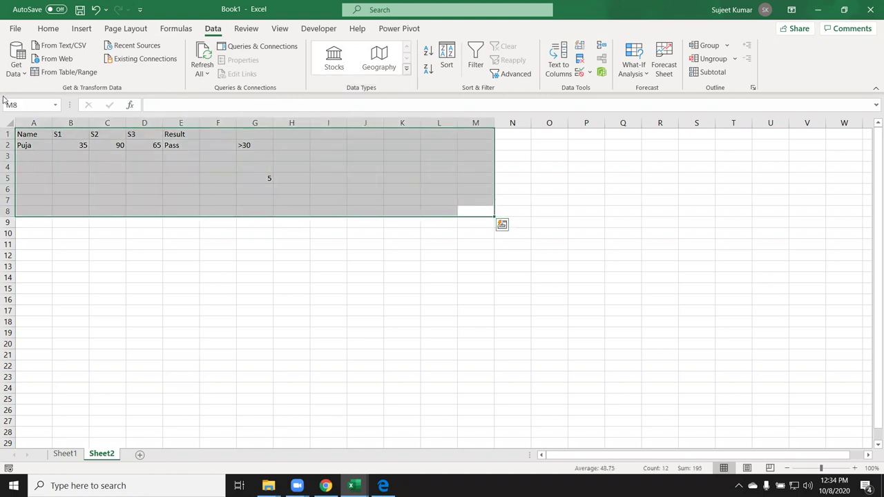
key("Delete")
- Enter Pune, Delhi and Noida in cells A1:A3
left_click(37, 136)
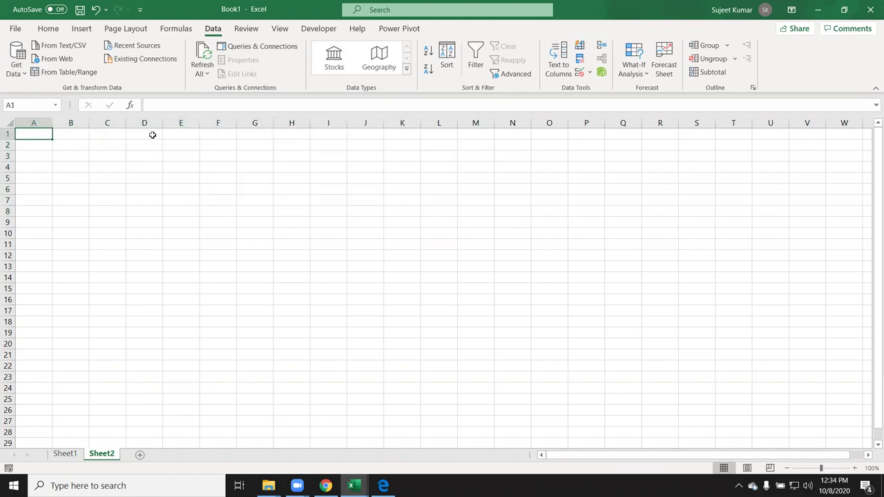
type("Pune")
key("Return")
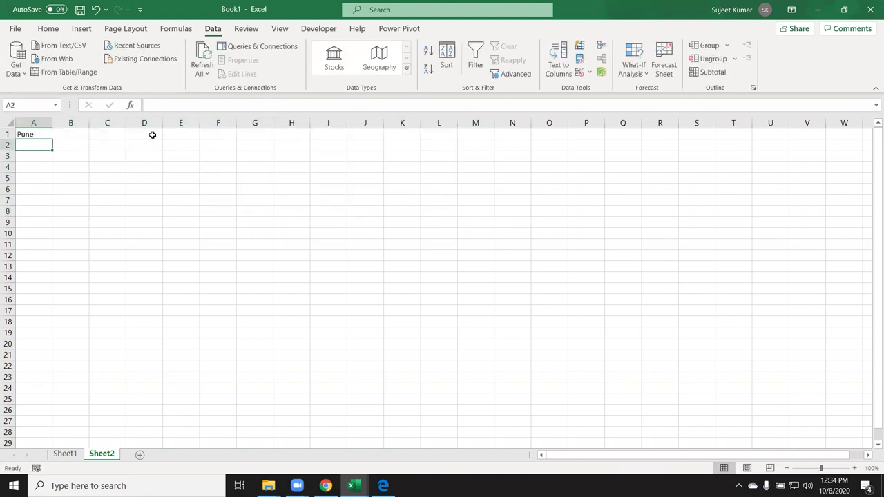
type("Delh")
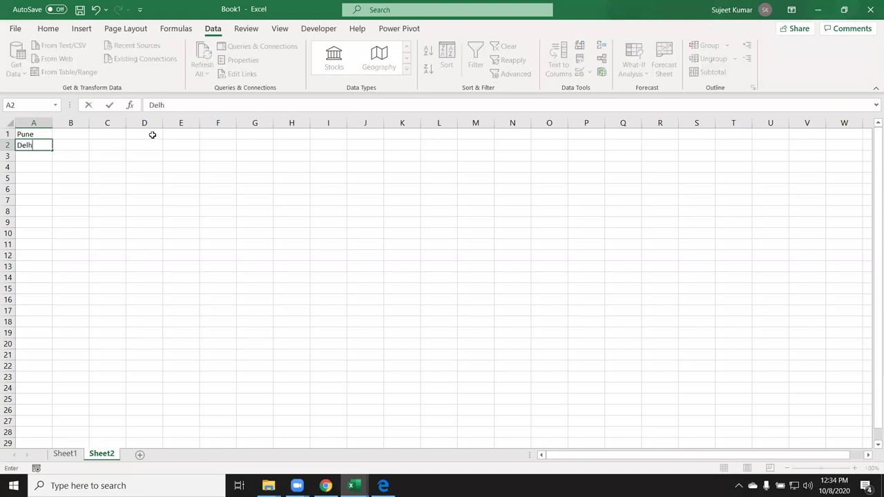
type("i")
key("Return")
key("Up")
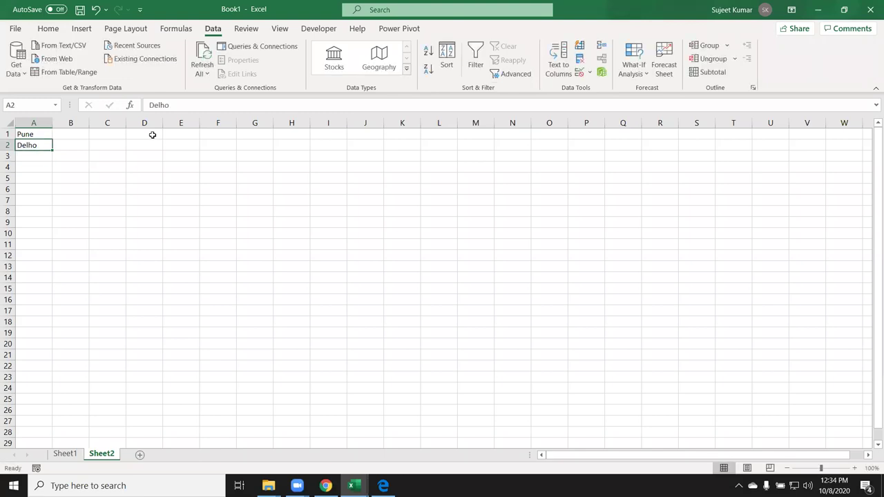
type("Delhi")
key("Return")
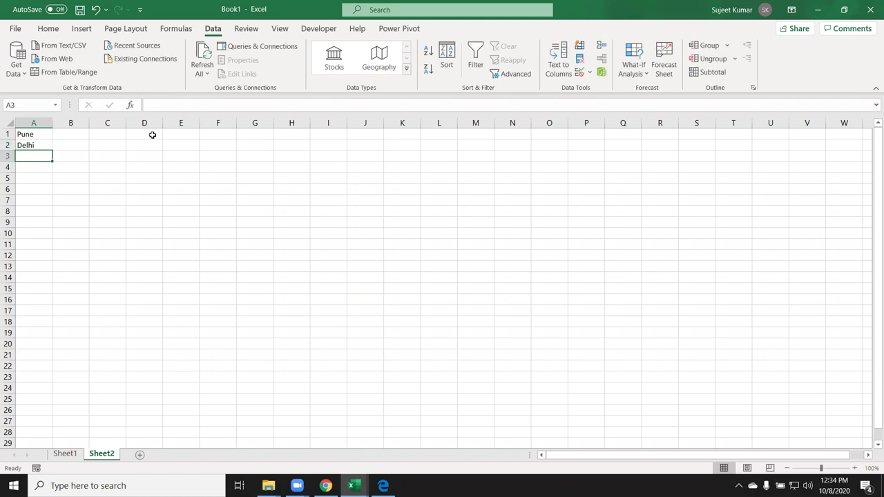
type("Noida")
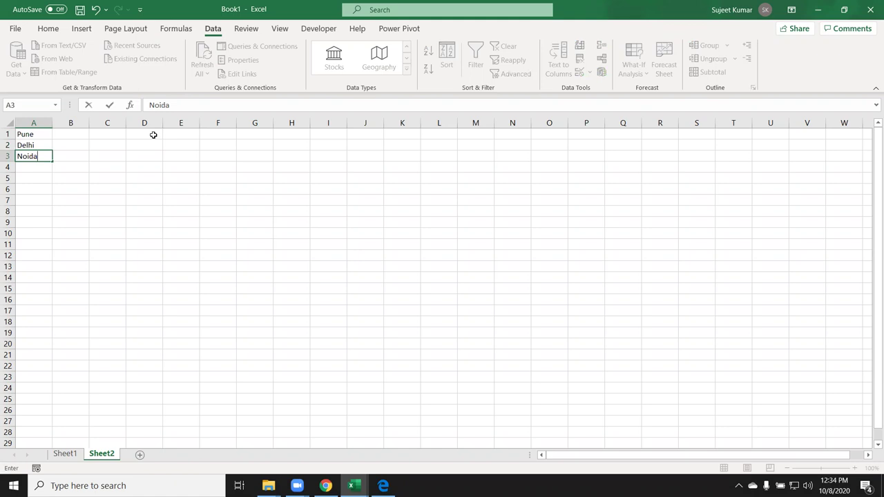
key("ctrl+Return")
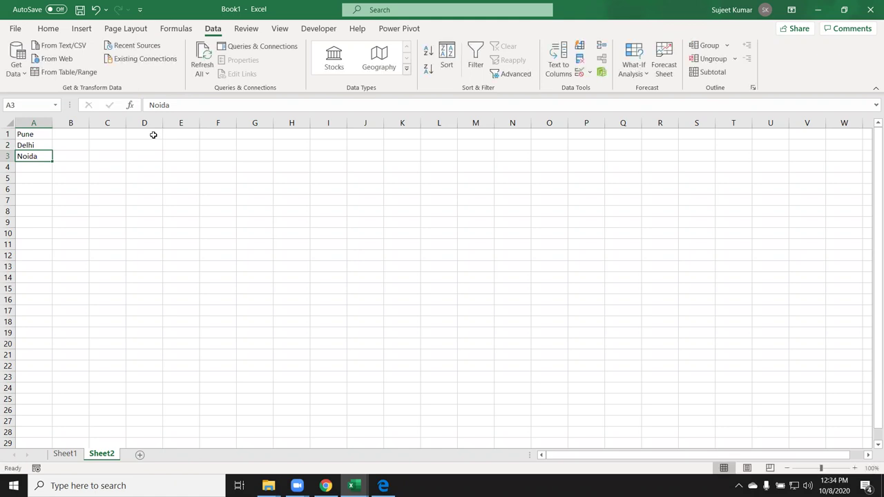
- Convert the cities in A1:A3 to Geography data types
left_click(43, 135)
left_click_drag(42, 155, 44, 133)
left_click(390, 60)
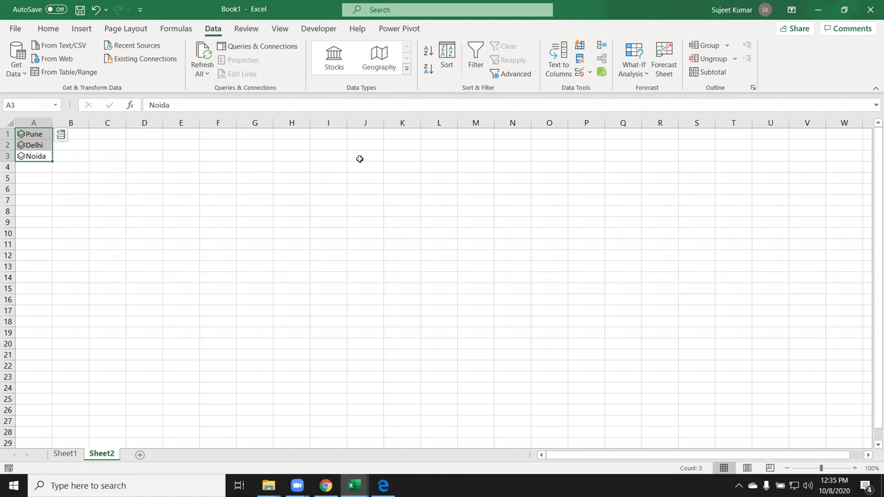
left_click(247, 191)
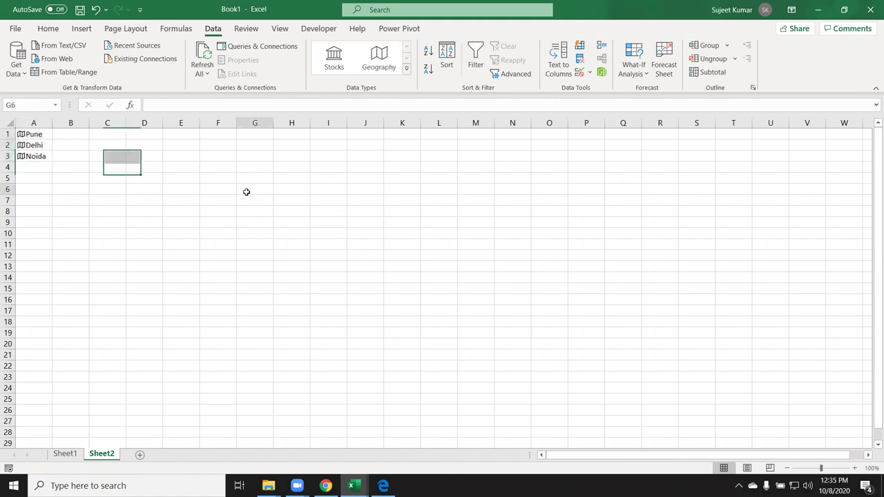
left_click(45, 133)
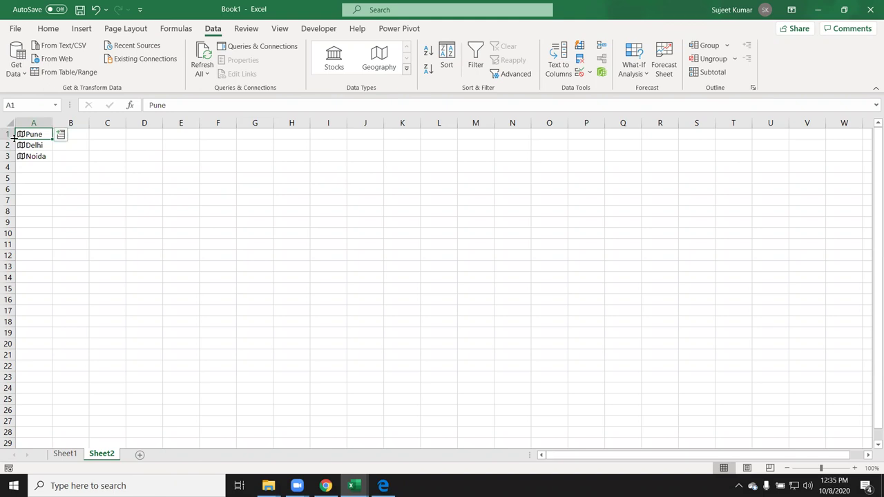
left_click(21, 133)
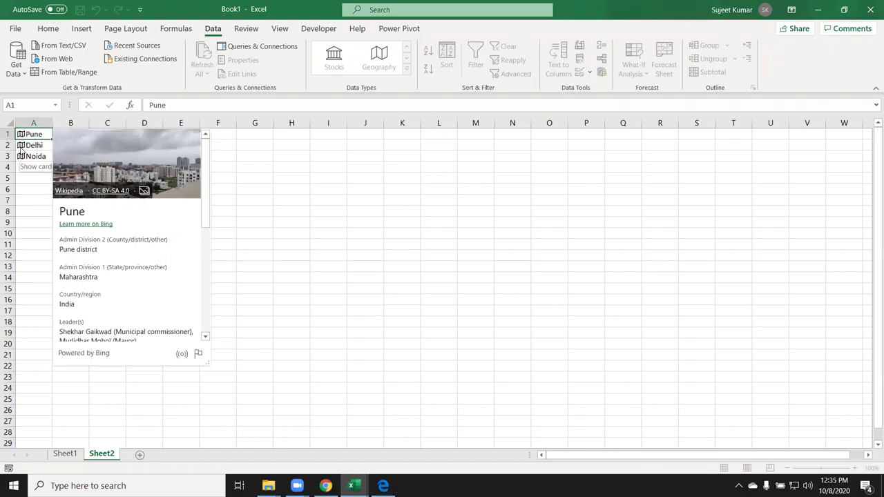
left_click(335, 168)
left_click(332, 152)
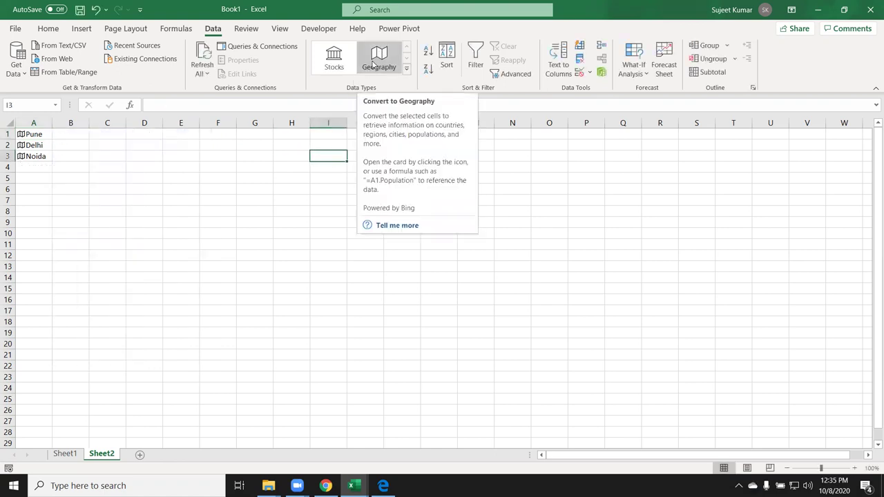
left_click(253, 132)
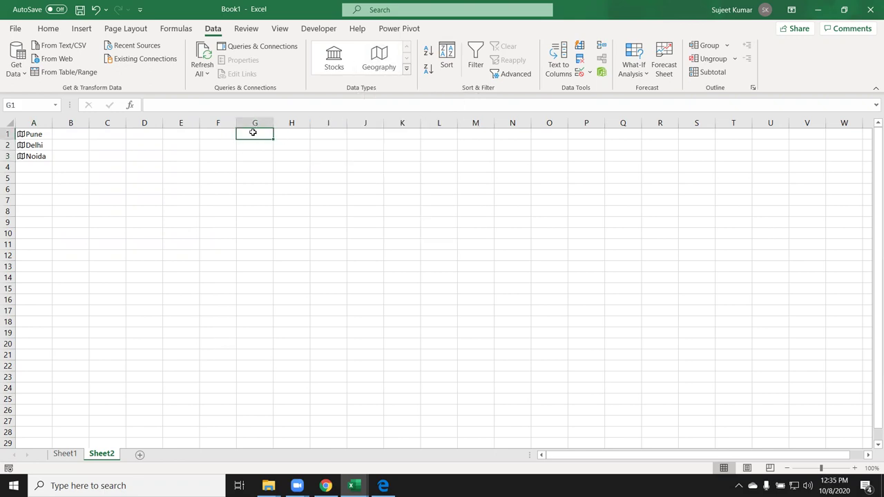
- Enter New Delhi, Karachi, New York and Patna in G1:G4
type("New Delhi")
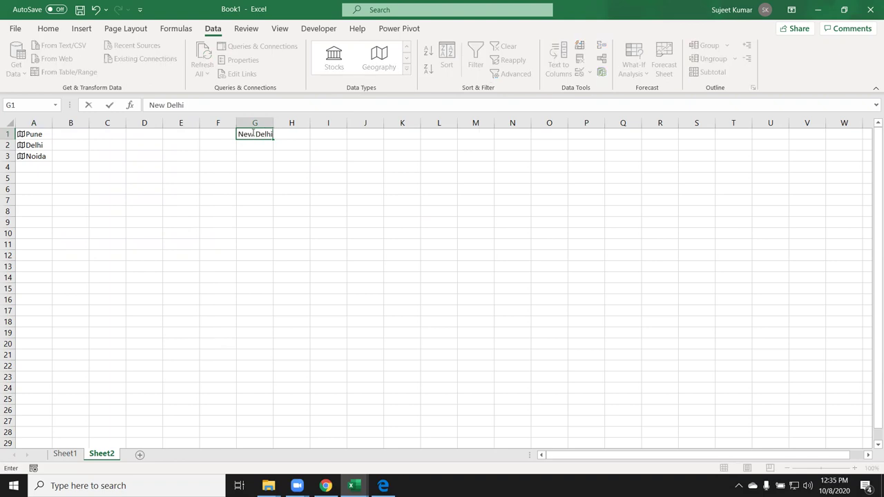
key("Return")
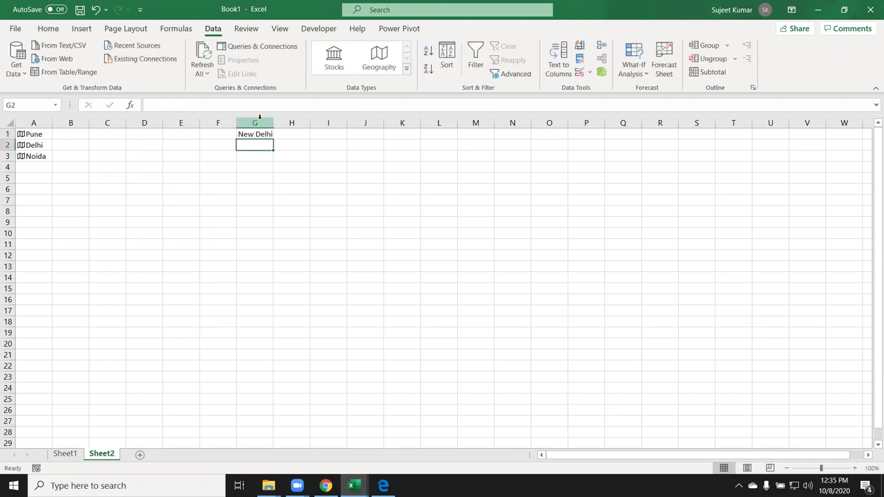
type("Karachi")
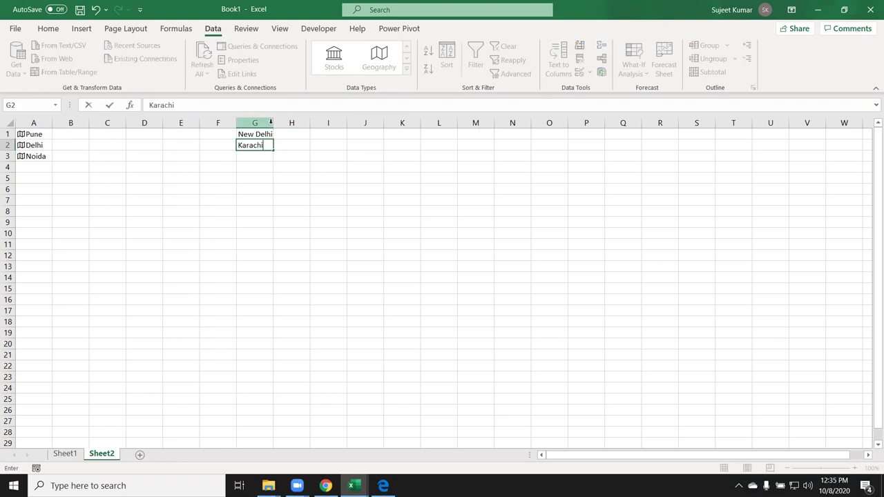
key("Return")
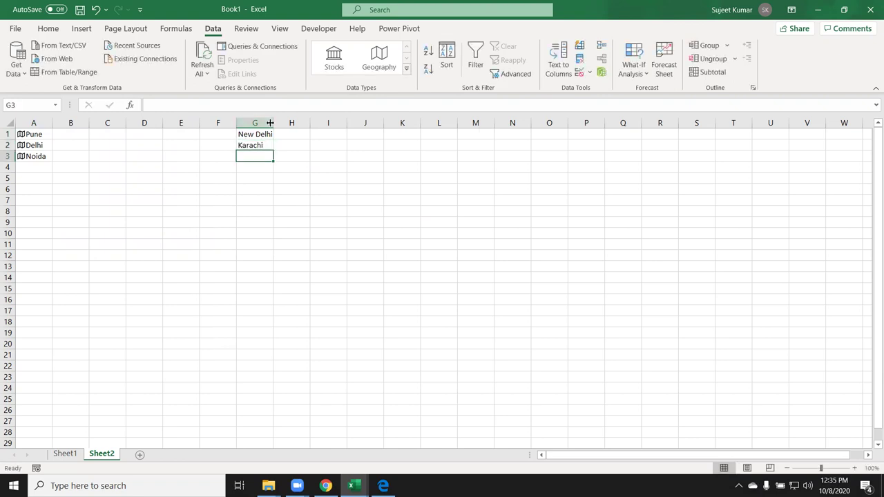
type("New ")
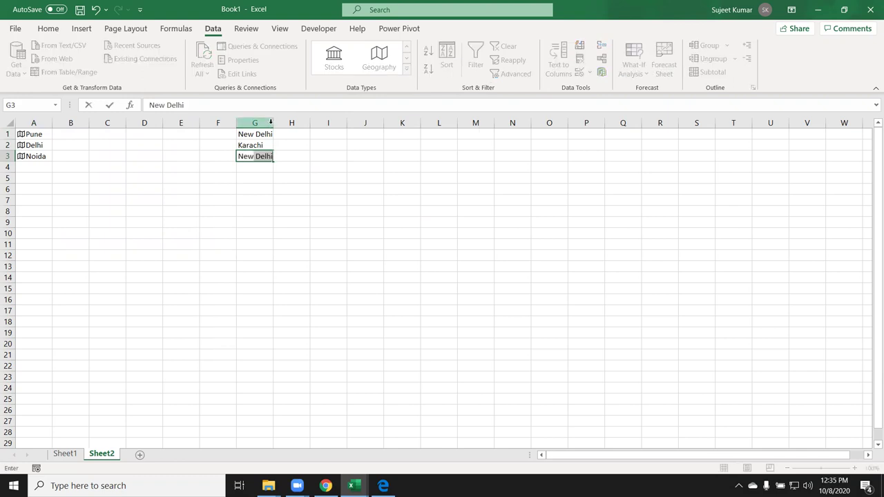
type("Yark")
key("Return")
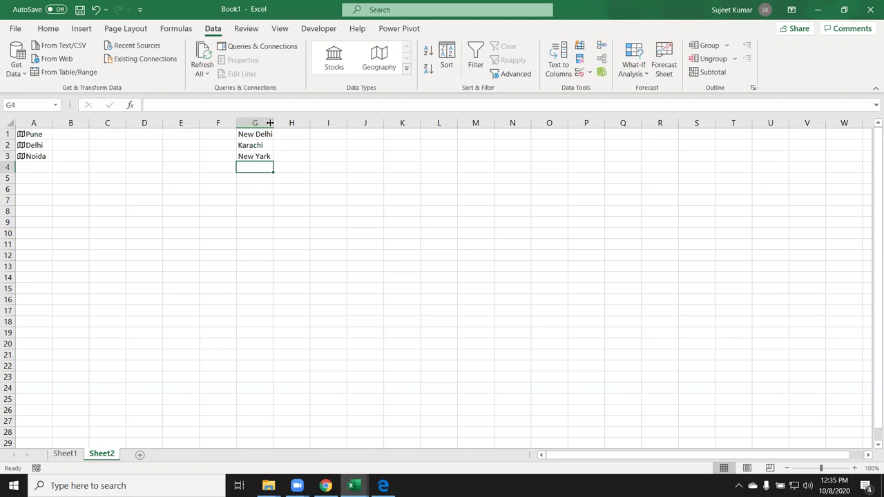
type("Pat")
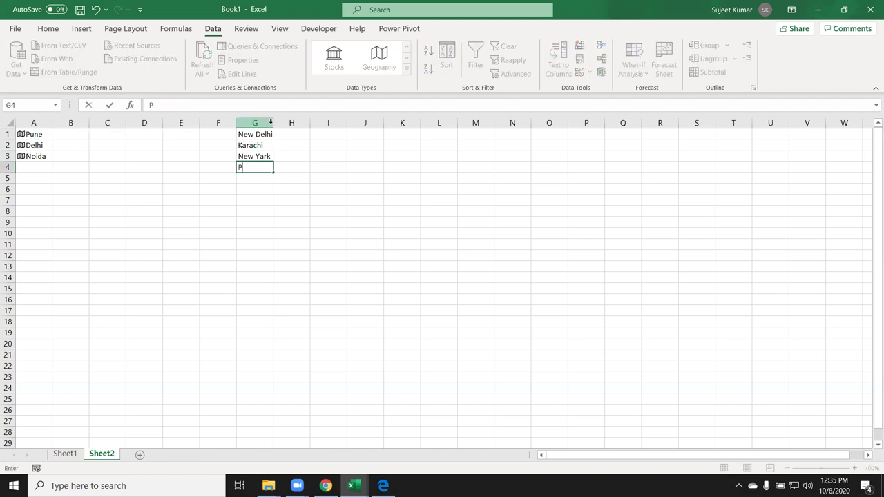
type("na")
key("Return")
- Convert G1:G4 to Geography data types and open New Delhi's information card
left_click_drag(268, 136, 261, 166)
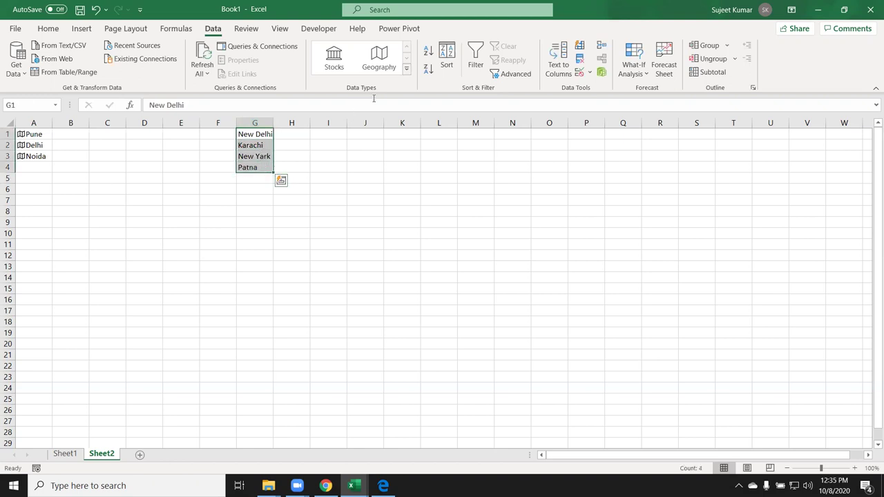
left_click(378, 66)
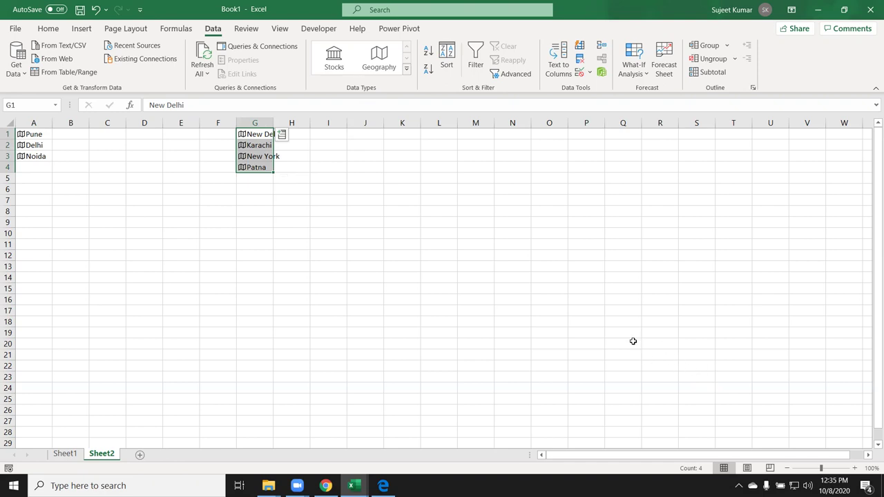
left_click(330, 213)
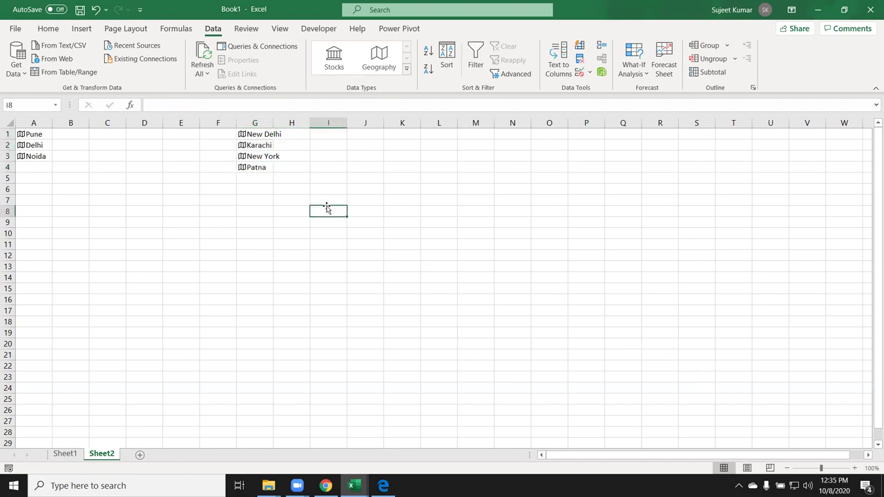
left_click(242, 134)
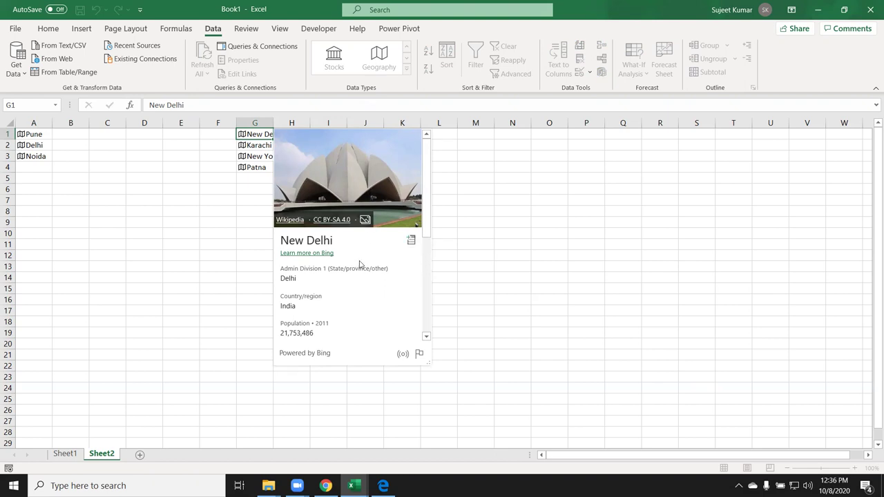
- Scroll through the New Delhi card to review its country, population and area
mouse_move(306, 241)
scroll(305, 338, "down", 1)
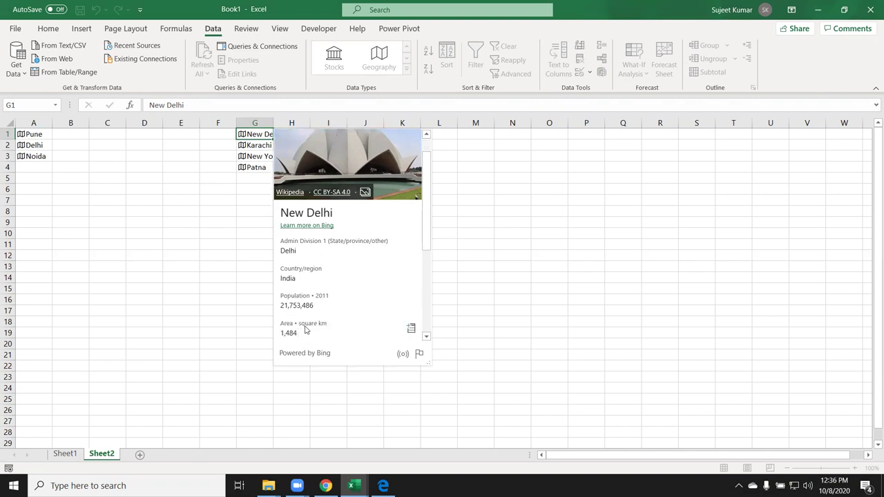
scroll(304, 331, "down", 1)
scroll(306, 330, "down", 1)
scroll(305, 330, "down", 1)
scroll(306, 330, "down", 2)
scroll(306, 330, "down", 1)
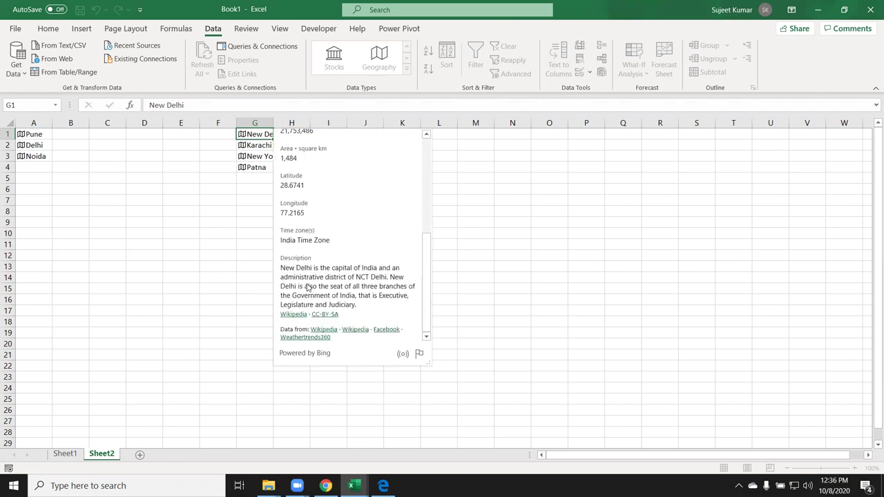
scroll(309, 217, "up", 3)
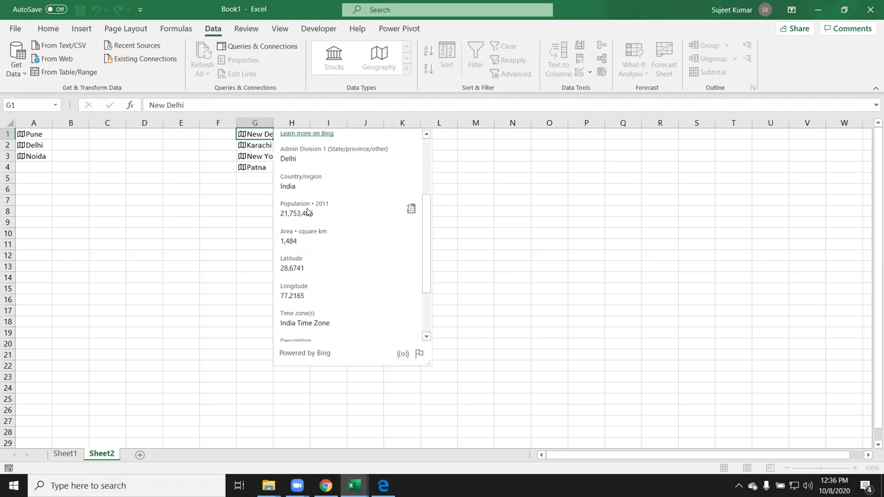
scroll(307, 207, "up", 3)
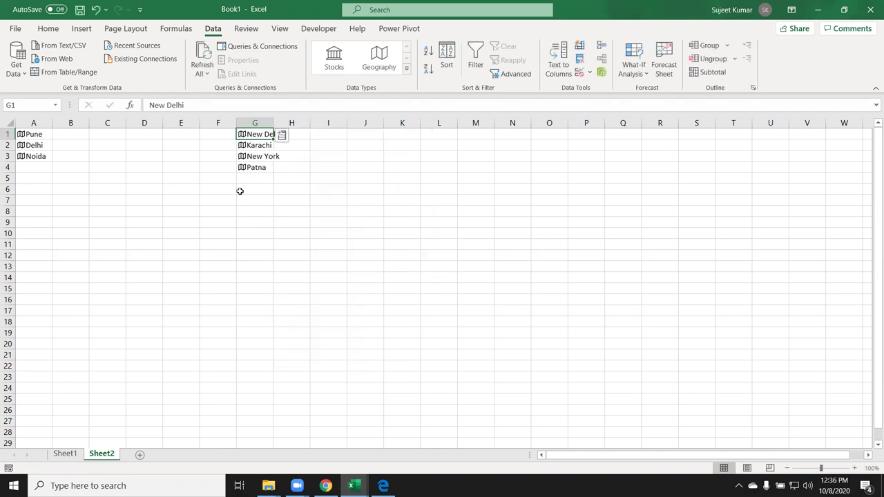
- Open Patna's data card, scroll through its facts, and close it
left_click(242, 168)
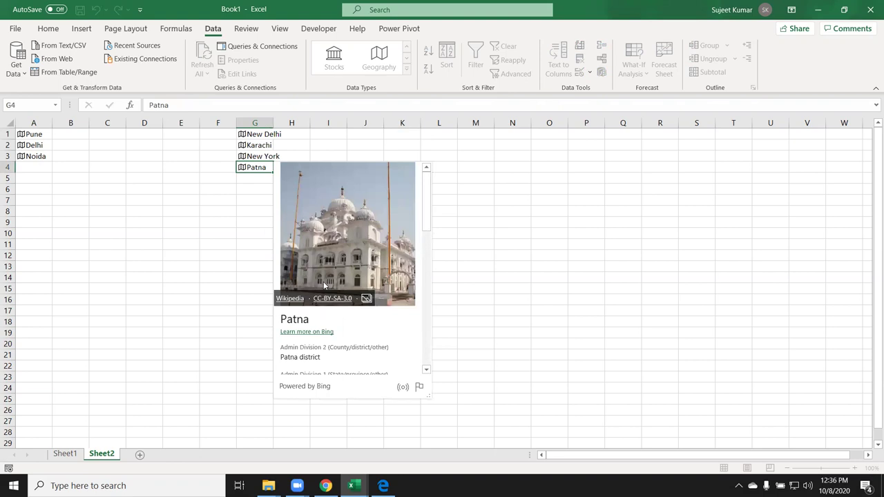
scroll(335, 346, "down", 1)
scroll(332, 340, "down", 1)
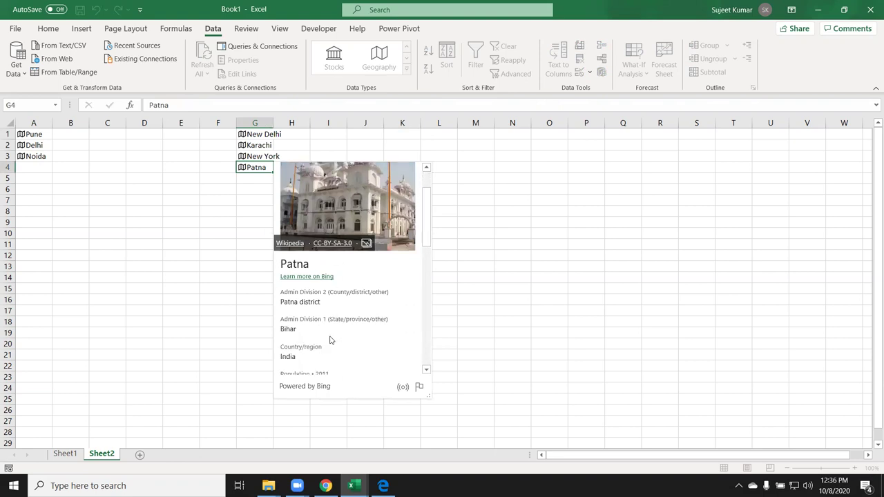
scroll(329, 338, "down", 1)
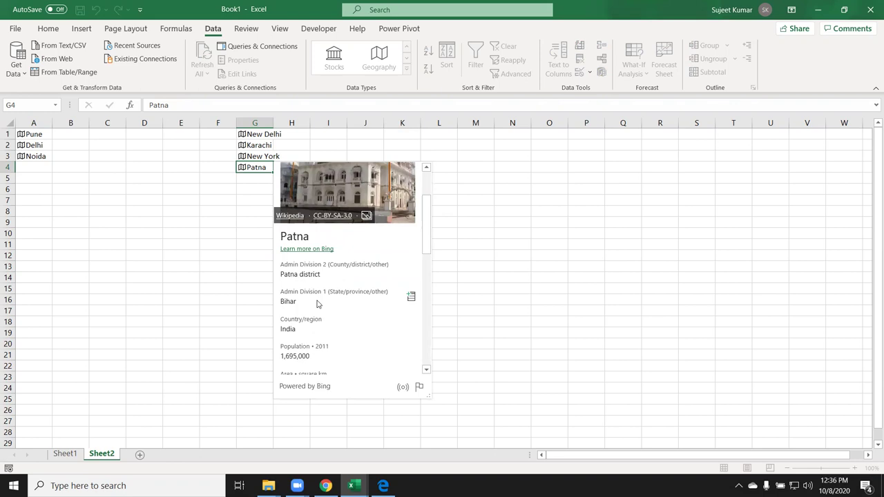
scroll(330, 316, "down", 1)
scroll(328, 326, "down", 1)
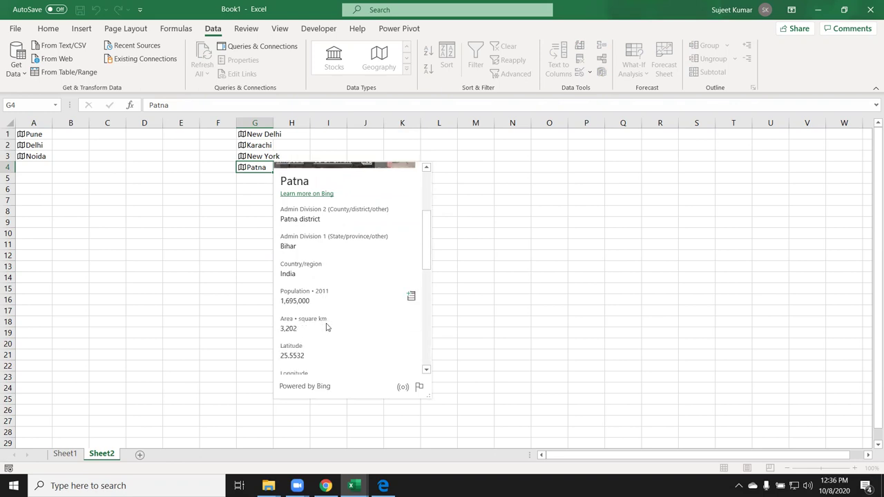
scroll(327, 326, "down", 1)
scroll(327, 327, "down", 2)
scroll(327, 327, "down", 1)
scroll(327, 327, "down", 1)
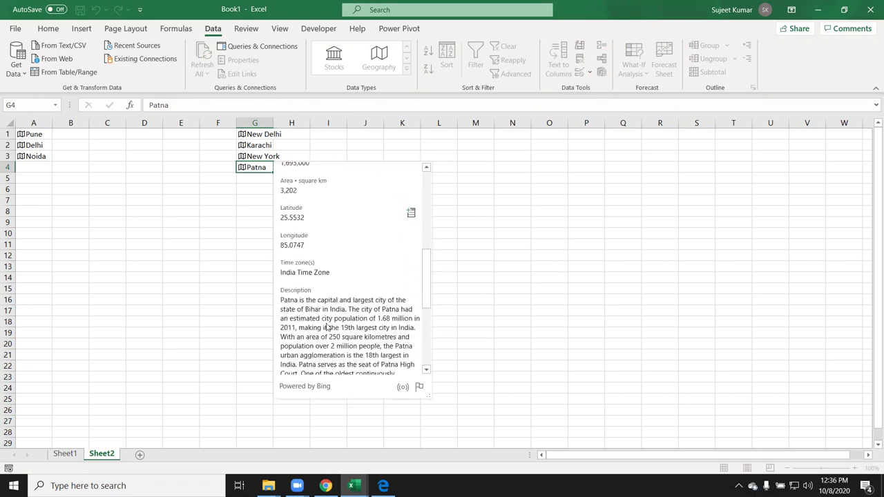
scroll(327, 328, "down", 1)
scroll(352, 330, "down", 1)
scroll(351, 329, "down", 1)
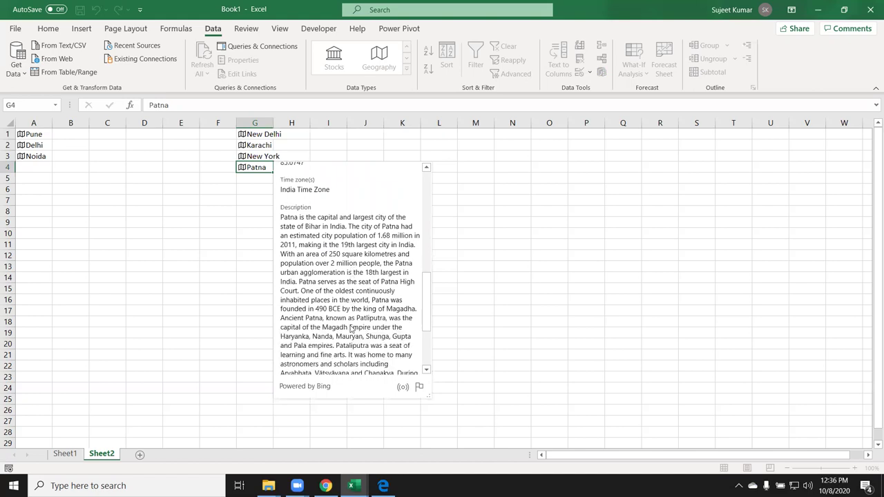
scroll(350, 329, "down", 1)
scroll(350, 330, "down", 2)
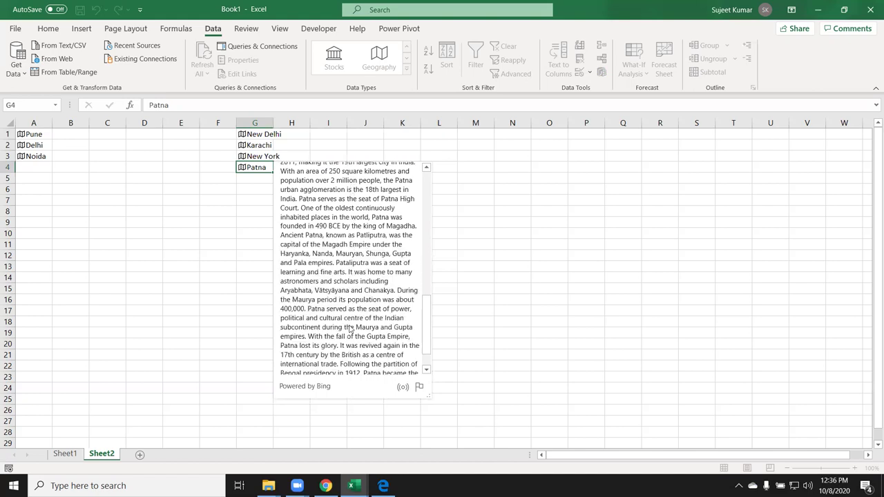
scroll(350, 330, "down", 1)
key("Escape")
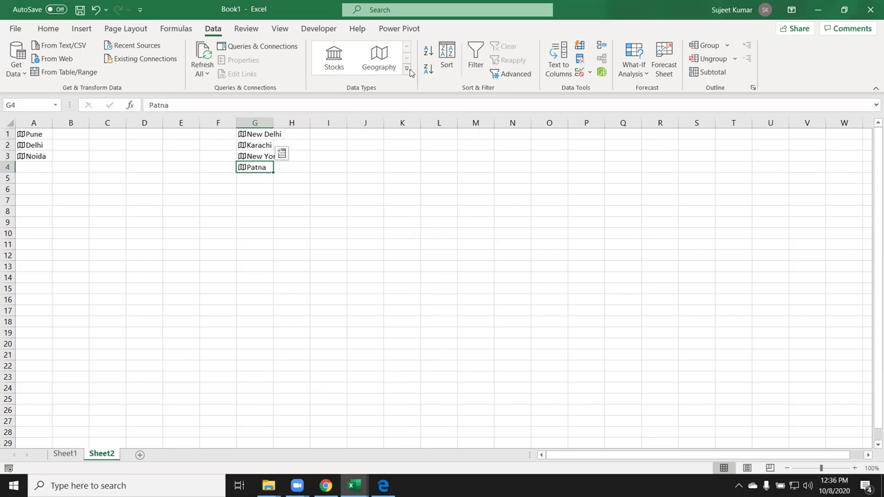
- Browse the Data Types gallery, then bring the Chrome window to the front
left_click(406, 69)
left_click(407, 156)
left_click(386, 137)
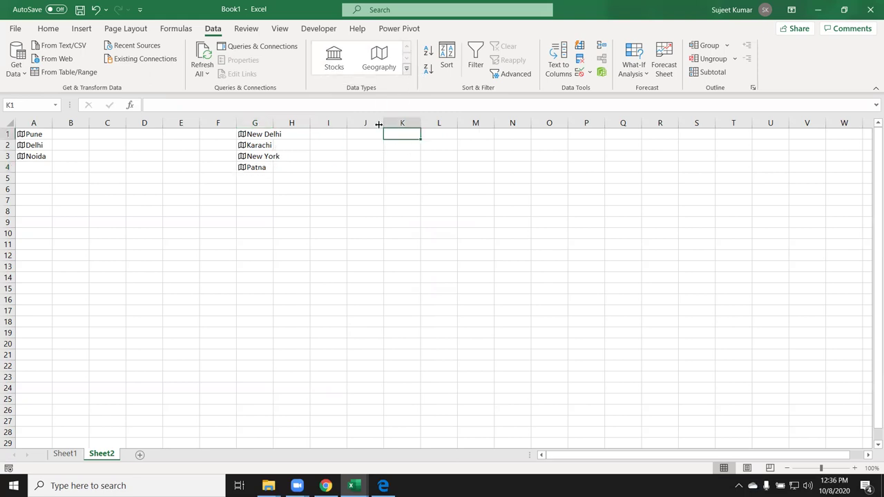
left_click(408, 69)
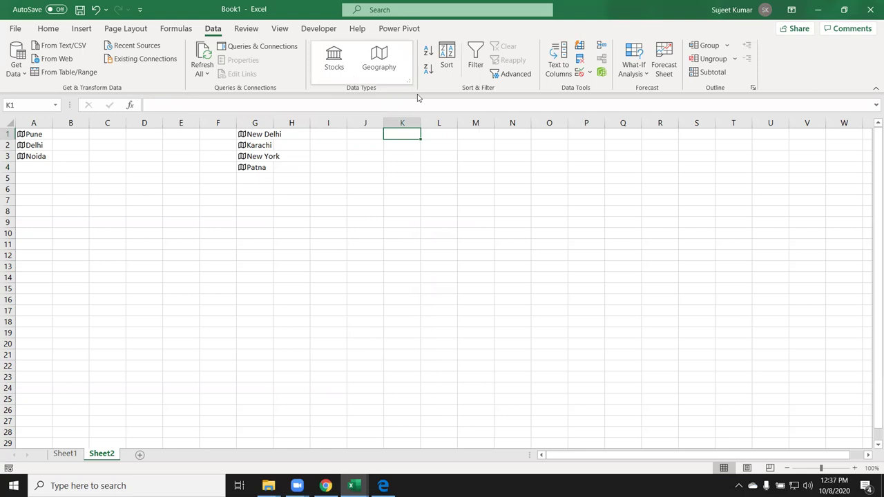
left_click(328, 91)
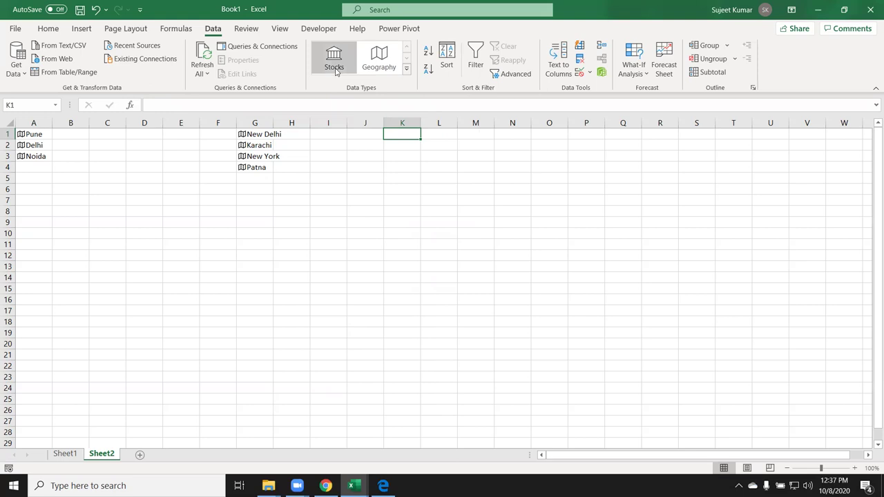
left_click(256, 322)
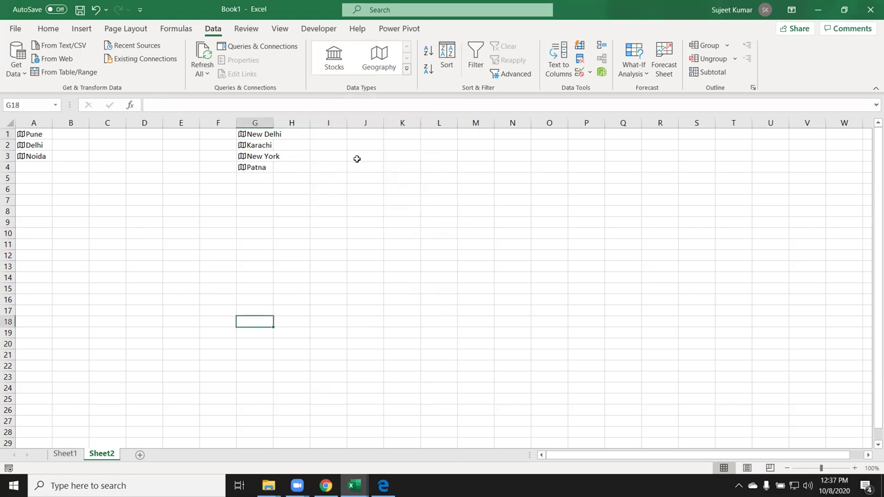
left_click(325, 486)
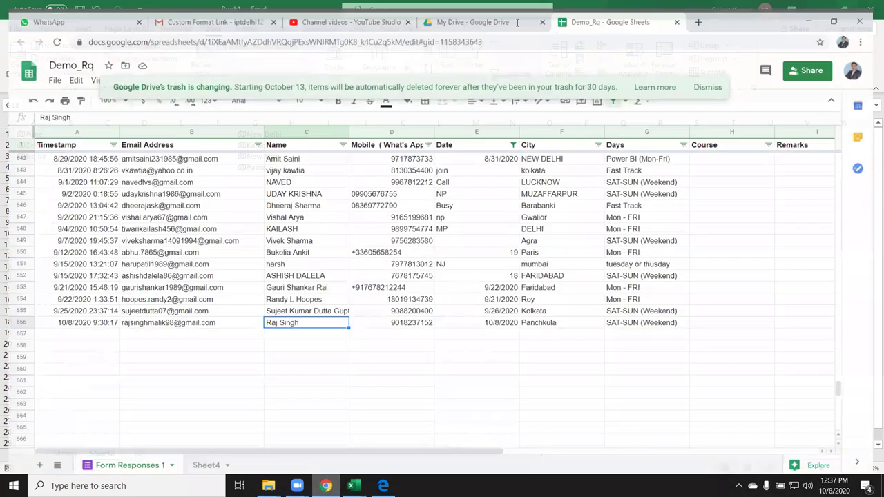
- In a new tab, load Google and search for 'Stock Company List with id'
key("ctrl+t")
type("f")
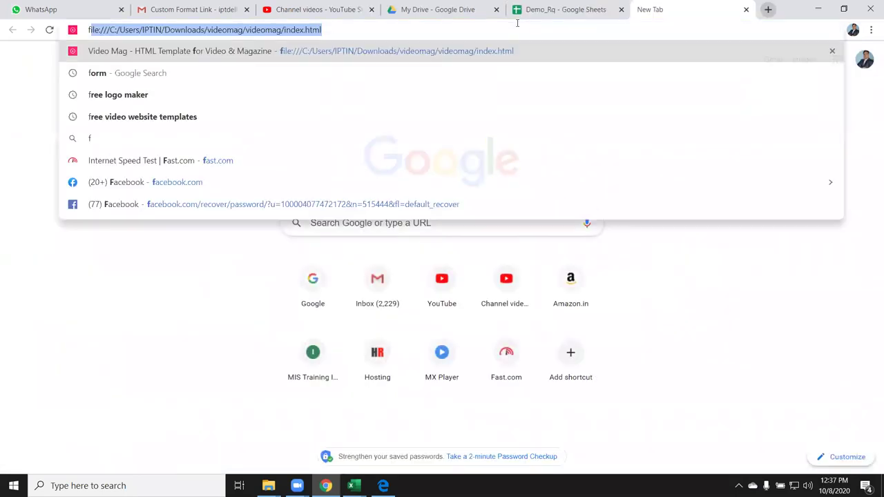
key("BackSpace")
key("BackSpace")
type("google.com")
key("Return")
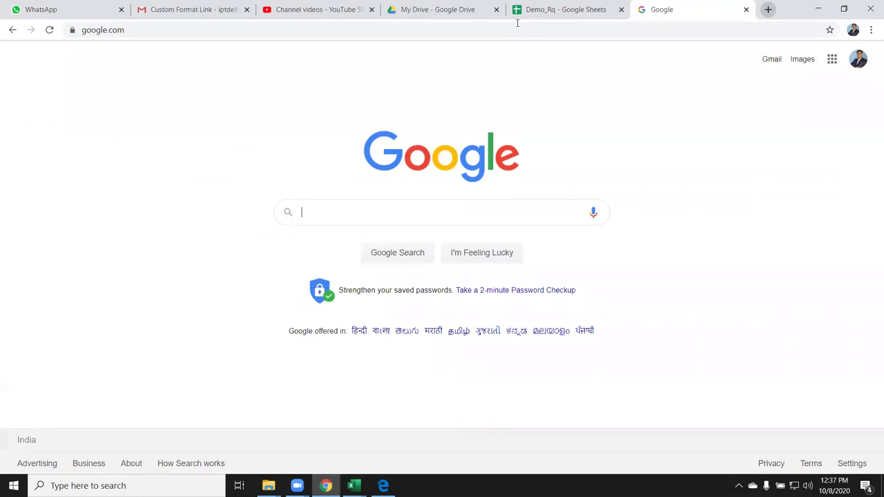
type("Stoc")
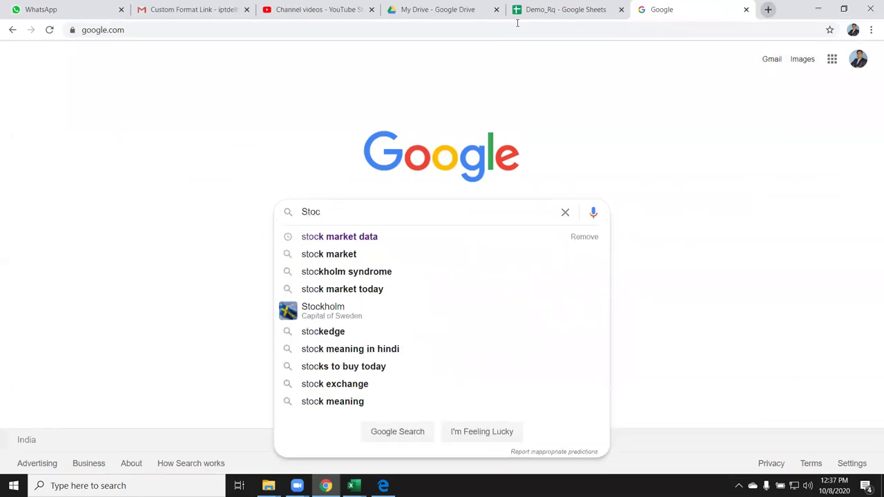
type("k Co")
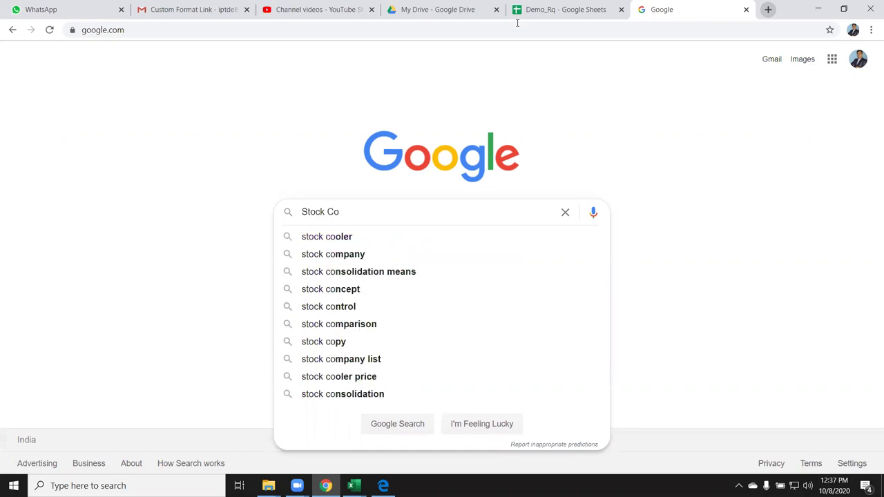
type("mpa")
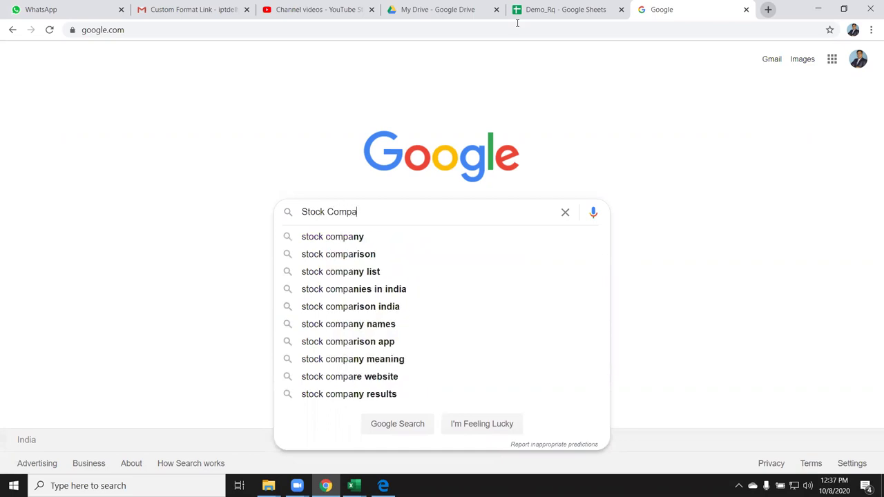
type("ny List w")
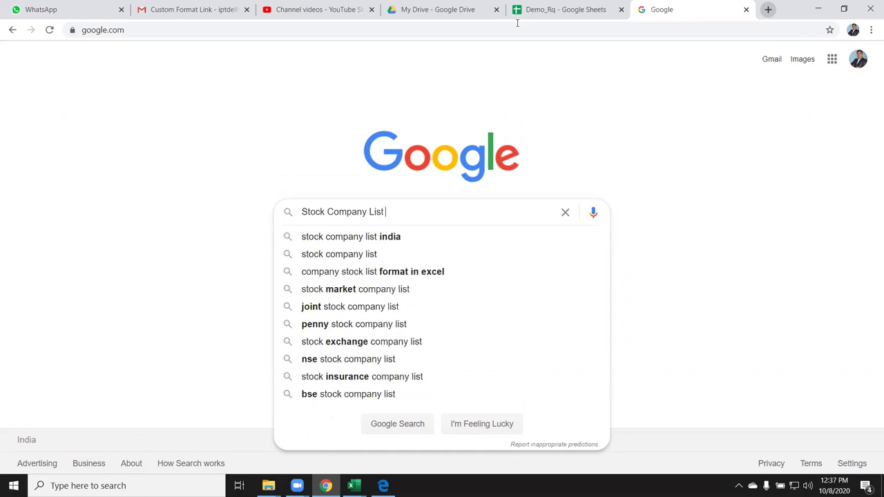
type("ith")
type(" i")
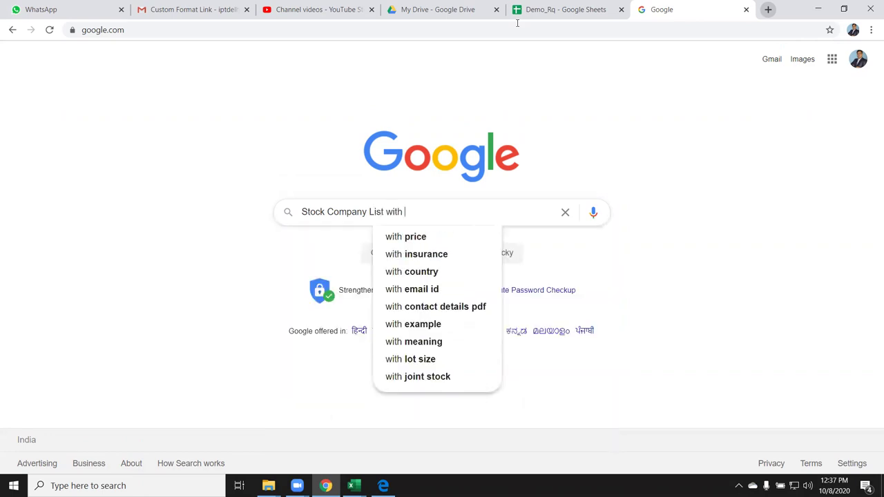
type("d")
key("Return")
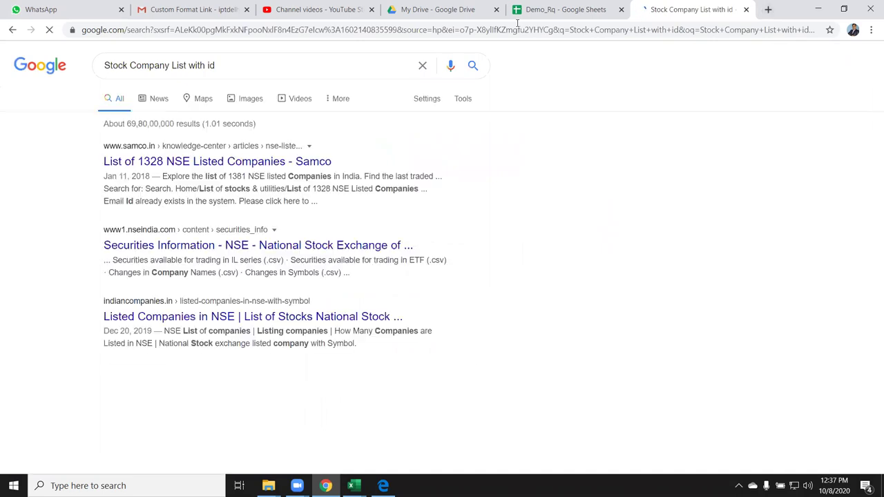
- Open the Samco NSE companies list, copy '20 Microns Limited', and return to Excel cell I4
left_click(136, 163)
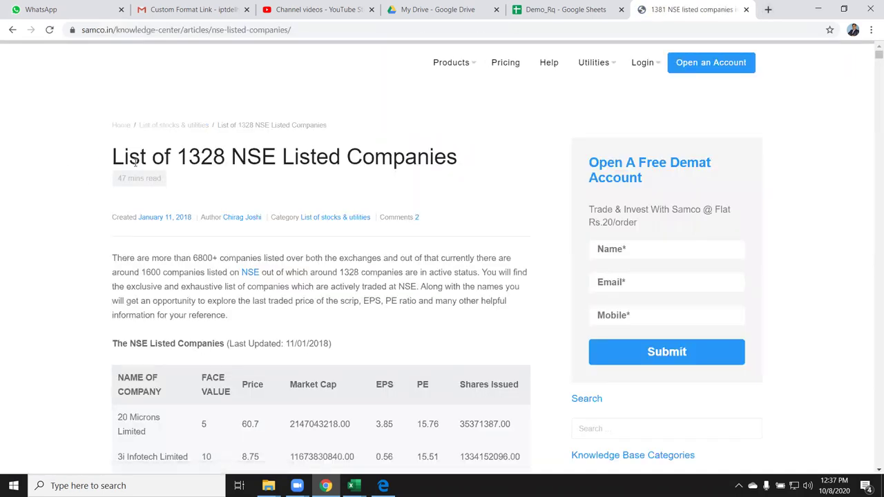
scroll(160, 260, "down", 3)
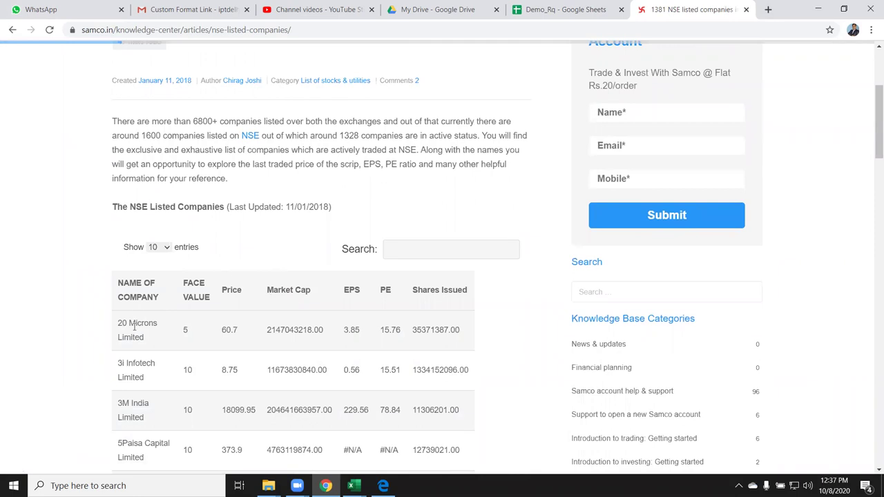
scroll(120, 307, "down", 2)
left_click_drag(154, 223, 119, 207)
key("ctrl+c")
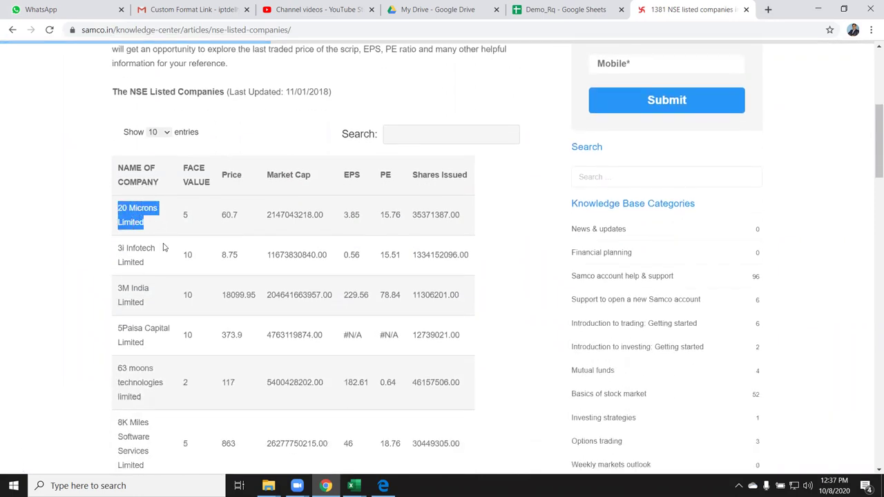
key("alt+Tab")
left_click(335, 167)
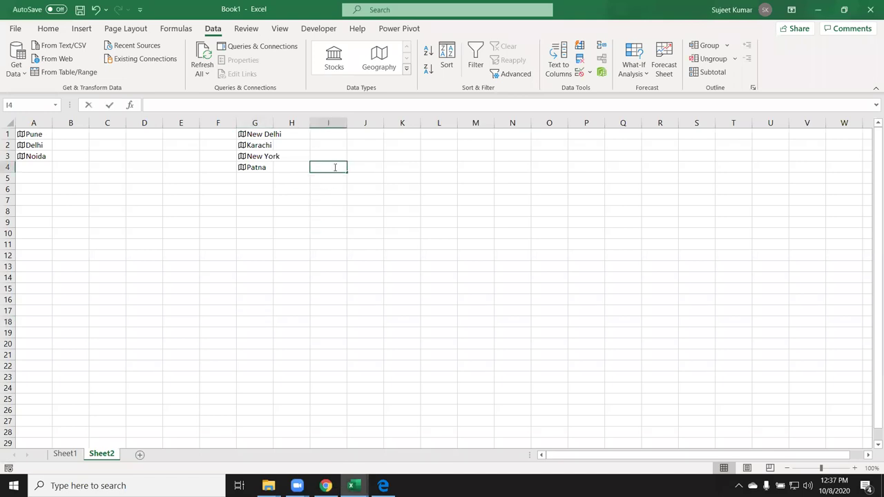
- Paste 20 Microns Limited into I4 and 3i Infotech Limited into I5
key("ctrl+v")
left_click(325, 186)
key("alt+Tab")
left_click_drag(145, 264, 117, 248)
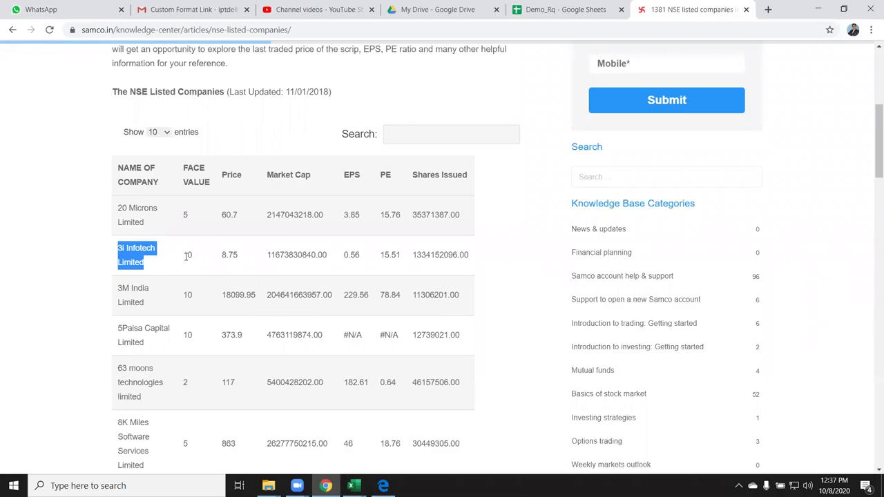
key("alt+Tab")
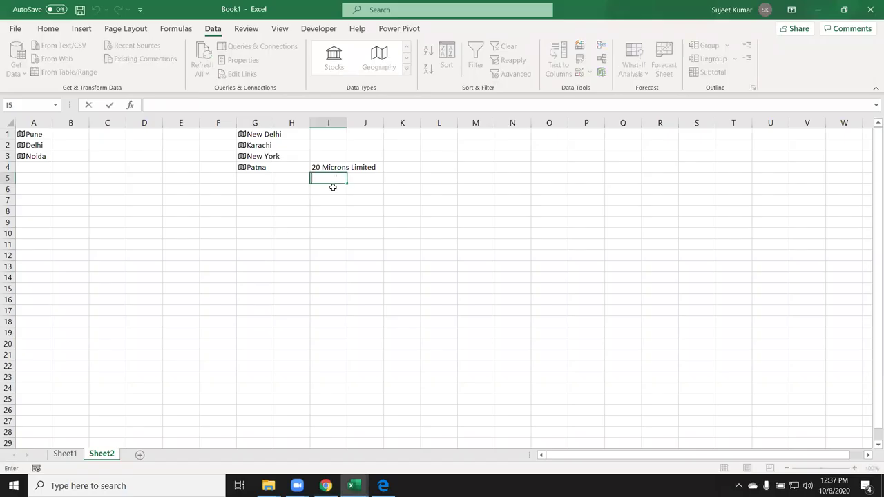
type("3i Infotech Limited")
left_click(325, 195)
- Copy 3M India Limited and 5Paisa Capital Limited into I6 and I7, then select I4:I7
key("alt+Tab")
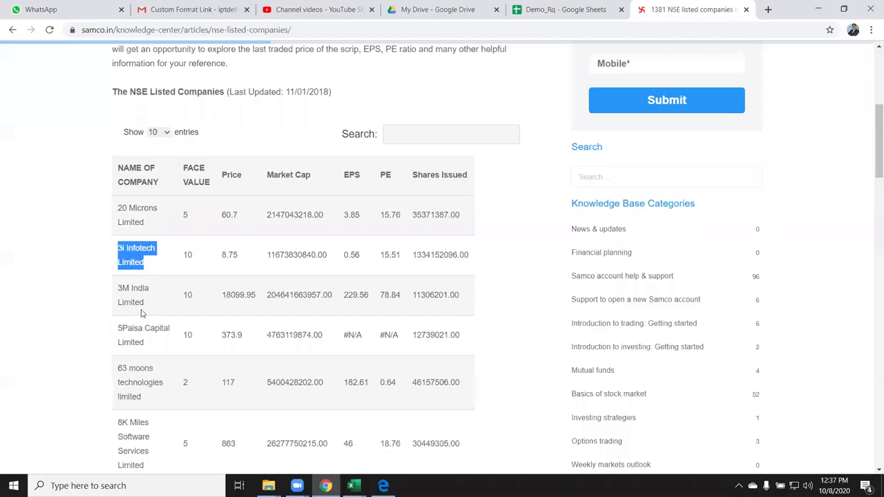
left_click_drag(144, 304, 119, 289)
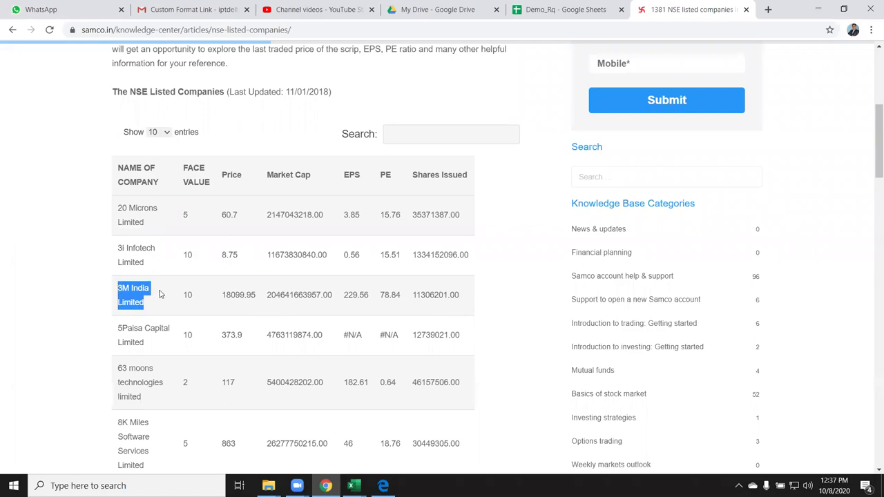
key("alt+Tab")
type("3M India Limited")
key("Return")
key("alt+Tab")
left_click_drag(144, 342, 118, 330)
key("ctrl+c")
key("alt+Tab")
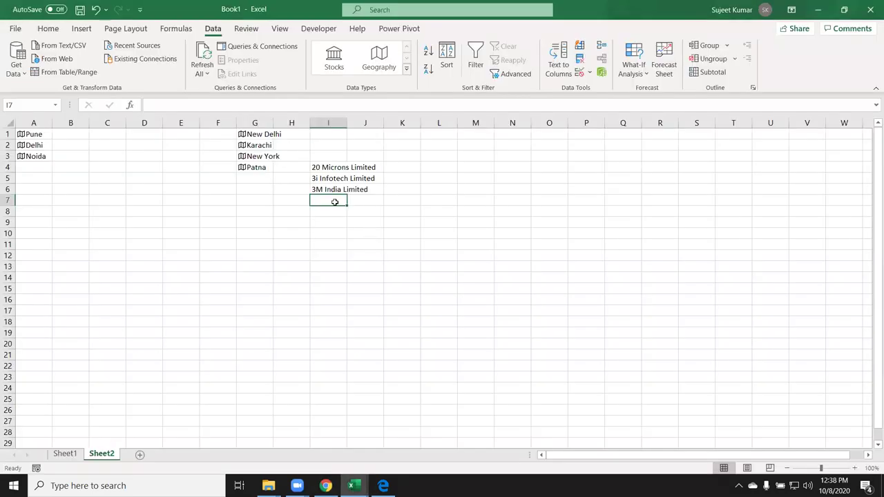
key("ctrl+v")
left_click(336, 241)
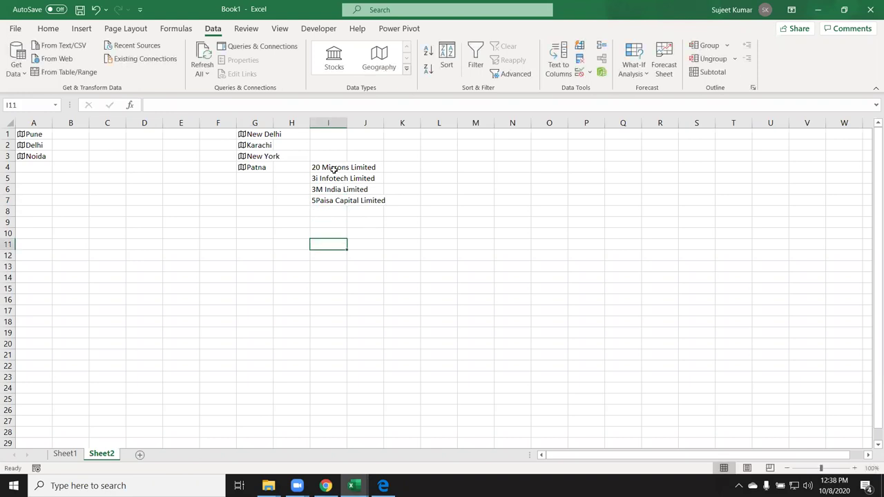
left_click_drag(333, 169, 335, 200)
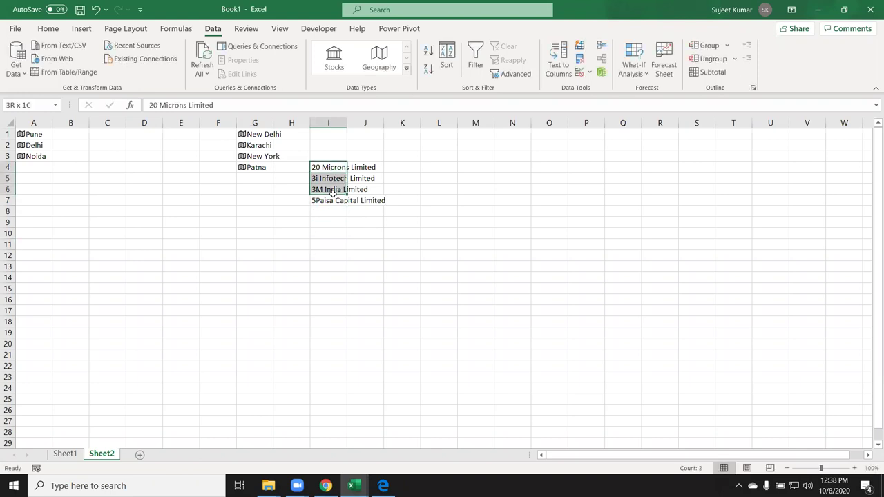
- Convert I4:I7 to Stocks data types and open the 20 MICRONS LIMITED card
left_click(334, 58)
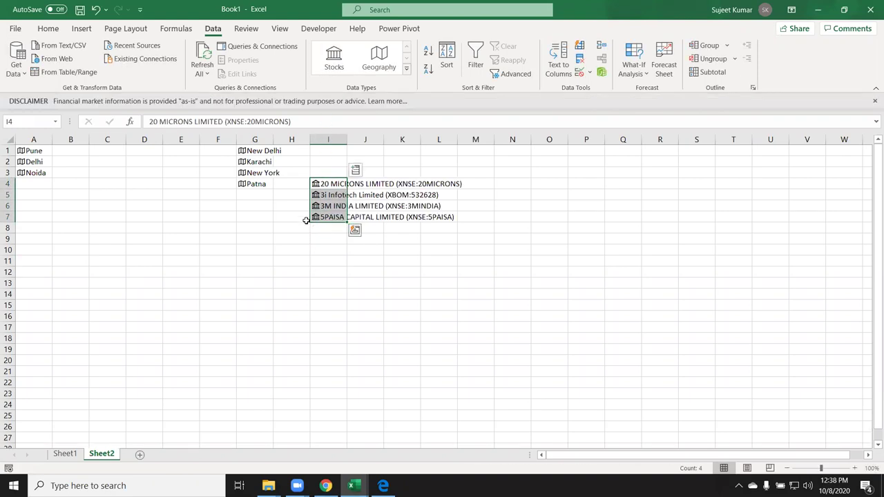
left_click(331, 261)
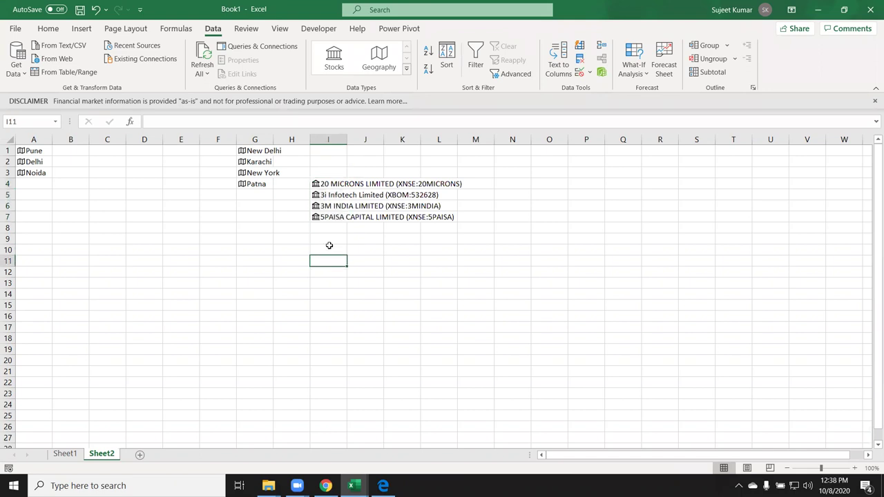
left_click(316, 185)
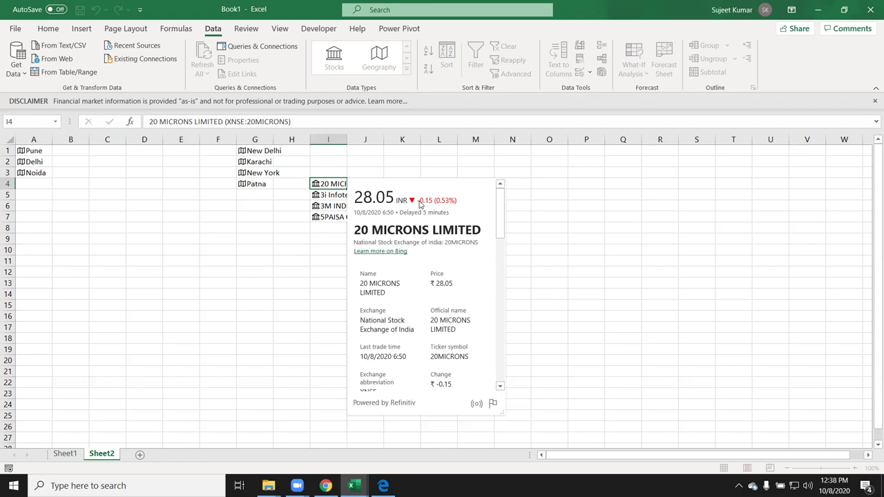
- Scroll through the 20 Microns stock card, then close it
scroll(448, 293, "down", 1)
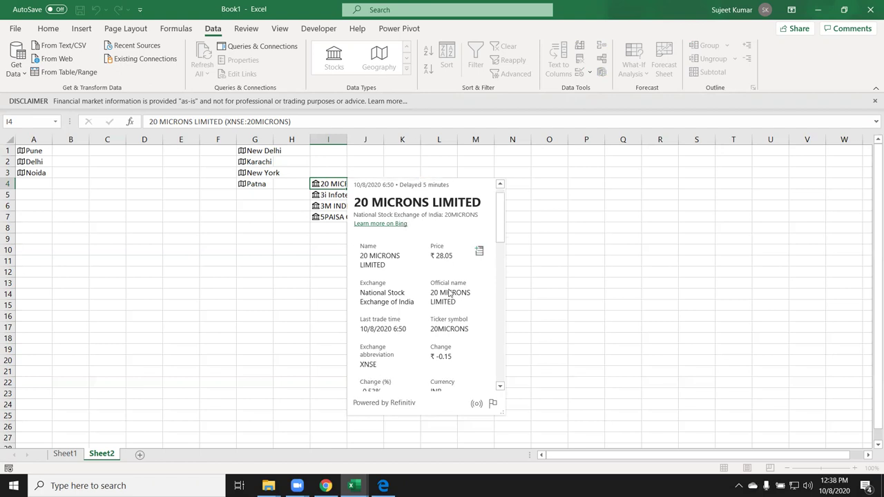
scroll(448, 293, "down", 1)
scroll(448, 293, "down", 3)
scroll(446, 293, "down", 1)
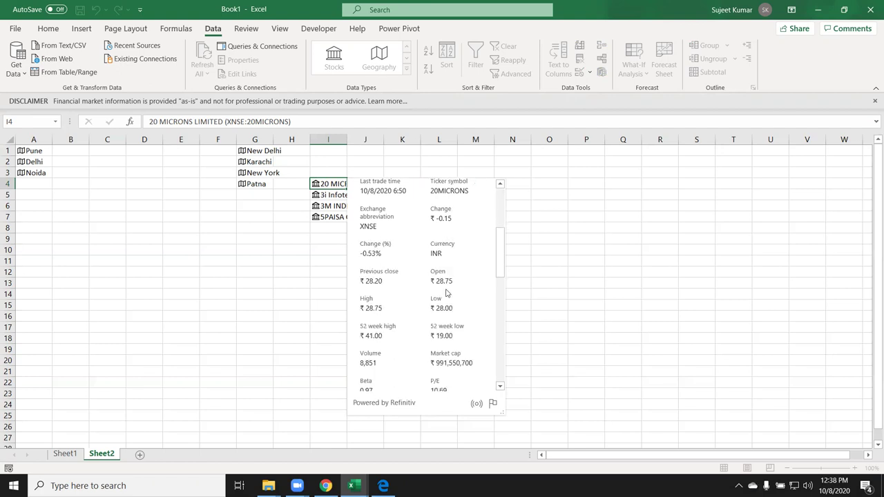
scroll(445, 294, "up", 1)
scroll(445, 294, "down", 1)
scroll(446, 294, "down", 2)
scroll(445, 293, "down", 1)
scroll(445, 293, "down", 3)
scroll(445, 294, "down", 2)
scroll(446, 293, "down", 3)
scroll(445, 295, "down", 3)
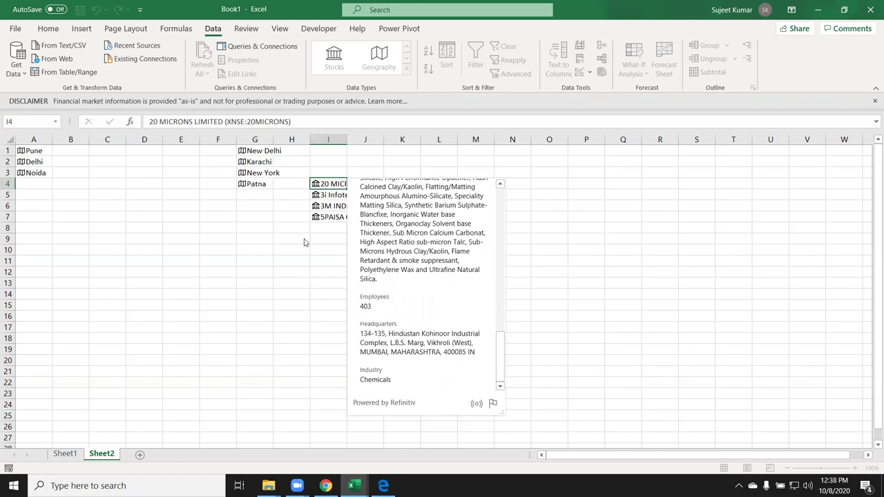
key("Escape")
- Open and close the stock cards for 3i Infotech and 3M India
left_click(316, 196)
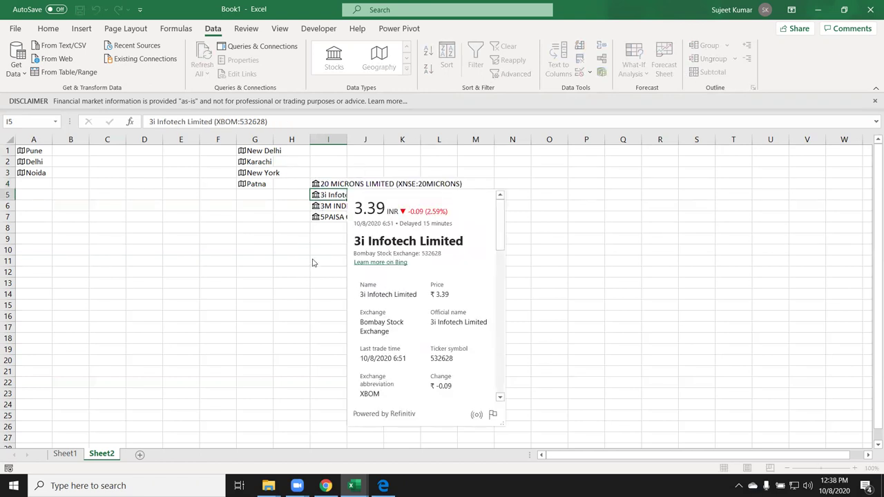
key("Escape")
left_click(315, 206)
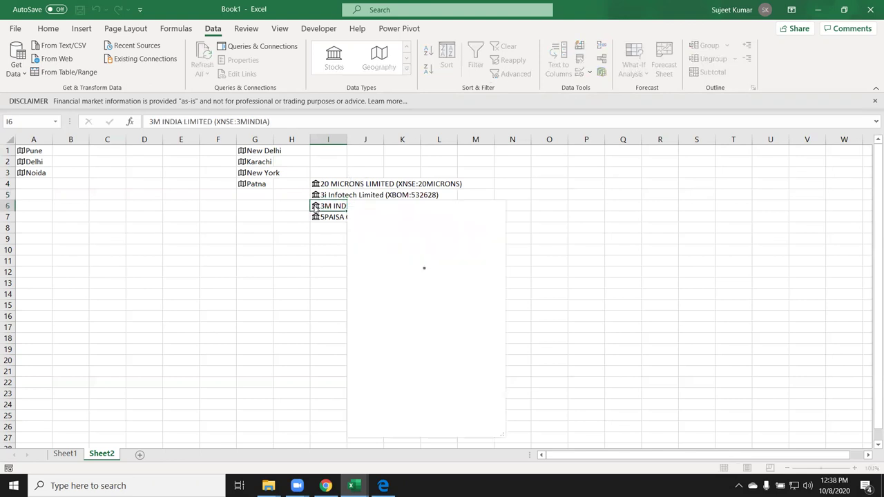
key("Escape")
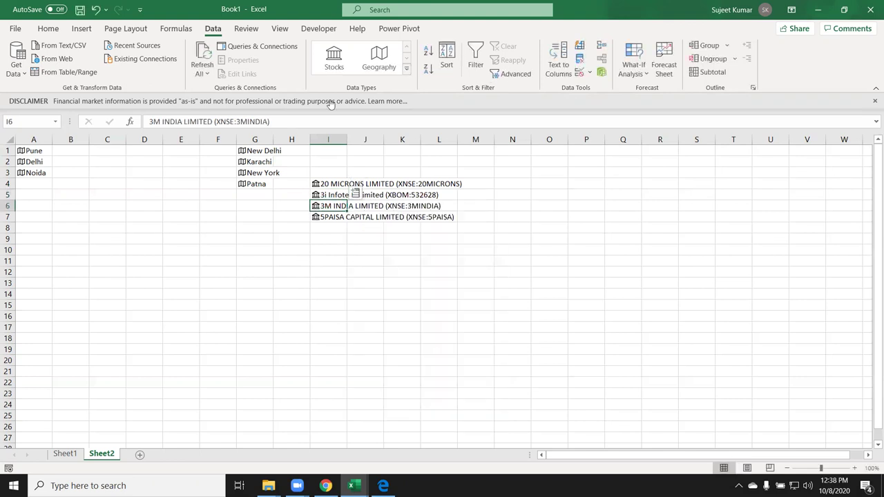
left_click(330, 102)
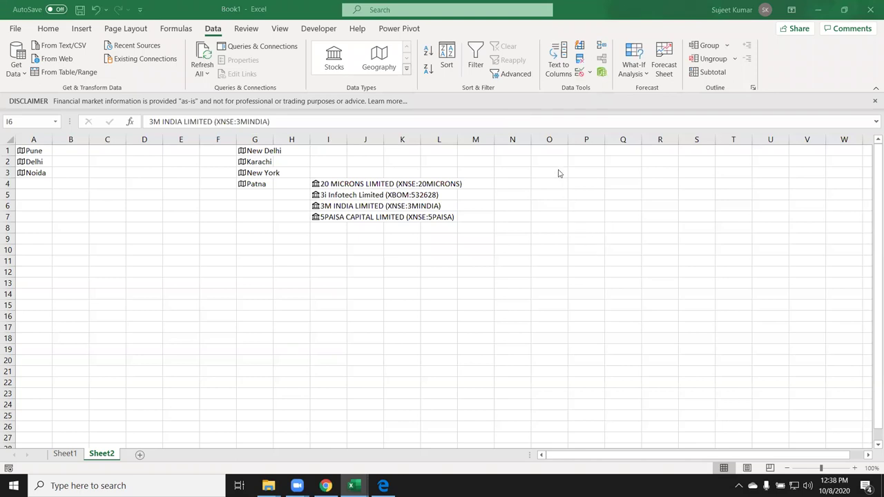
- Select columns A through I on Sheet2 and delete their city and stock entries
left_click(326, 139)
left_click_drag(325, 140, 21, 140)
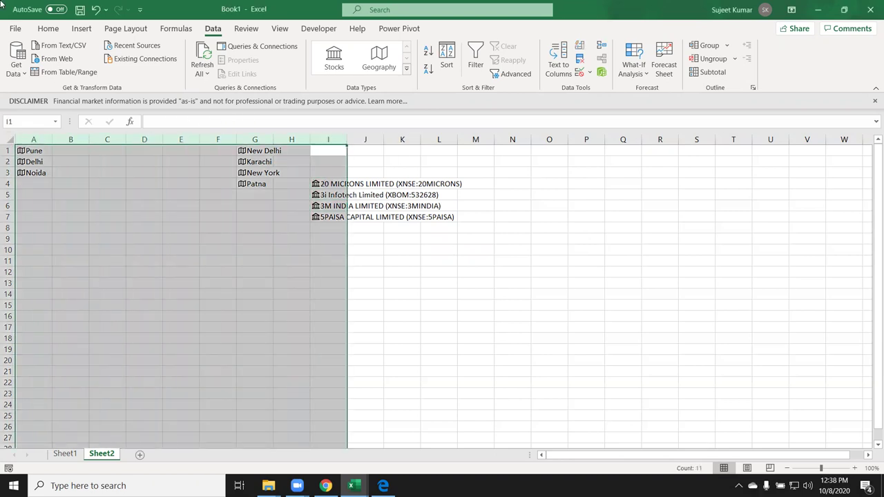
key("Delete")
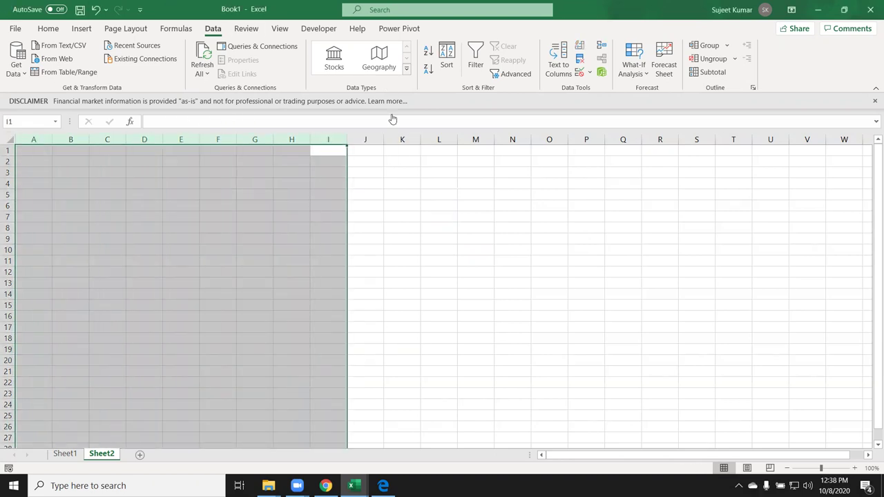
left_click(356, 190)
left_click(319, 172)
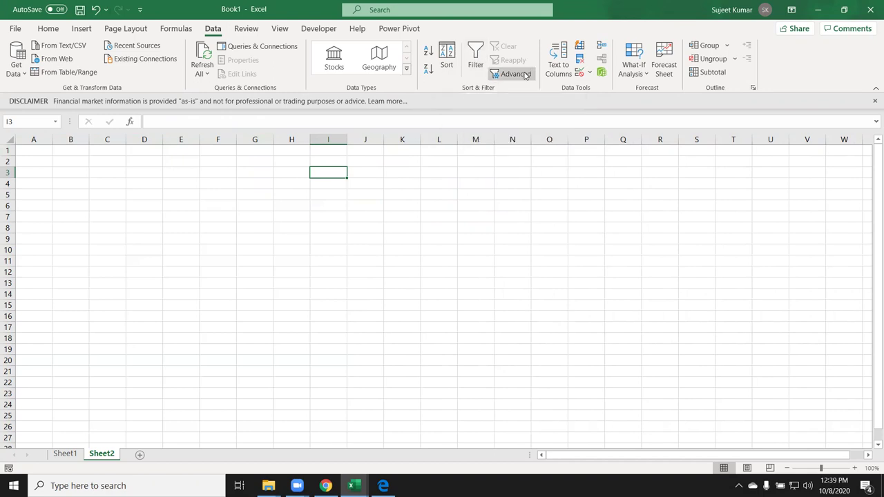
- Open the Data workbook from the recent files list on the File page
left_click(15, 29)
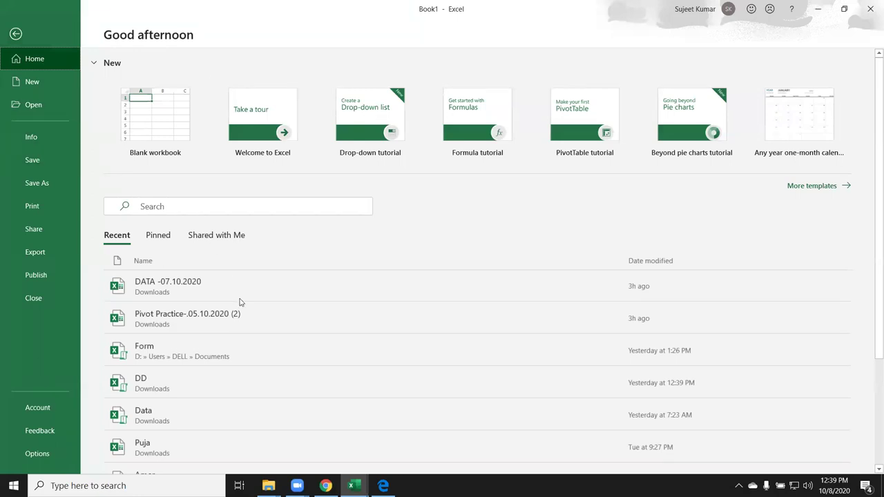
scroll(264, 343, "down", 1)
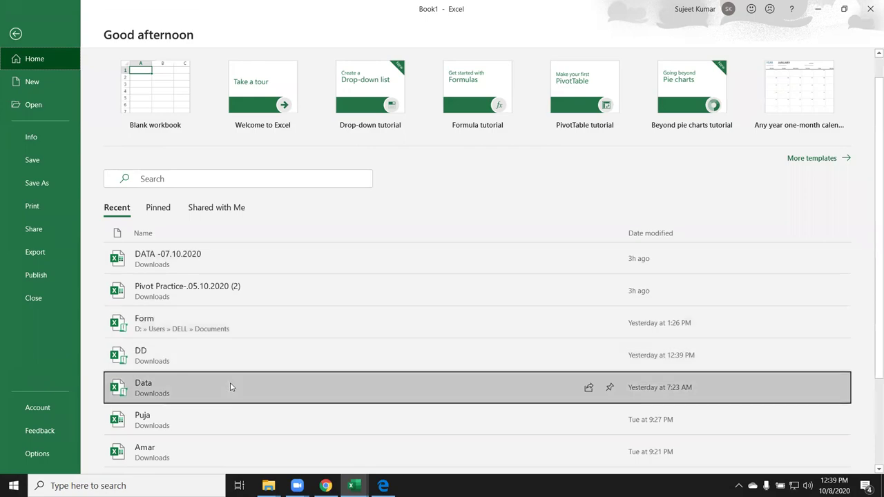
left_click(231, 385)
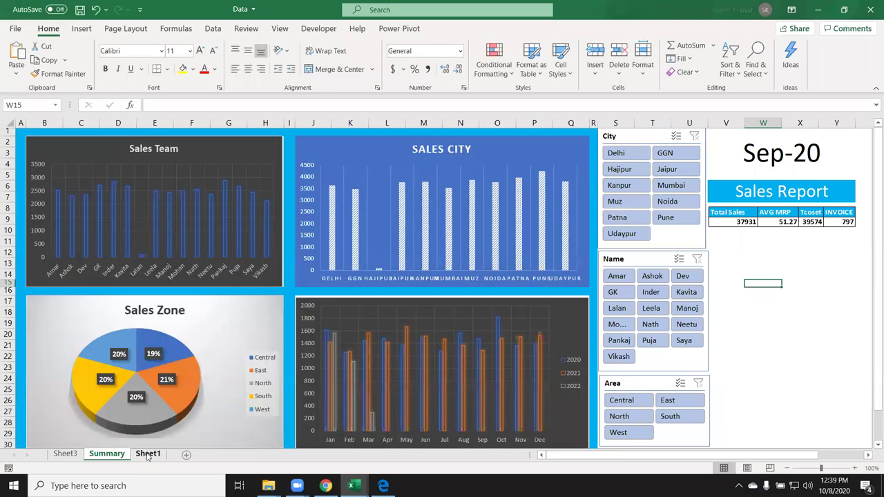
- Switch to Sheet1, inspect the sales table, and toggle its filter arrows on and off
left_click(147, 455)
left_click(95, 159)
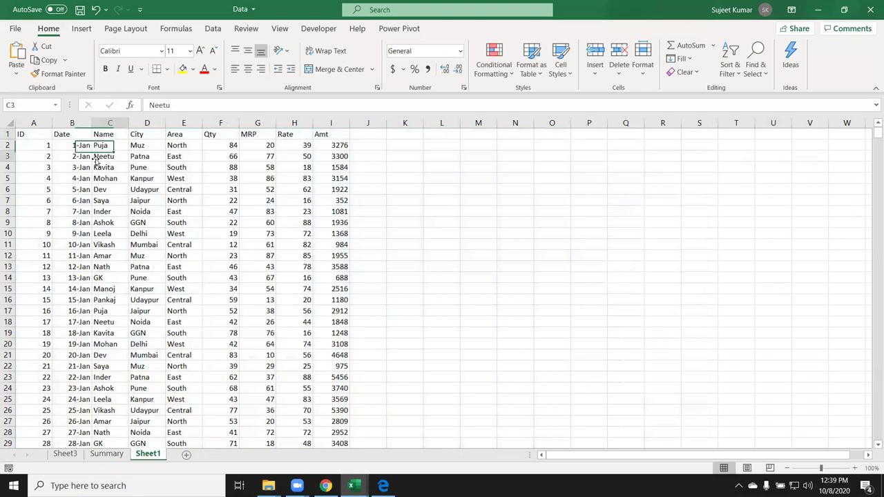
left_click(296, 161)
scroll(289, 163, "down", 1)
scroll(289, 163, "up", 1)
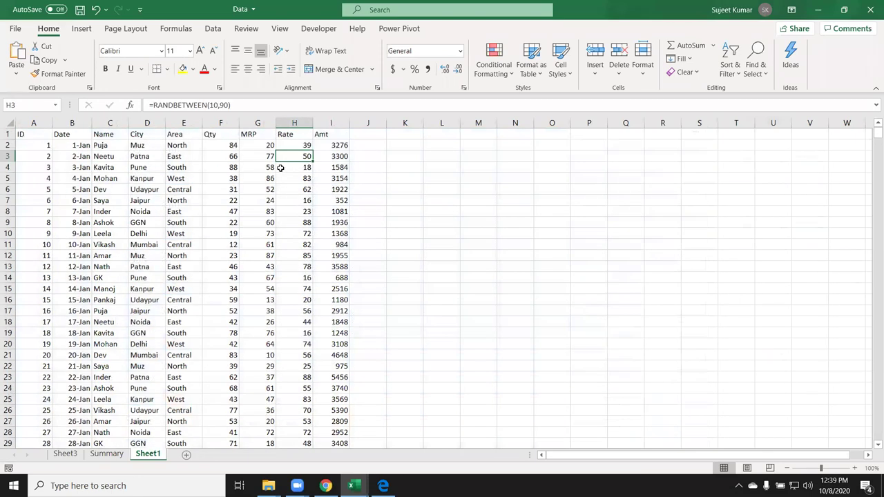
left_click(47, 134)
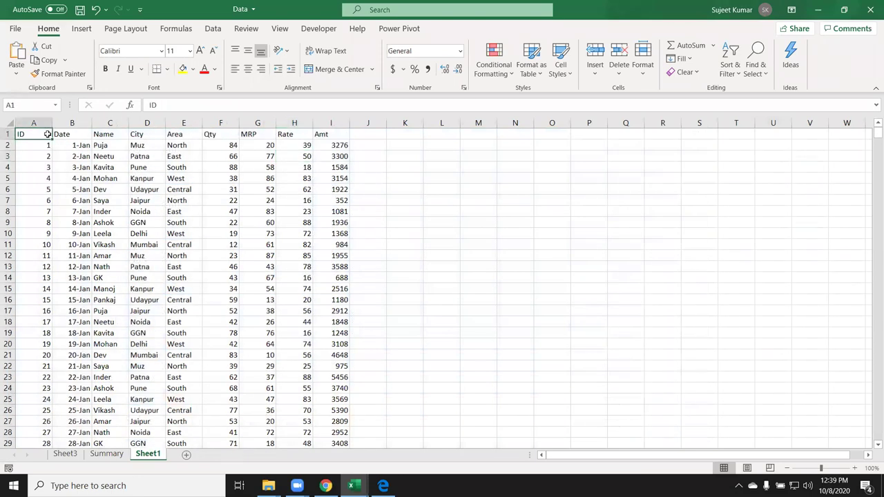
key("ctrl+shift+l")
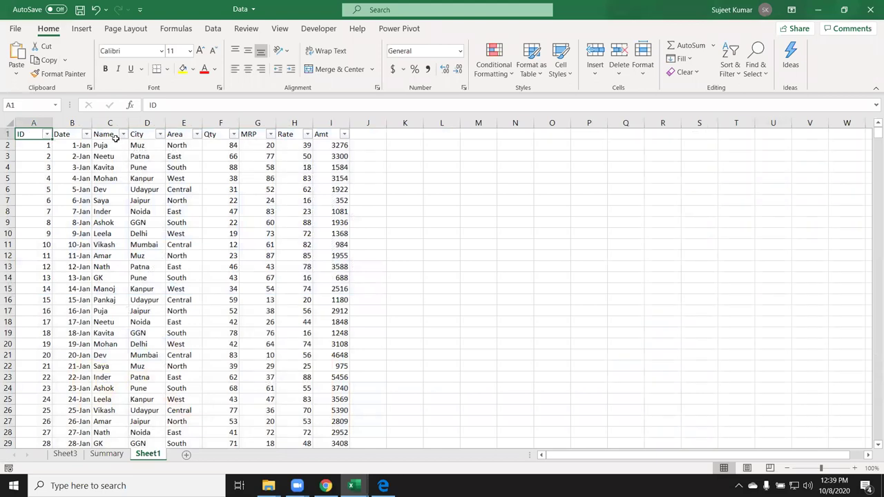
key("ctrl+shift+l")
left_click(130, 198)
- Copy the Name, City, Area, Qty and Amt headers into O1:S1
left_click(104, 133)
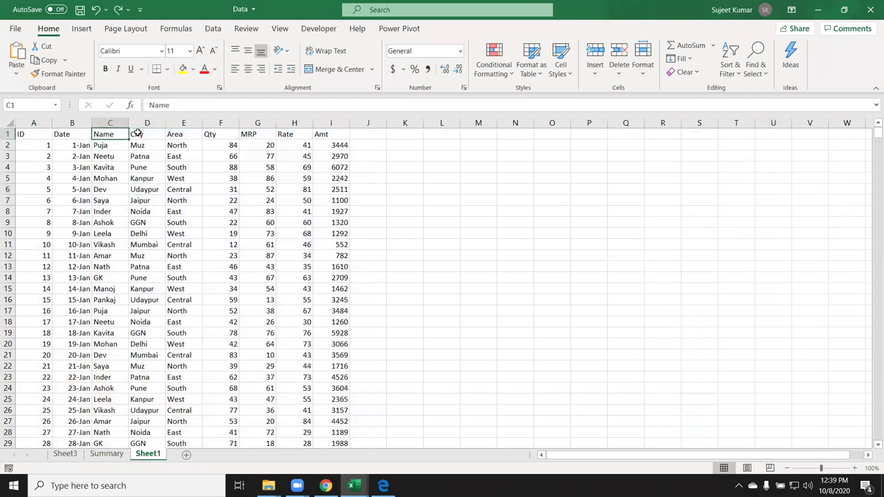
left_click_drag(115, 136, 214, 125)
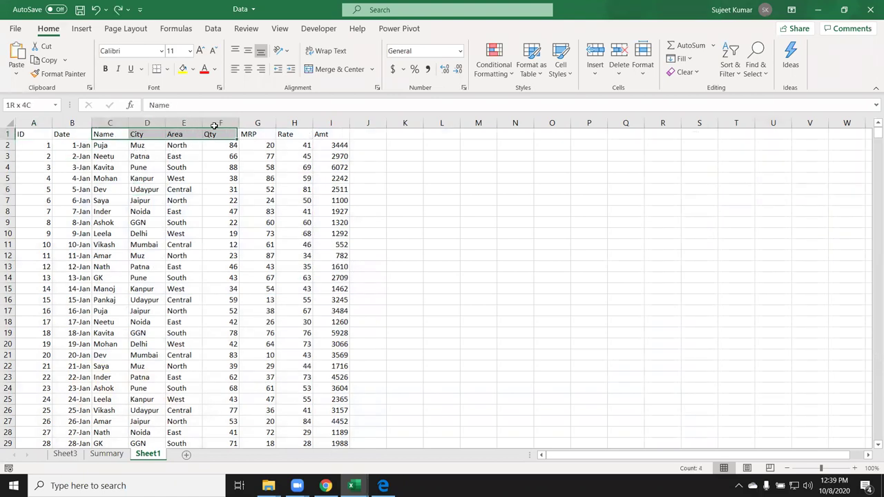
left_click(338, 134, "ctrl")
key("ctrl+c")
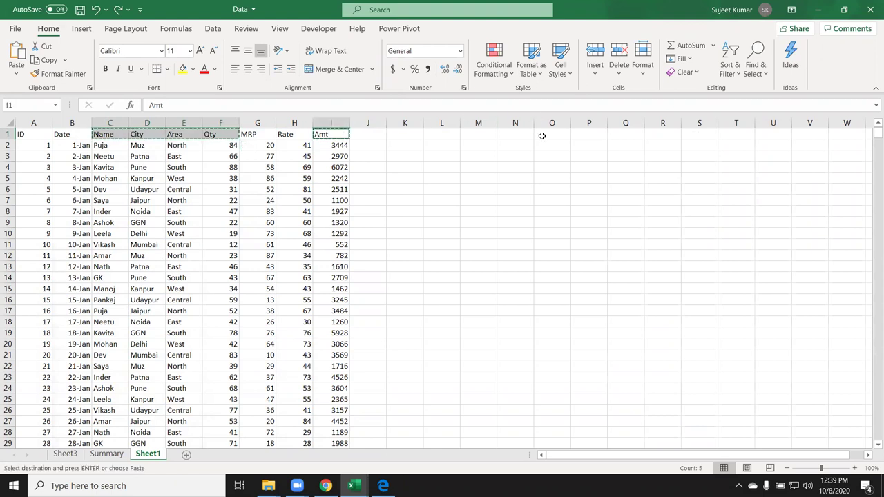
left_click(545, 134)
key("ctrl+v")
key("Escape")
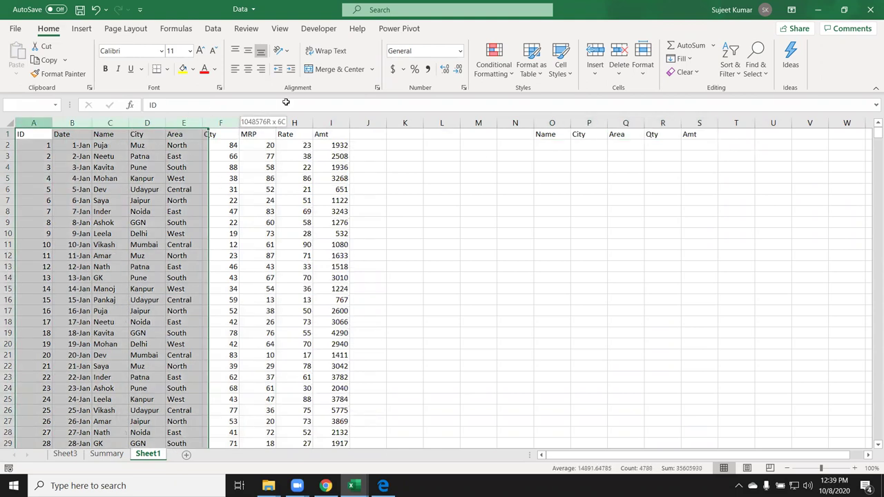
- Convert columns A through I to plain values with Paste Values
left_click_drag(26, 123, 332, 122)
key("ctrl+c")
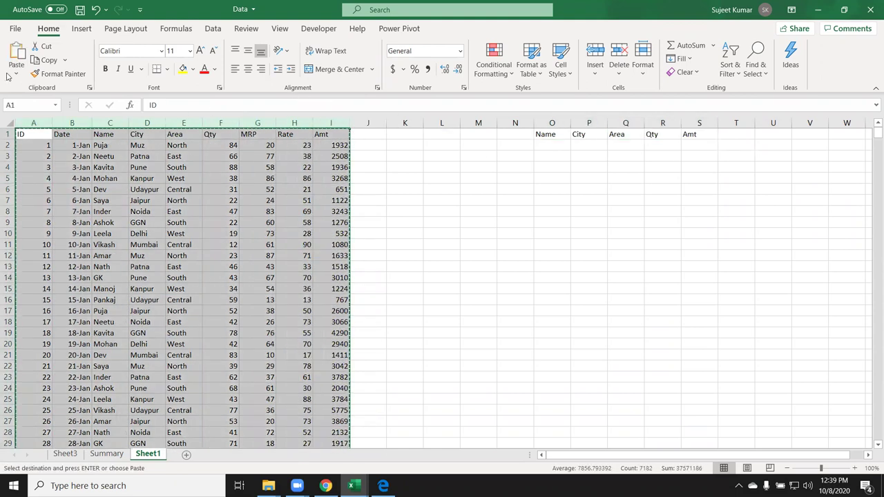
left_click(16, 74)
left_click(17, 164)
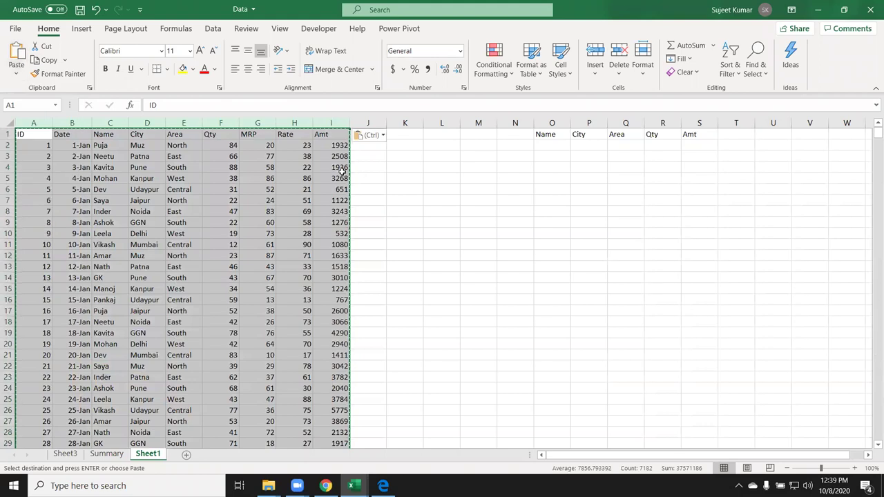
key("Escape")
left_click(583, 167)
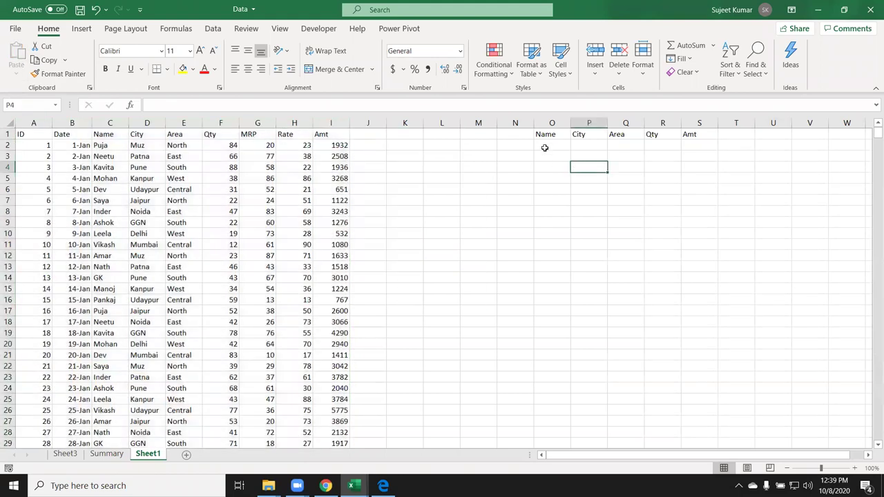
- Enter Puja, Leela, Amar, GK and Dev in O2:O6, cancelling the stray entry in O7
left_click(561, 145)
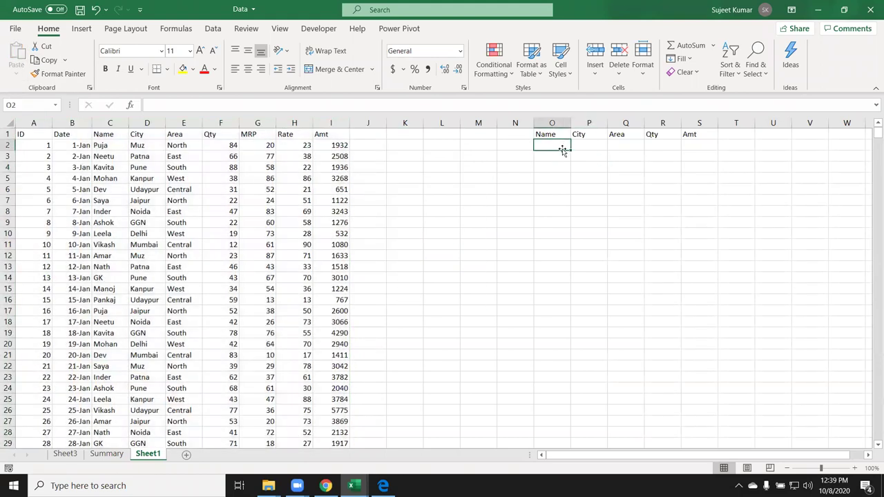
type("Puja")
key("Return")
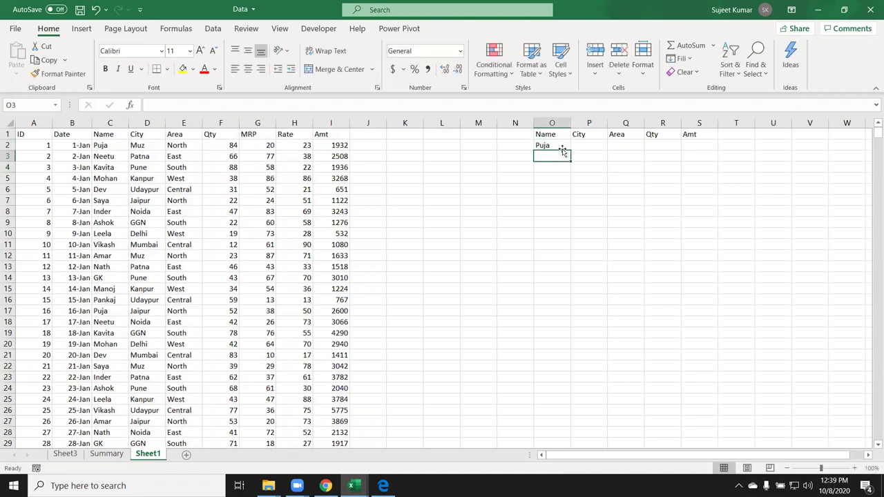
type("Leela")
key("Return")
type("Amar")
key("Return")
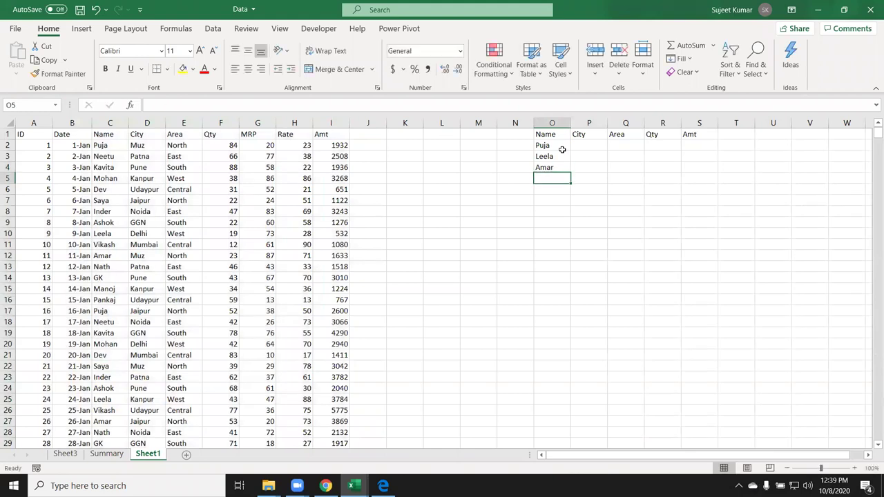
type("GK")
key("Return")
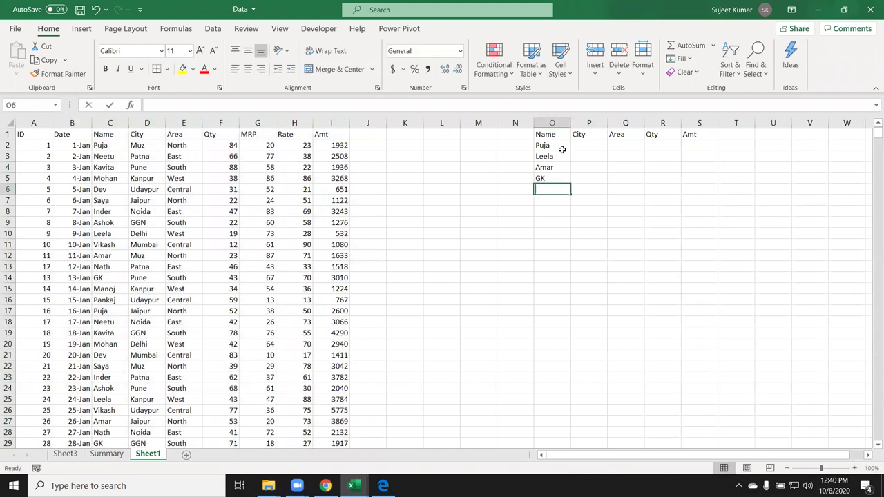
type("Dev")
key("Return")
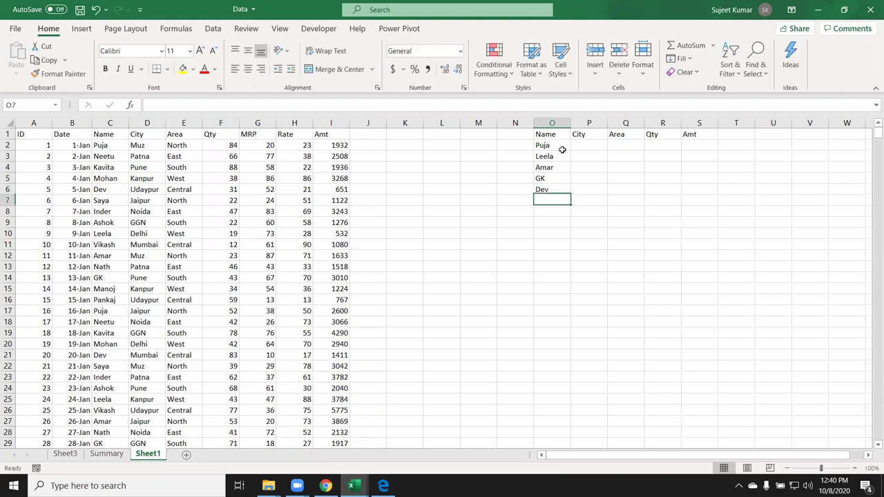
type("A")
key("Escape")
- Add criteria Qty >75 in R2, then City Muz with Amt >1500 on row 3
left_click(579, 145)
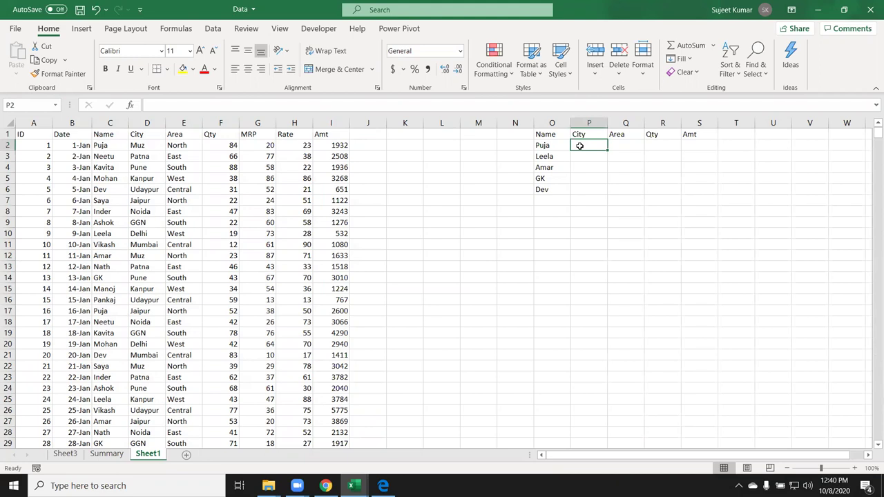
key("Right")
key("Right")
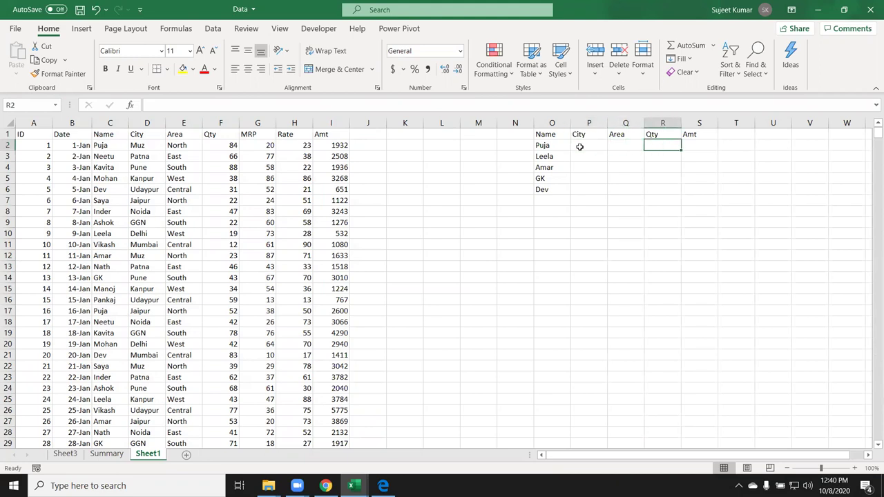
type(">75")
key("Return")
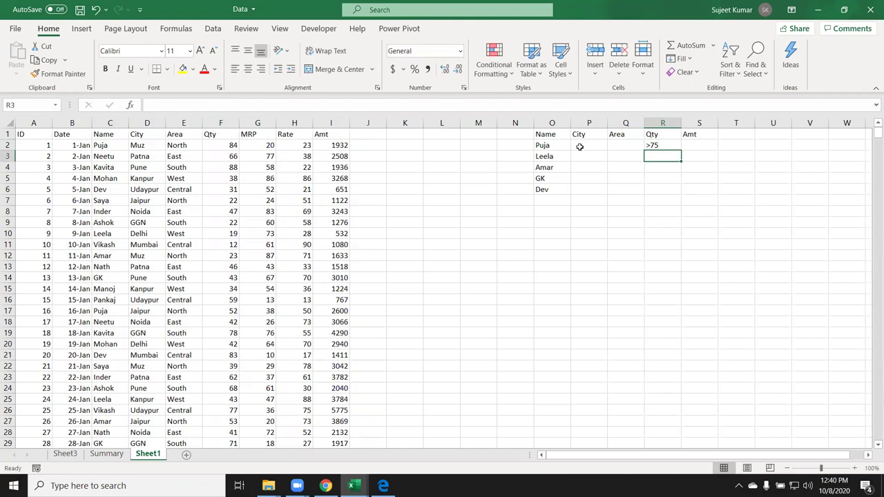
key("Left")
key("Left")
key("Left")
key("Right")
type("M")
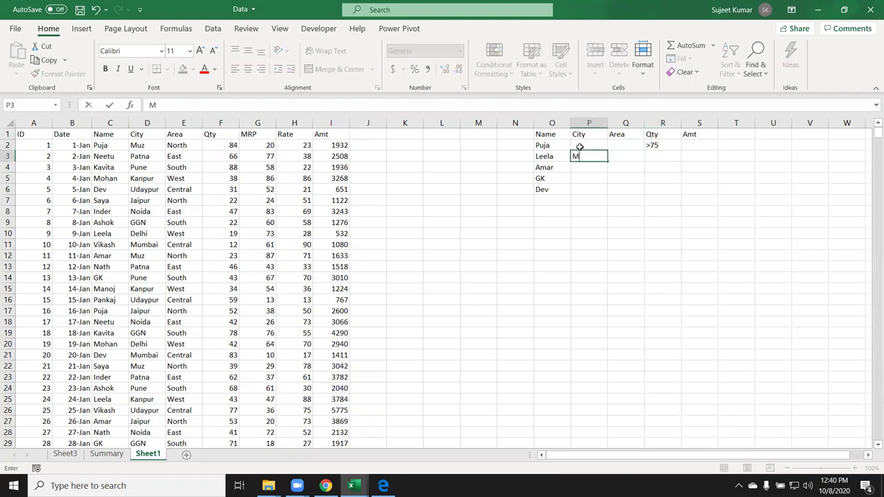
key("Right")
key("Right")
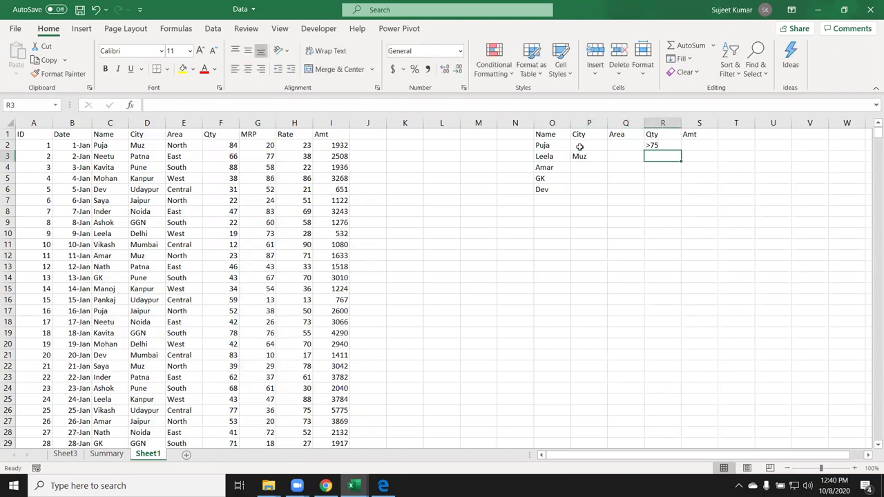
key("Right")
type(">15")
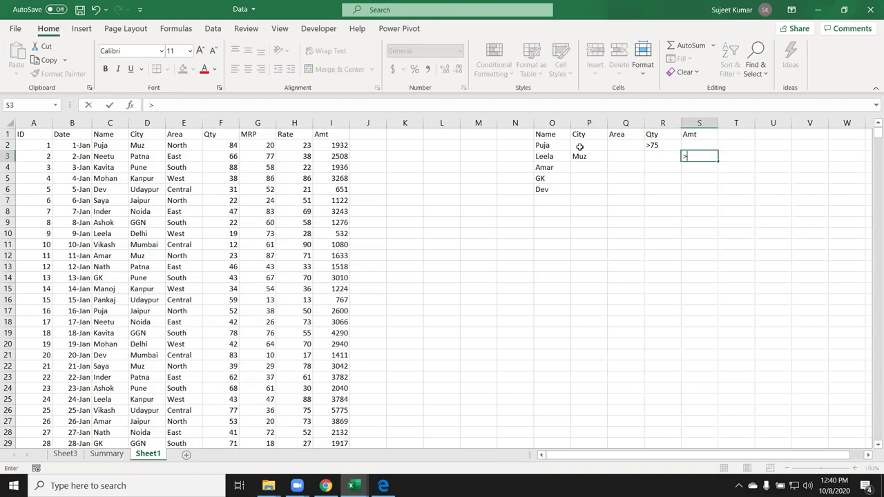
type("0")
key("Return")
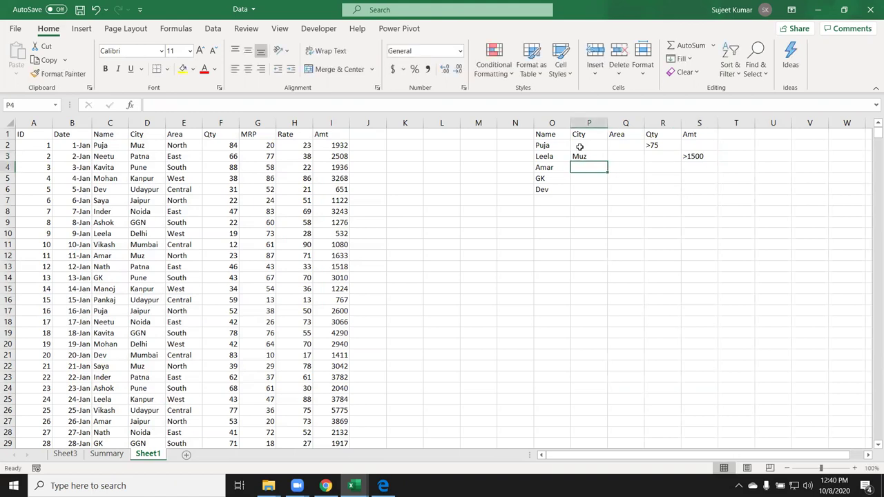
- Add criteria Area North in Q4 and Qty <50 in R5
key("Right")
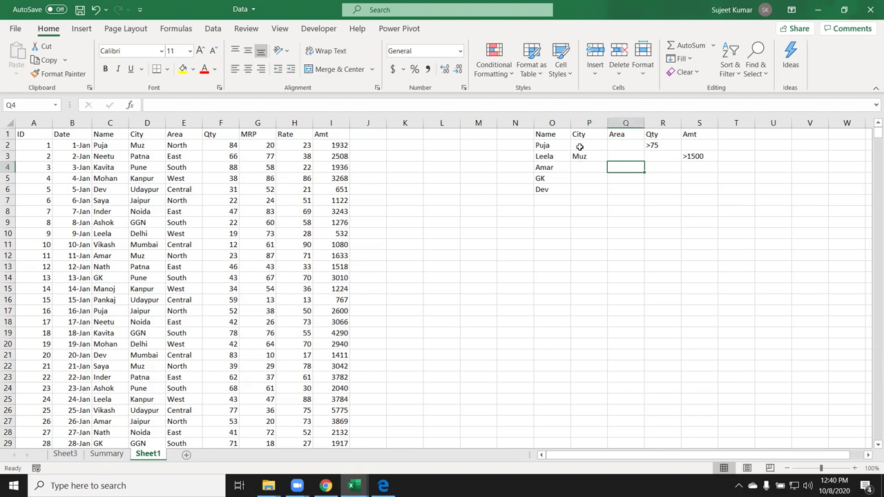
type("Nort")
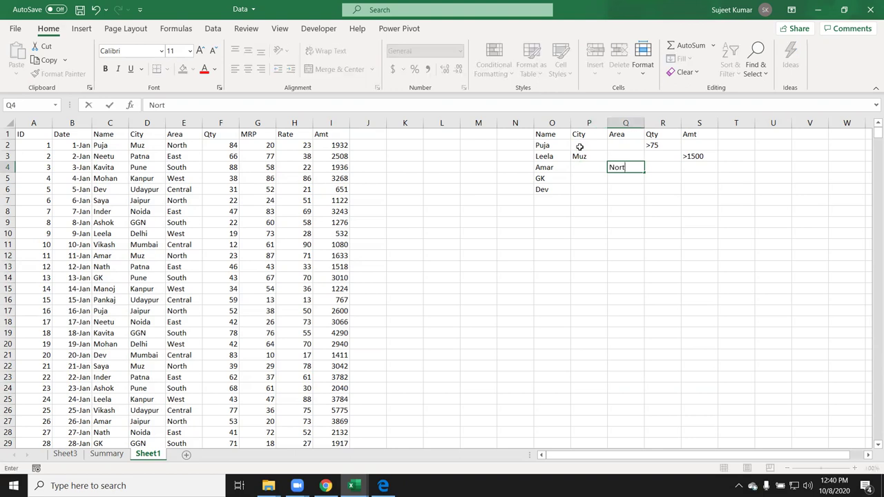
key("F2")
key("Return")
key("Left")
key("Left")
key("Right")
key("Right")
key("Right")
key("Right")
key("Left")
type("<")
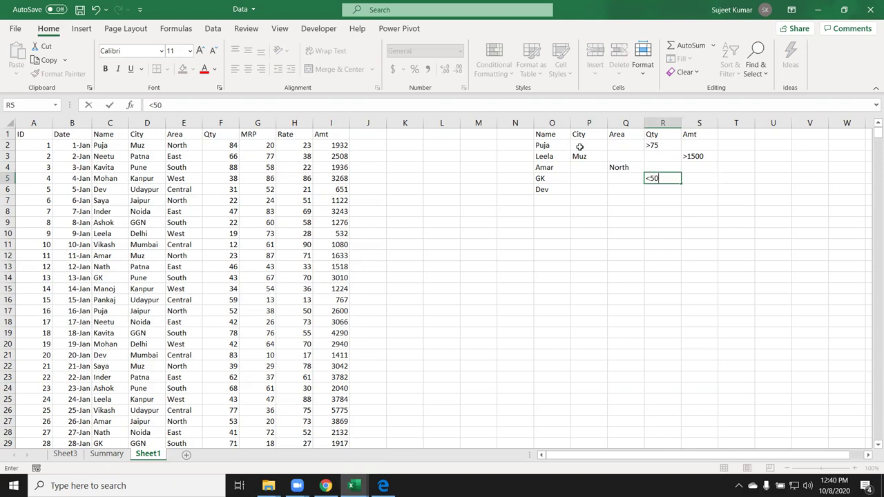
key("Return")
key("Left")
key("Left")
key("Left")
key("Right")
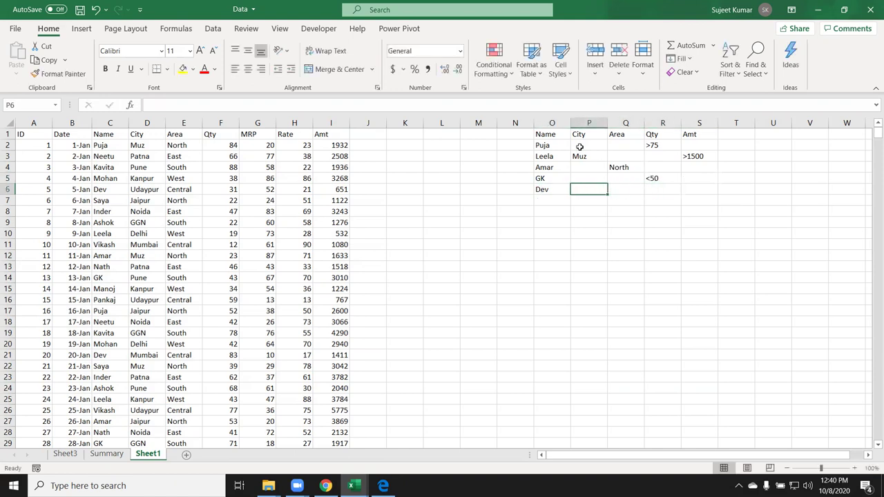
key("Right")
key("Right")
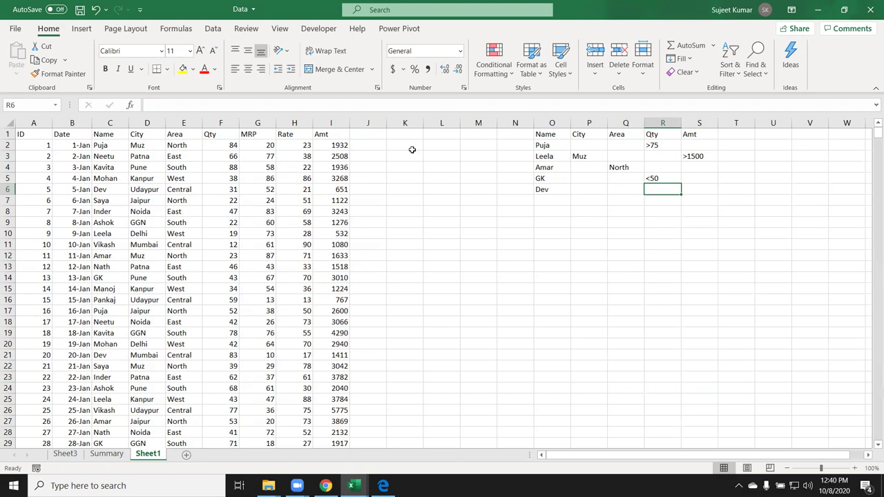
left_click(545, 147)
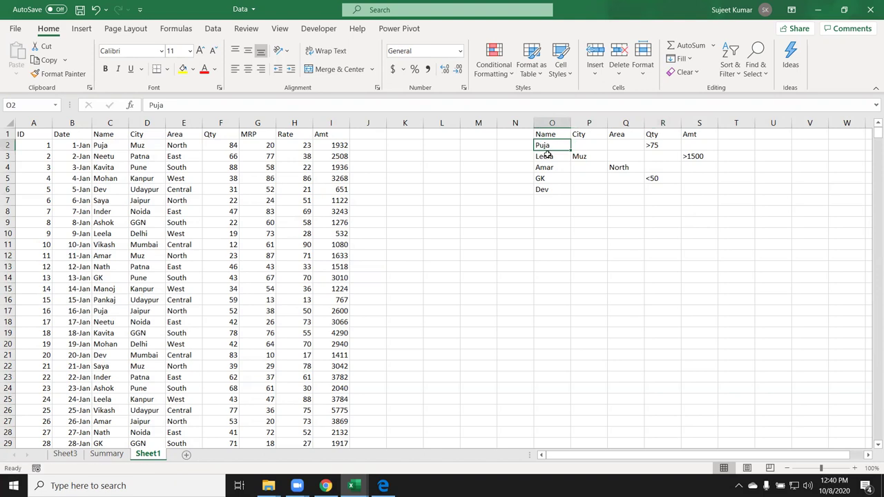
- Run Advanced Filter in place on the sales list with criteria range $O$1:$S$6
left_click(35, 136)
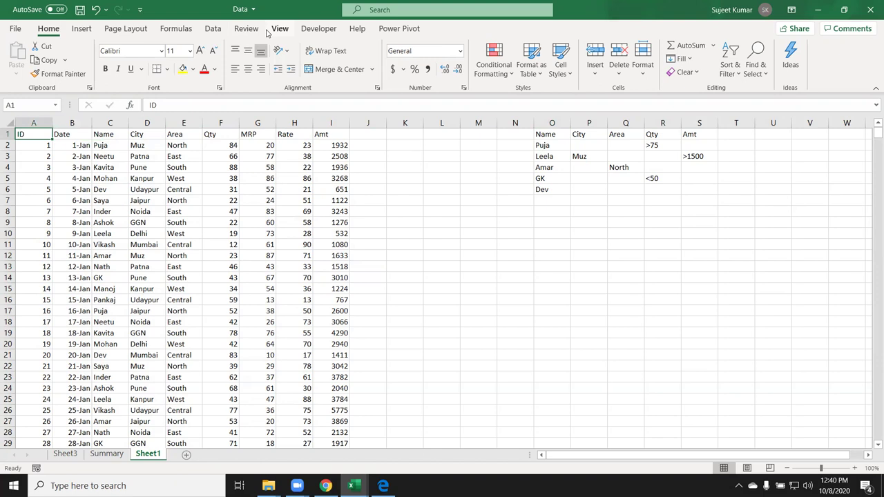
left_click(211, 30)
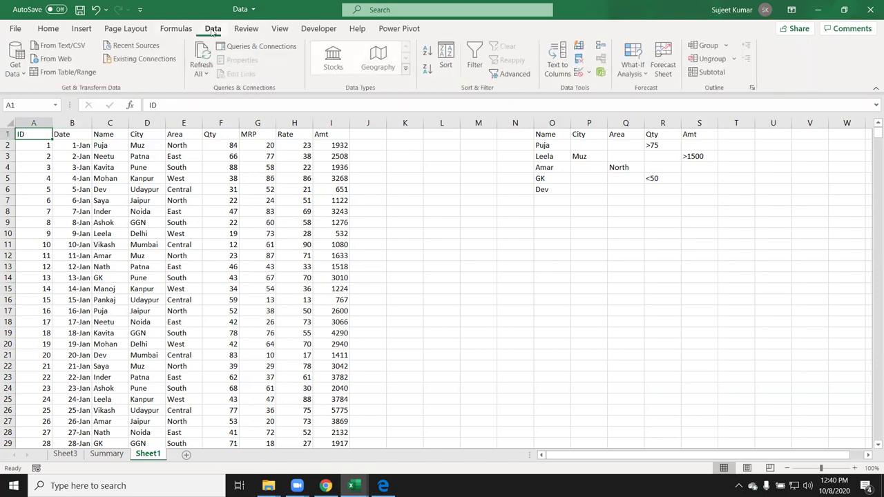
left_click(511, 73)
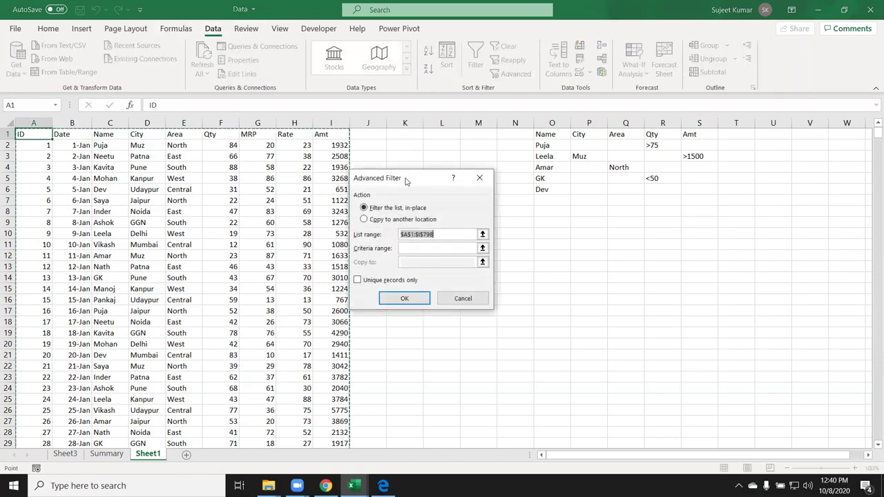
left_click_drag(406, 181, 233, 125)
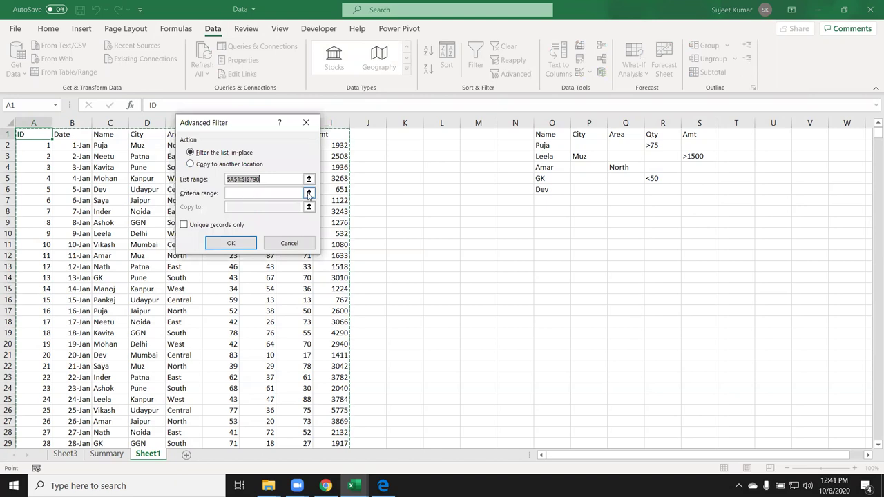
left_click(309, 194)
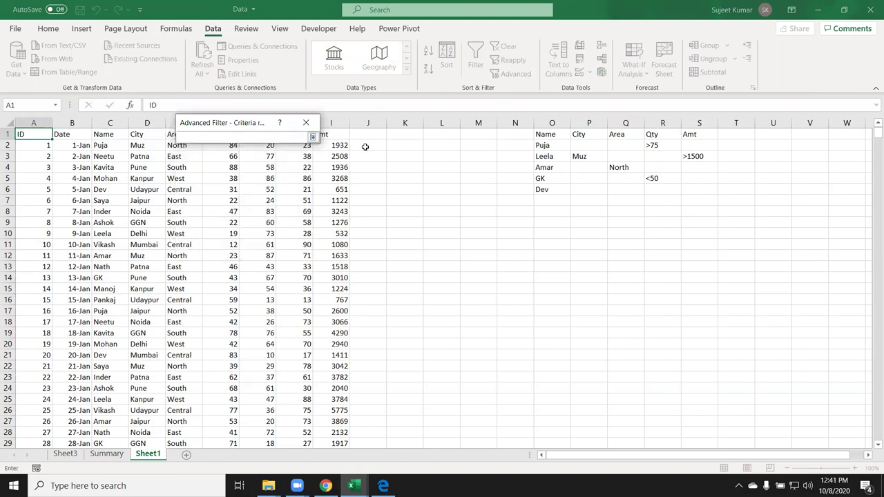
mouse_move(546, 136)
left_mouse_down()
mouse_move(689, 180)
mouse_move(682, 186)
left_mouse_up()
left_click(312, 137)
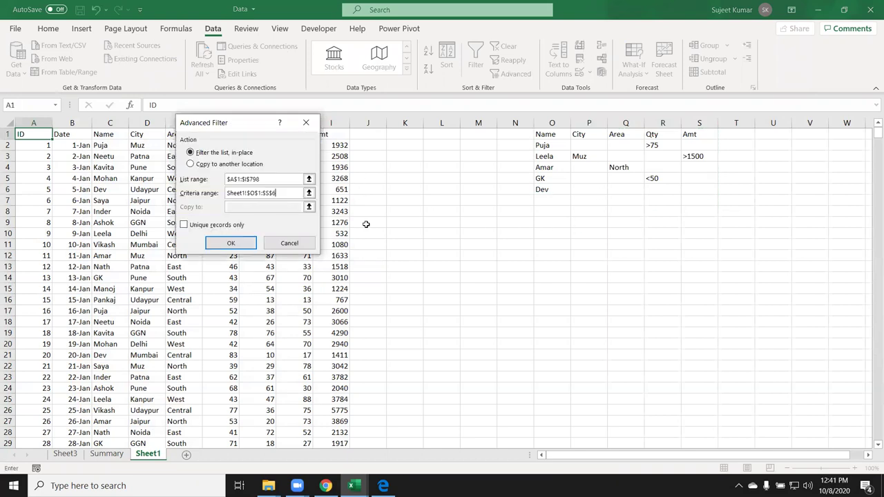
left_click(241, 243)
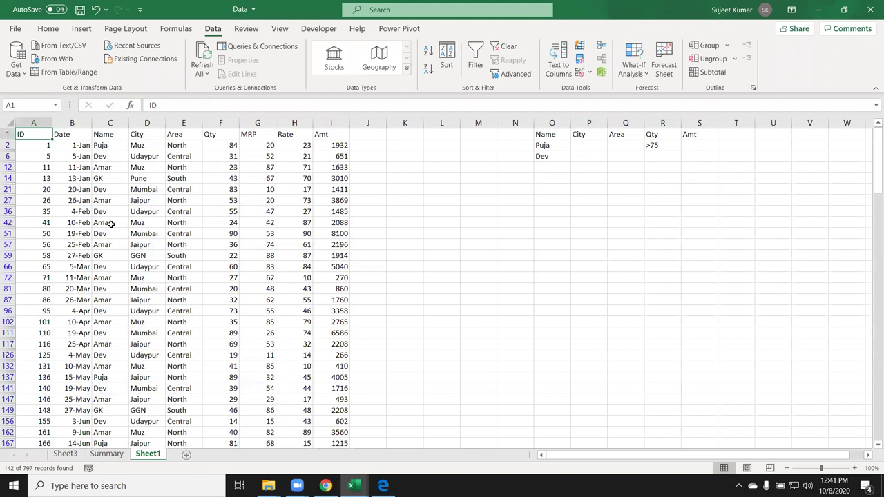
- Scroll through the filtered results to review the matching records
left_click(111, 191)
scroll(121, 239, "down", 2)
scroll(121, 239, "down", 2)
scroll(121, 239, "down", 2)
scroll(121, 239, "down", 1)
scroll(123, 239, "down", 1)
scroll(123, 240, "down", 3)
scroll(122, 239, "down", 2)
scroll(122, 239, "down", 3)
scroll(123, 239, "down", 2)
scroll(122, 239, "down", 4)
scroll(123, 239, "up", 2)
scroll(124, 239, "up", 3)
scroll(124, 239, "up", 2)
scroll(123, 239, "up", 5)
scroll(124, 239, "up", 4)
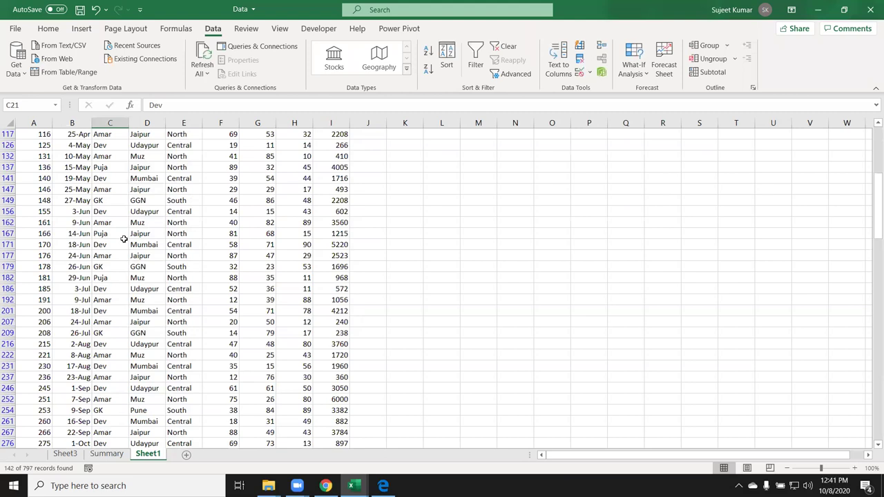
- Reset filtering so all 797 records show, then remove the header filter arrows
key("ctrl+shift+l")
left_click(160, 232)
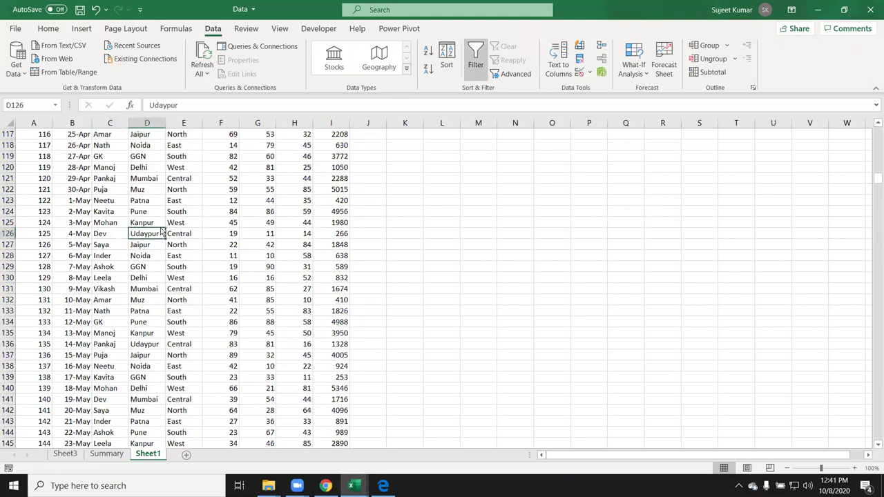
key("ctrl+Up")
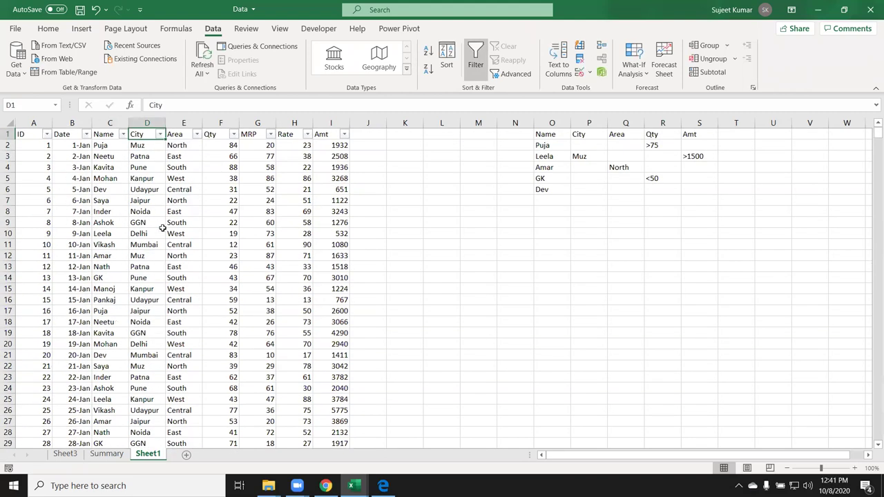
key("ctrl+shift+l")
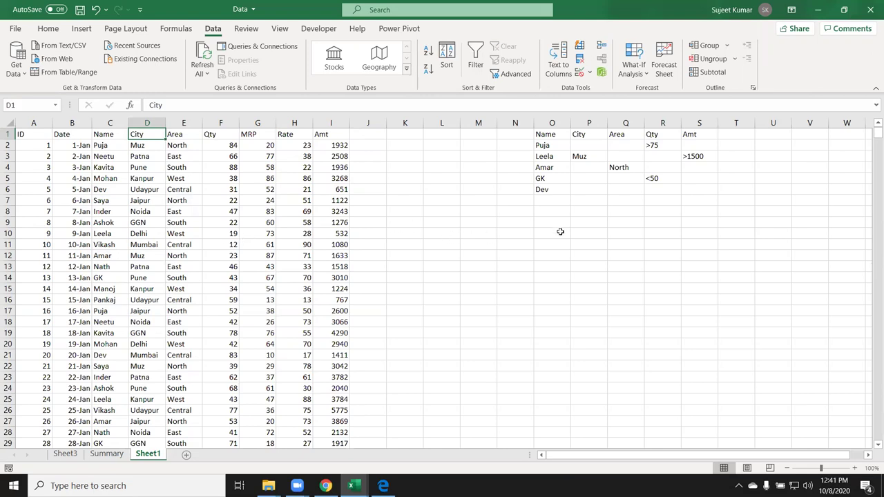
left_click(560, 232)
- Use Advanced Filter to copy records matching the O1:S6 criteria to a new table at M10
left_click(65, 145)
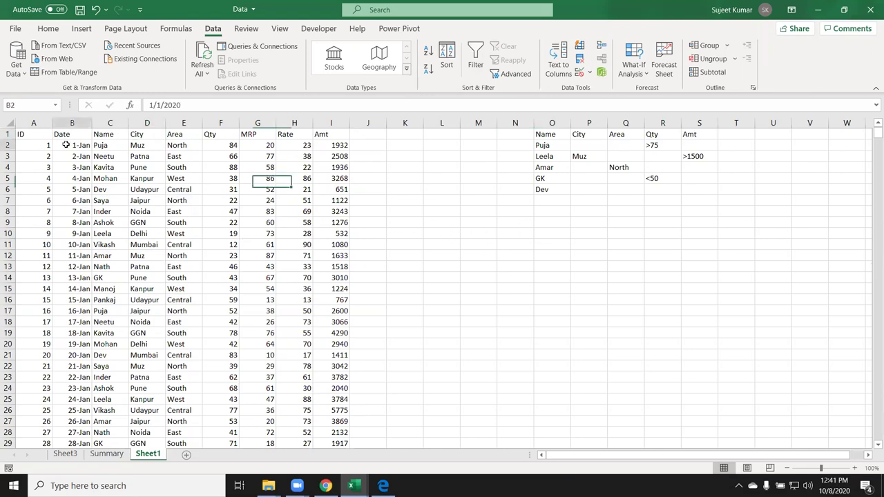
left_click(512, 74)
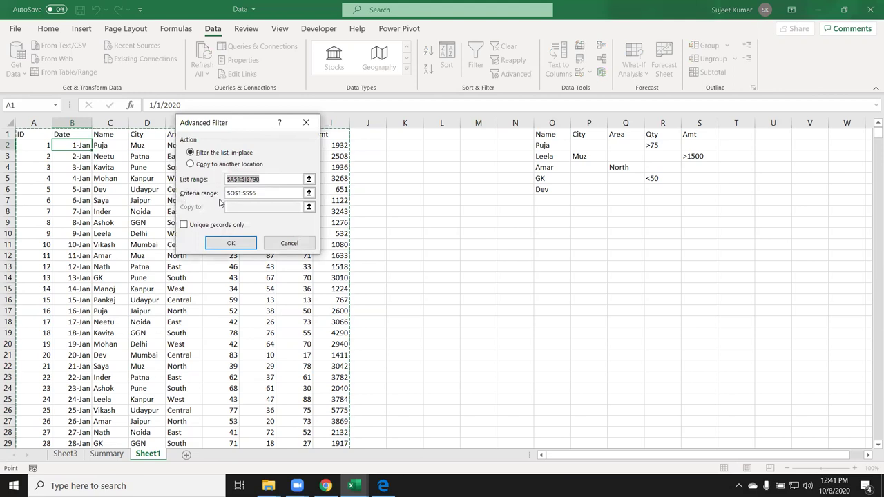
left_click(207, 164)
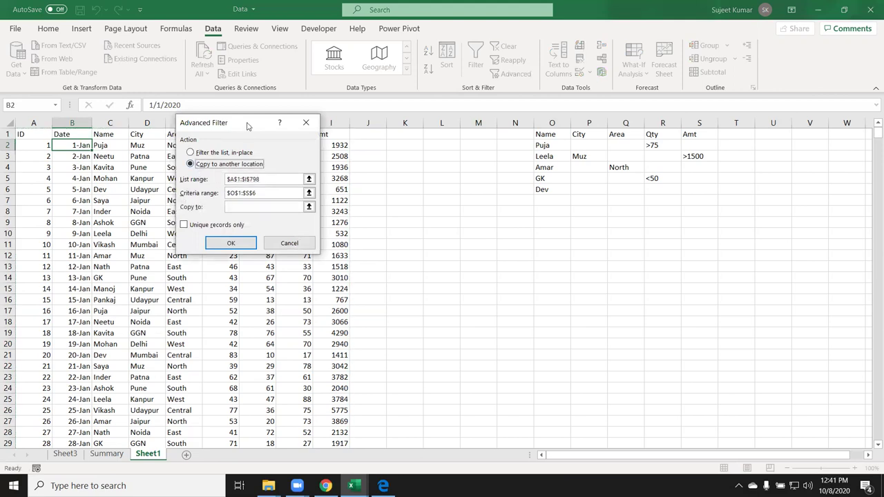
left_click_drag(250, 127, 279, 150)
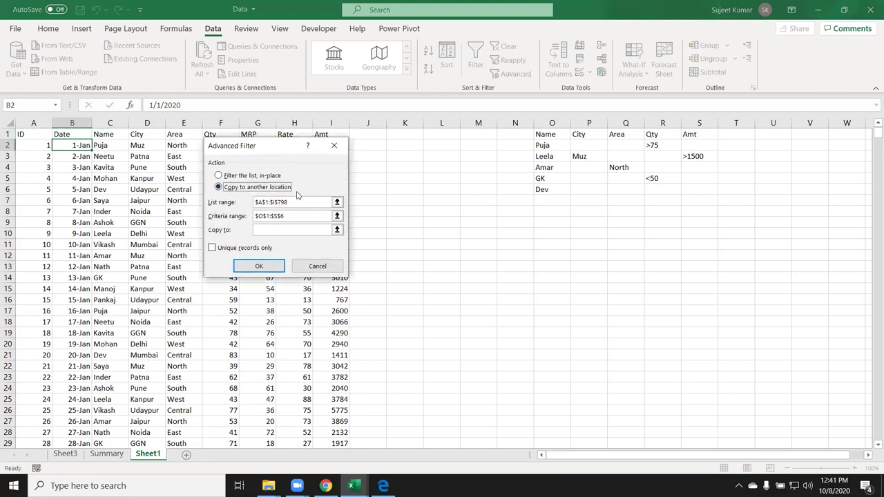
left_click(292, 230)
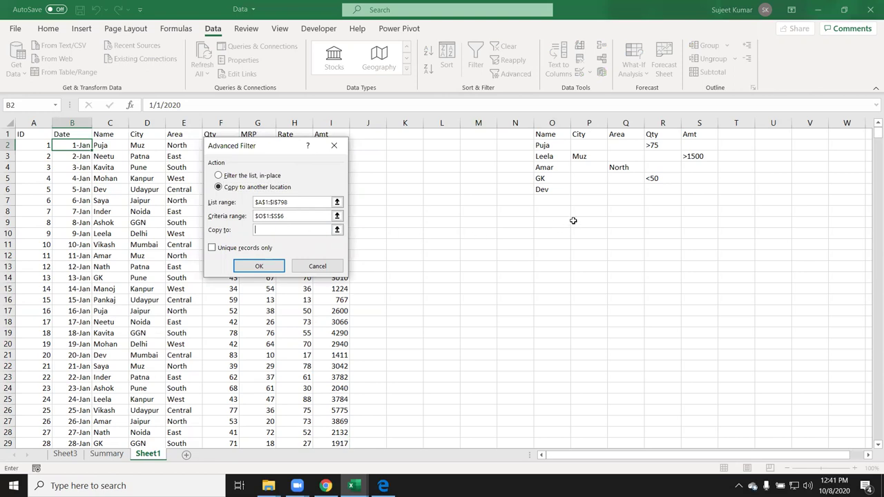
left_click(475, 232)
left_click(257, 265)
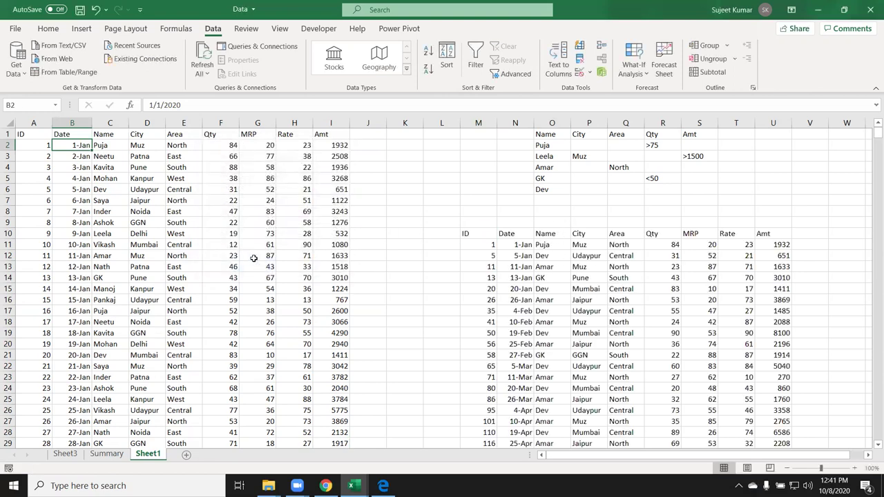
scroll(631, 241, "down", 4)
scroll(626, 269, "down", 6)
- Delete the copied results table at M10 and reopen the Advanced Filter settings
scroll(626, 273, "down", 12)
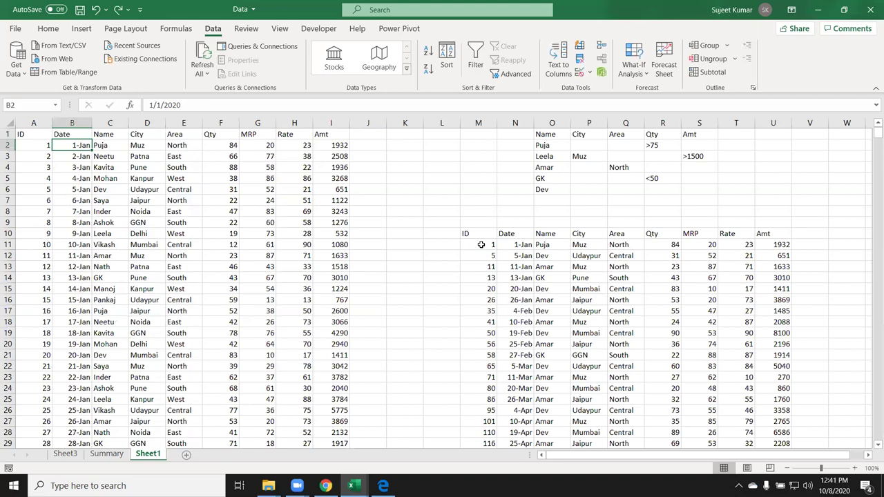
left_click(475, 234)
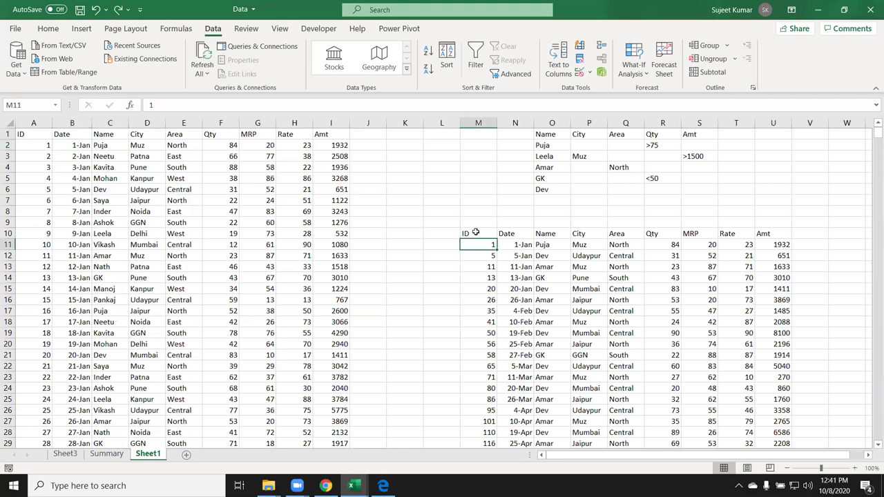
key("ctrl+shift+Right")
key("ctrl+shift+Down")
key("Delete")
key("ctrl+Left")
key("ctrl+Left")
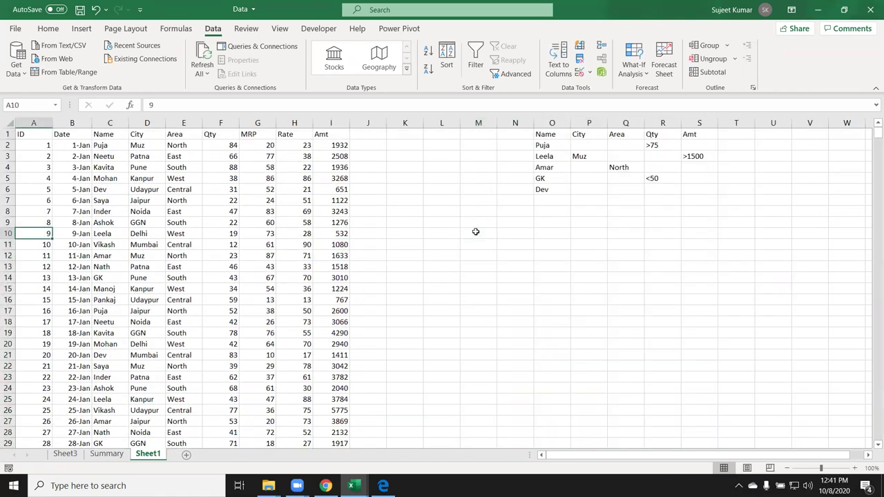
left_click(515, 73)
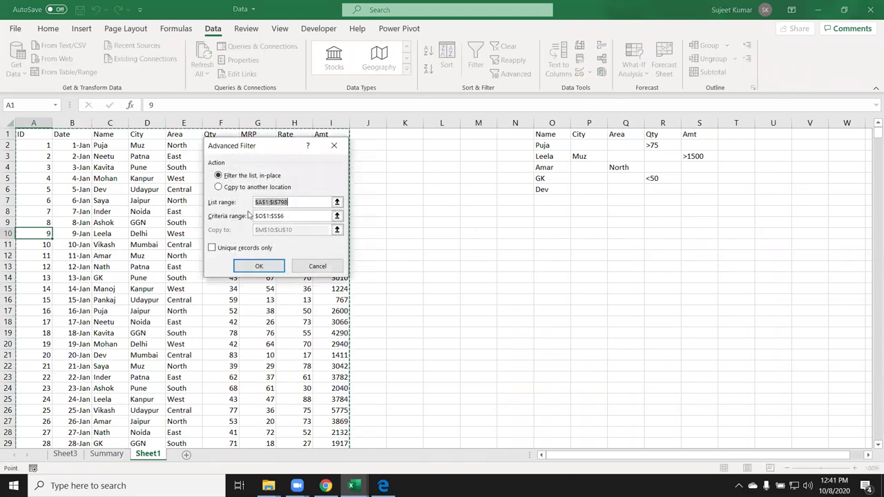
- Attempt to copy the filter results to Sheet3!H25 and dismiss the active-sheet-only error
left_click(240, 189)
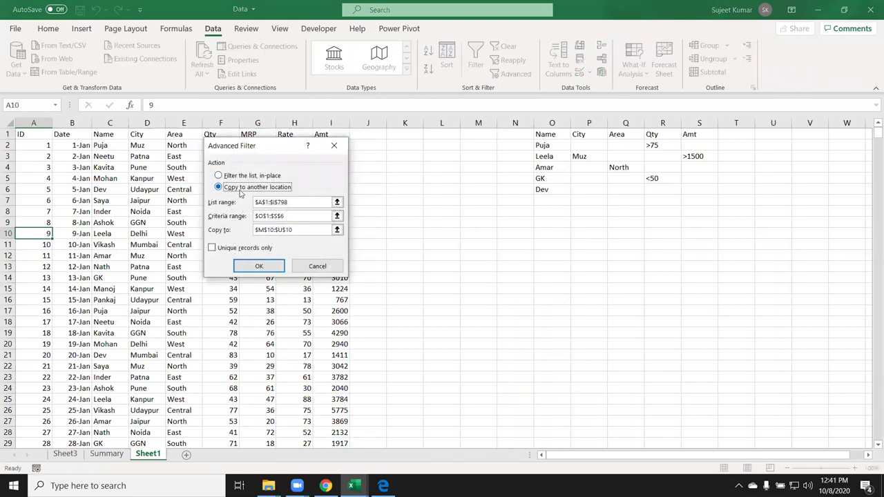
left_click(337, 229)
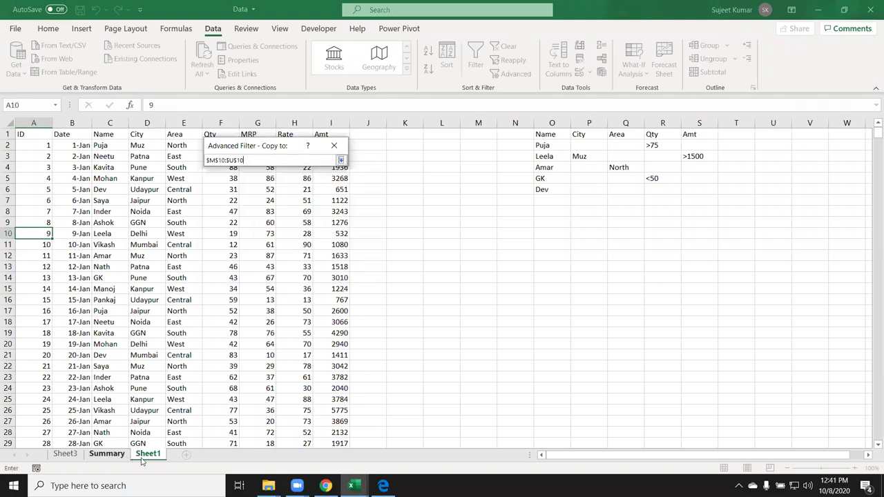
left_click(76, 459)
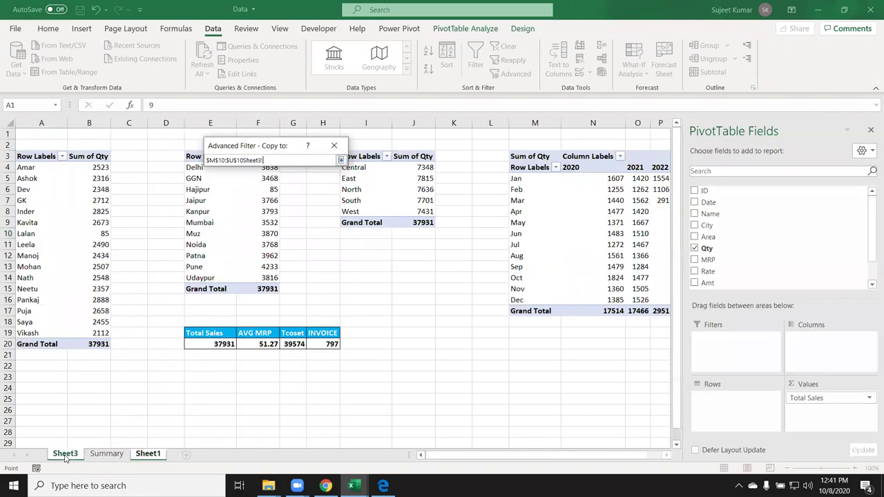
left_click(335, 399)
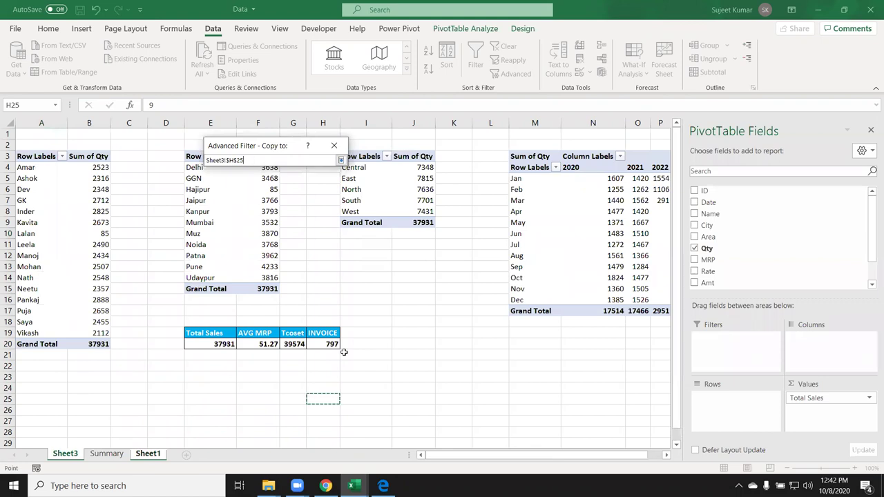
left_click(340, 160)
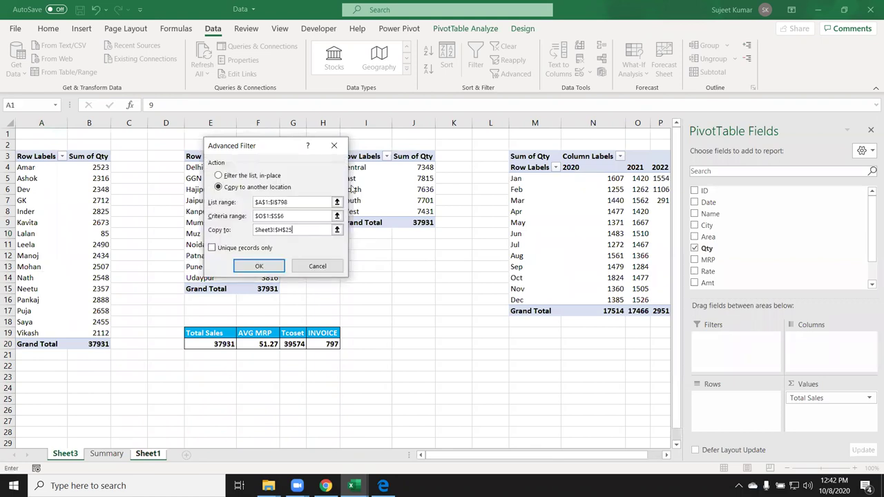
left_click(261, 267)
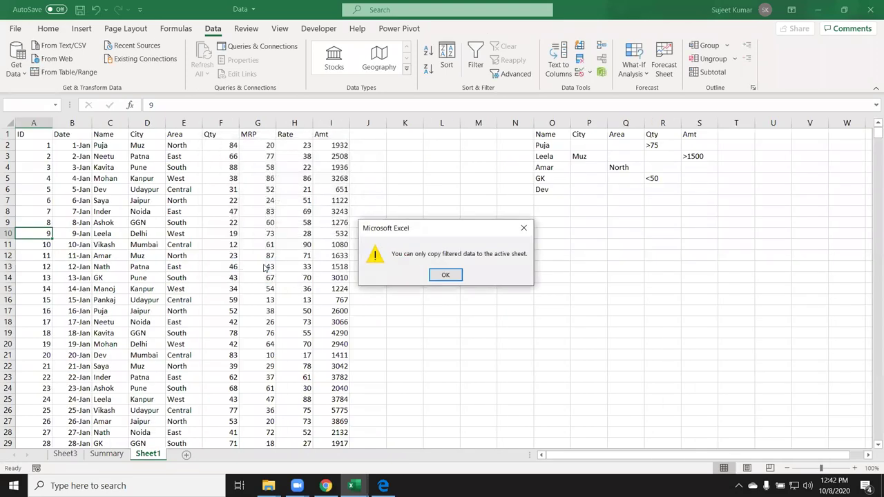
left_click(445, 275)
left_click(520, 233)
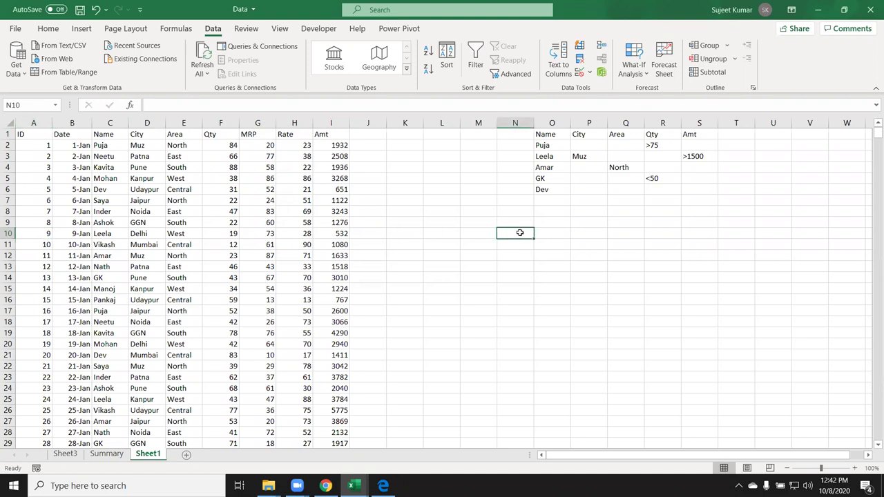
- Run the Advanced Filter with Unique records only, copying the results to M10
left_click(557, 244)
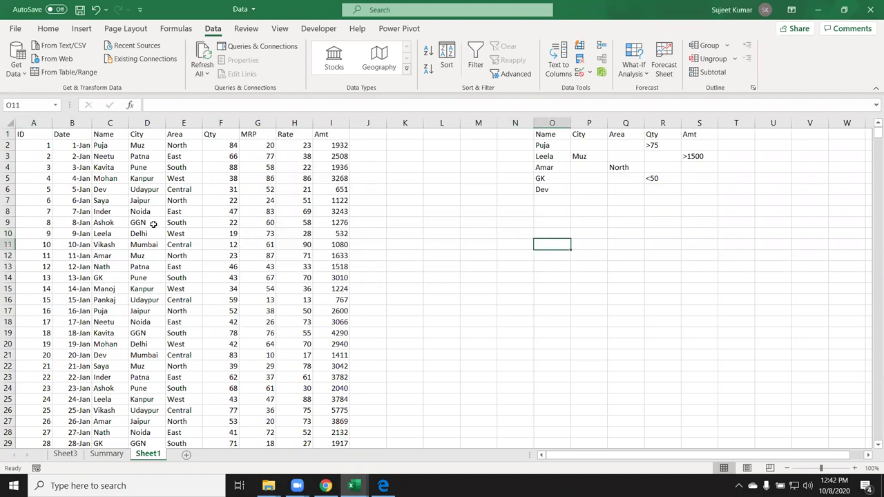
left_click(110, 190)
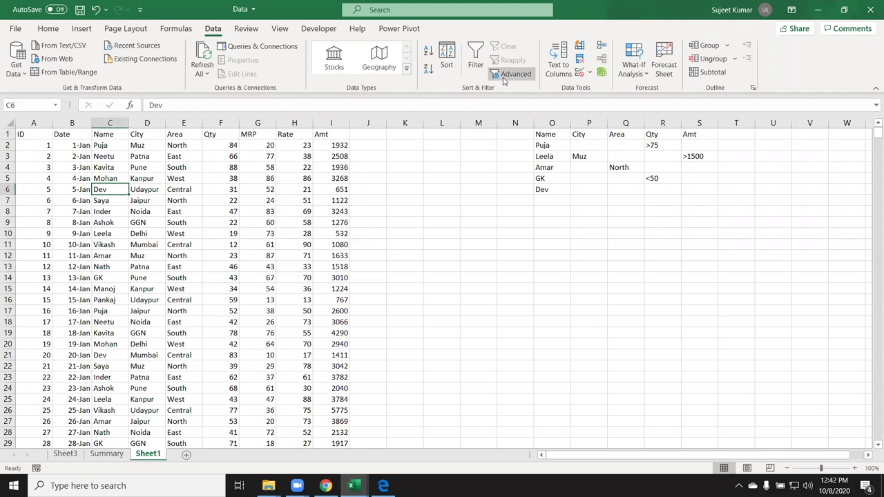
left_click(511, 74)
left_click(212, 247)
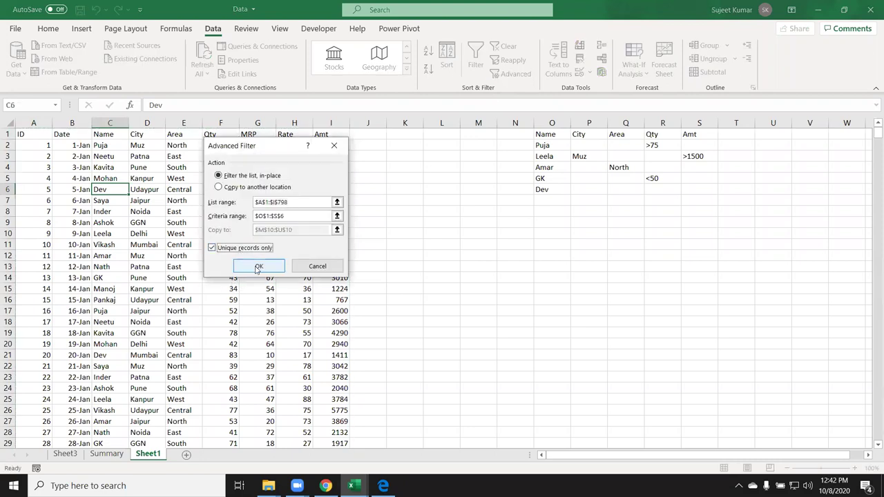
left_click(246, 187)
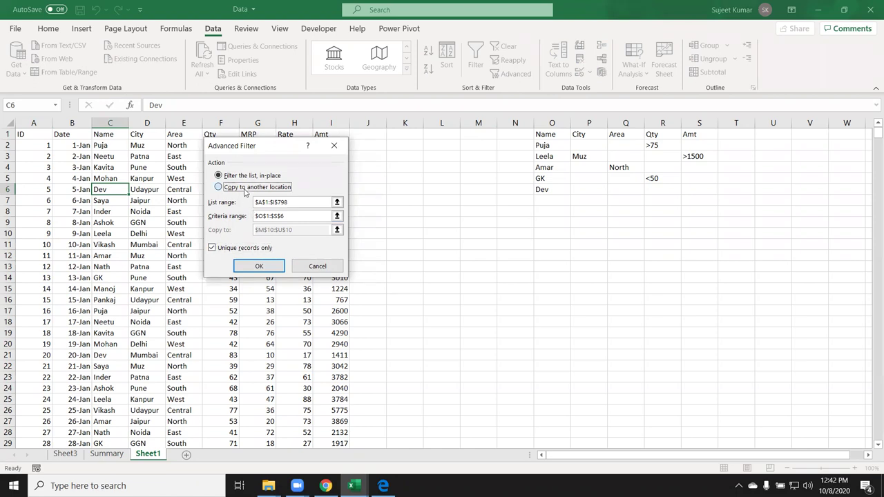
left_click(264, 268)
- Select the copied output block from M10 across and down, and delete it
scroll(502, 246, "down", 4)
scroll(497, 263, "up", 4)
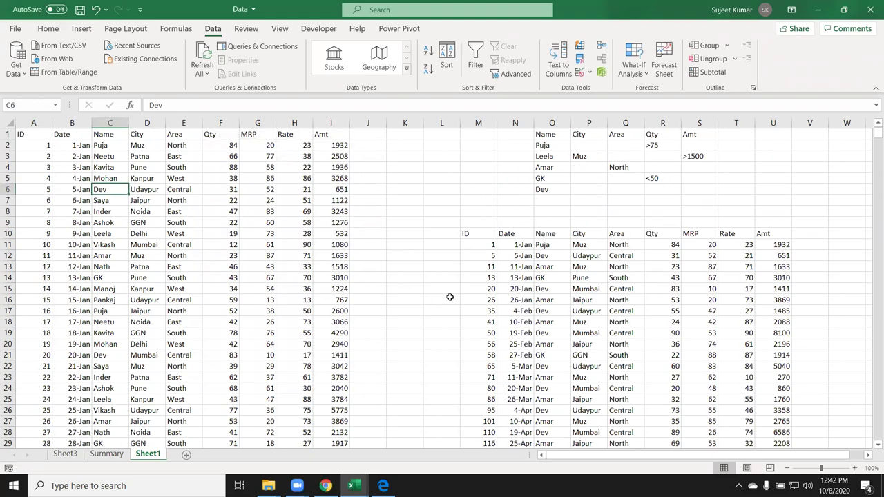
left_click(467, 233)
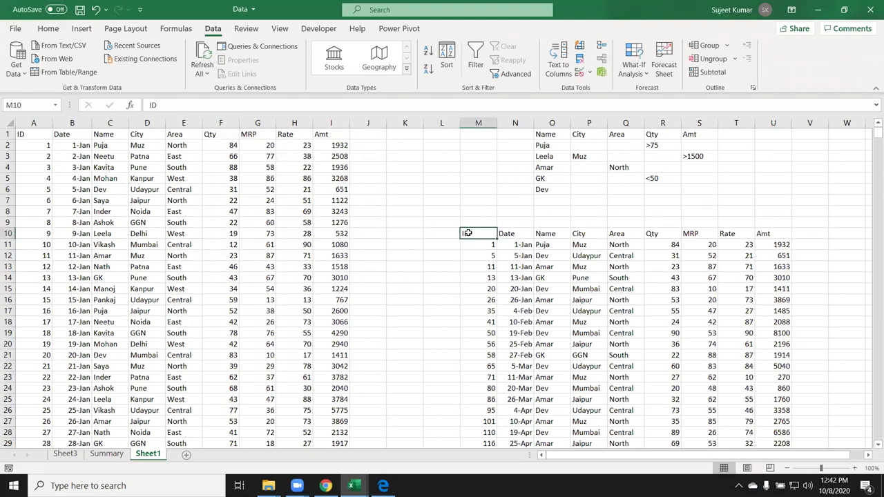
key("ctrl+shift+Right")
key("ctrl+shift+Down")
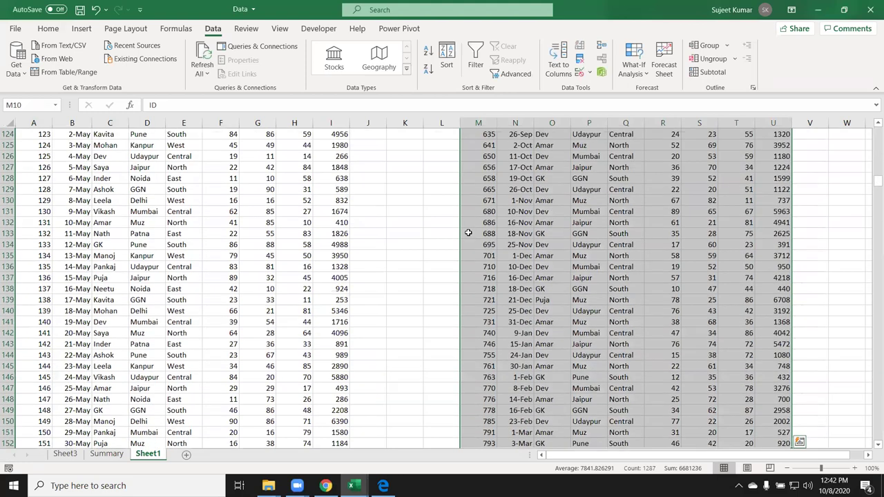
key("Delete")
key("ctrl+Up")
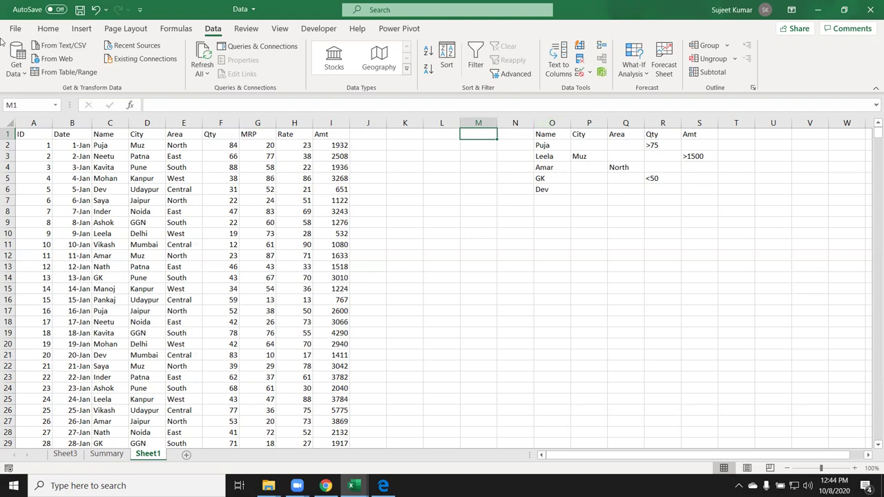
left_click(40, 30)
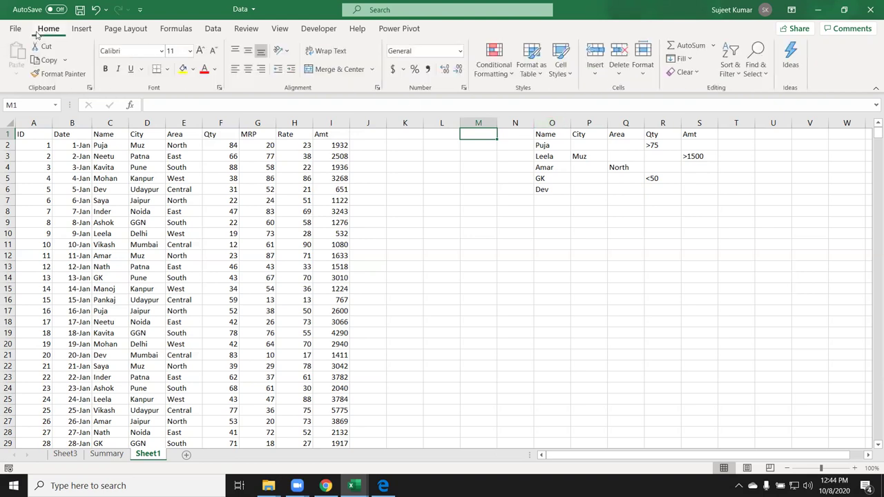
left_click(730, 74)
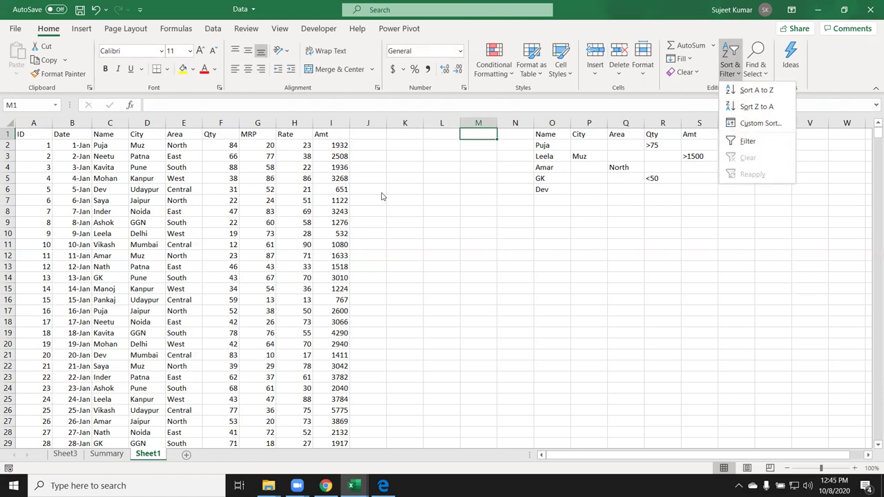
left_click(325, 185)
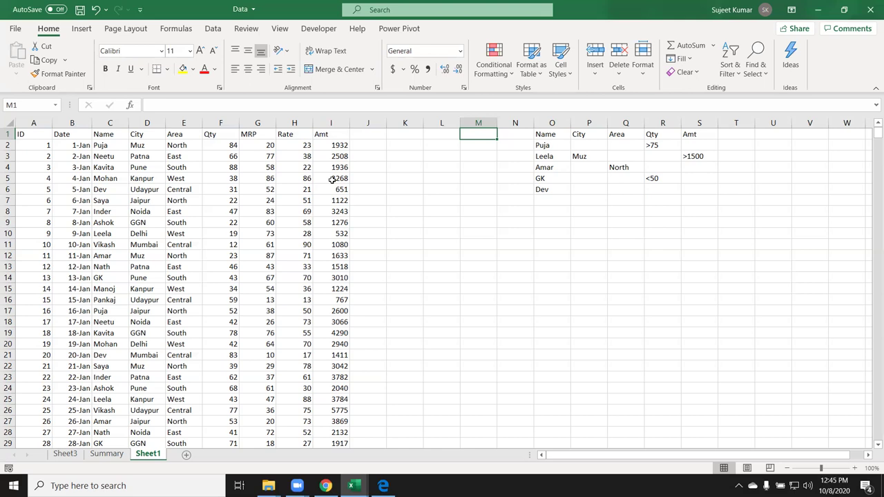
- Move the Leela-to-Dev criteria rows down one row, freeing row 3
left_click(555, 154)
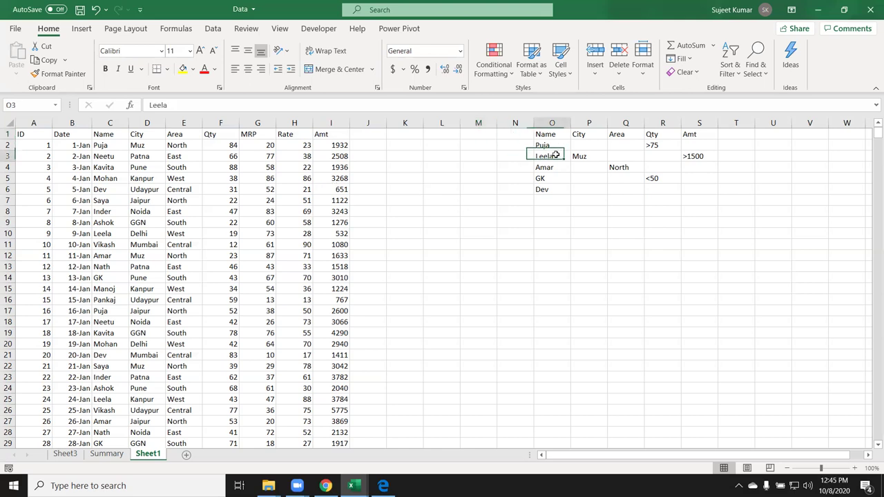
left_click_drag(556, 155, 690, 201)
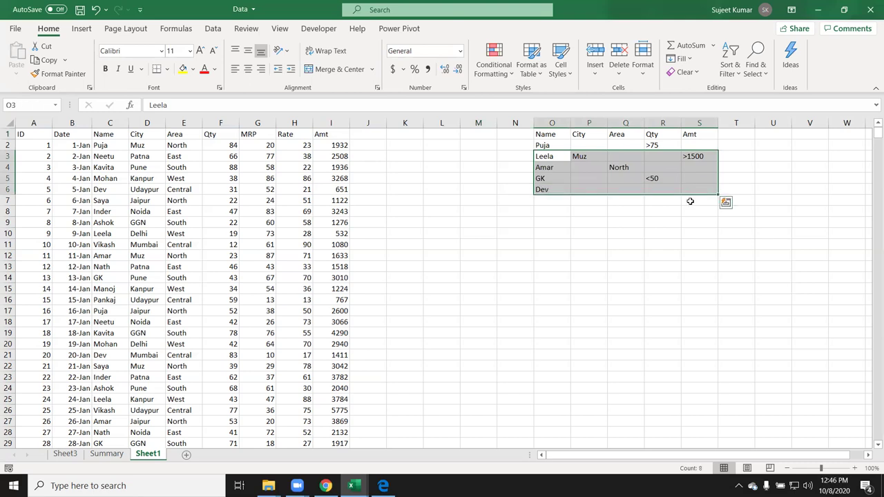
left_click_drag(690, 201, 689, 203)
left_click(567, 158)
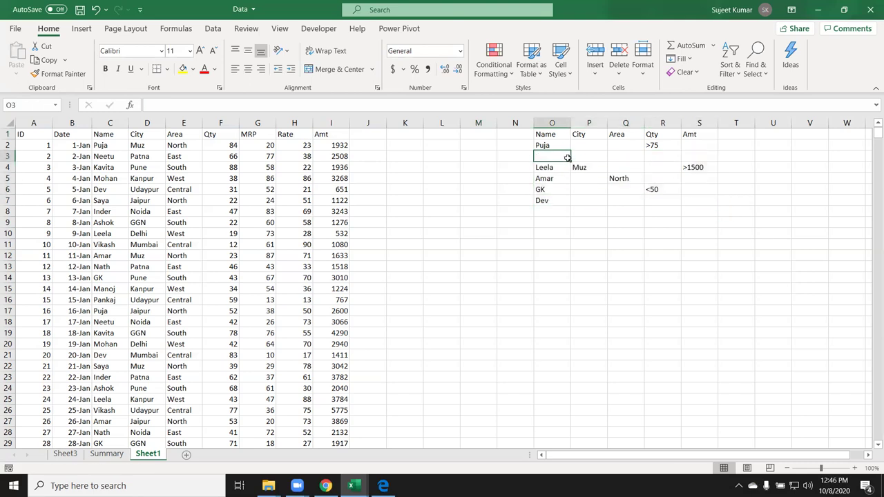
- Enter Puja in O3 and the Qty criterion <25 in R3
type("Puja")
key("Tab")
key("Tab")
key("Tab")
type("<")
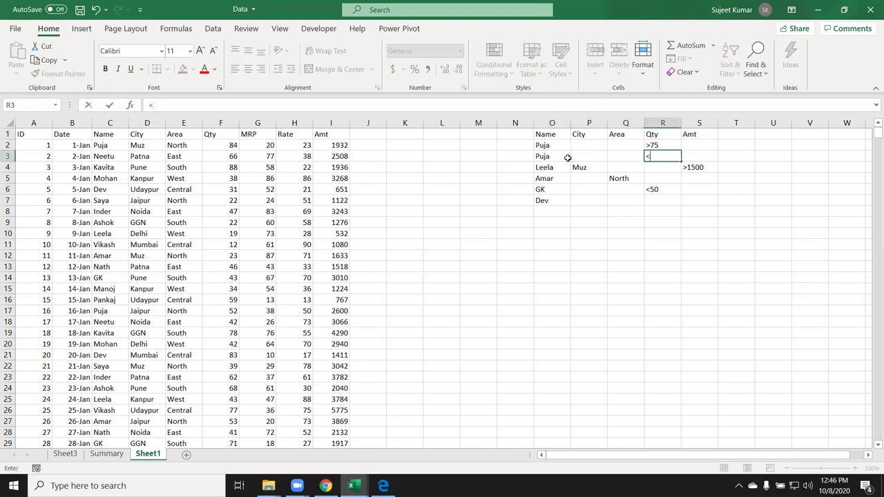
type("20")
key("BackSpace")
type("5")
key("Return")
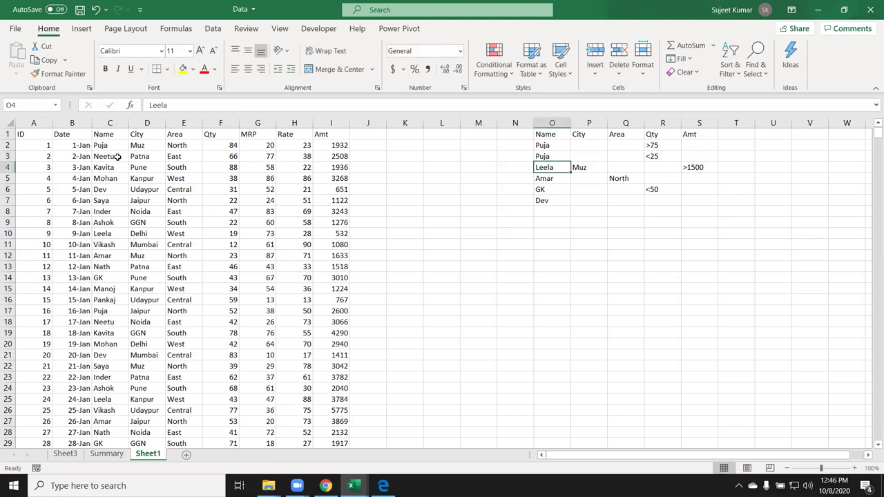
left_click(43, 137)
- Run the Advanced Filter with criteria range O1:S3, copying matching records to M10
left_click(213, 28)
left_click(509, 73)
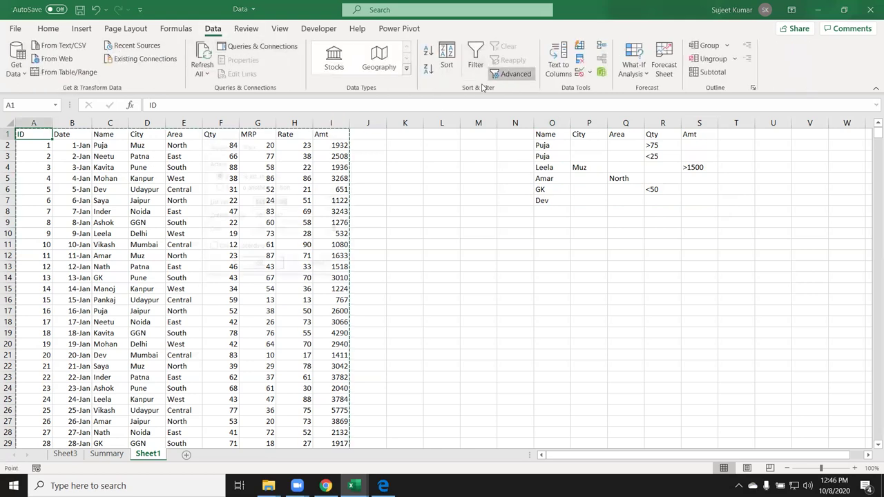
left_click(228, 186)
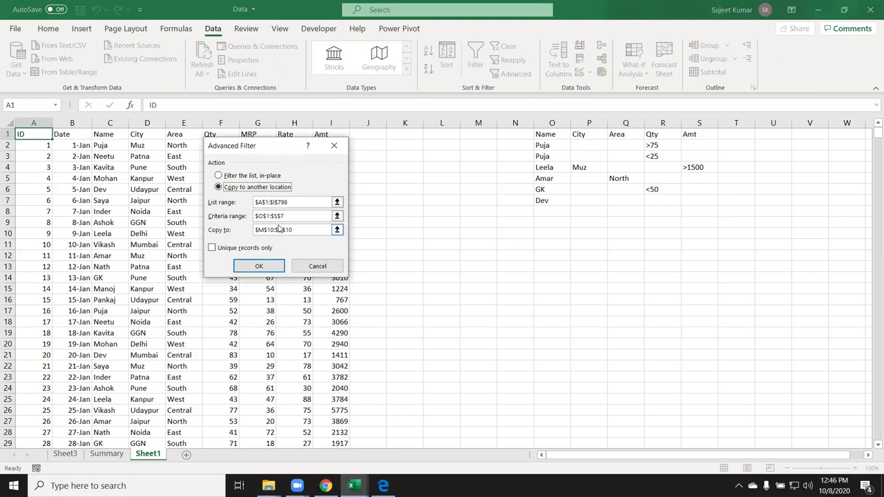
left_click(337, 216)
left_click_drag(551, 130, 699, 156)
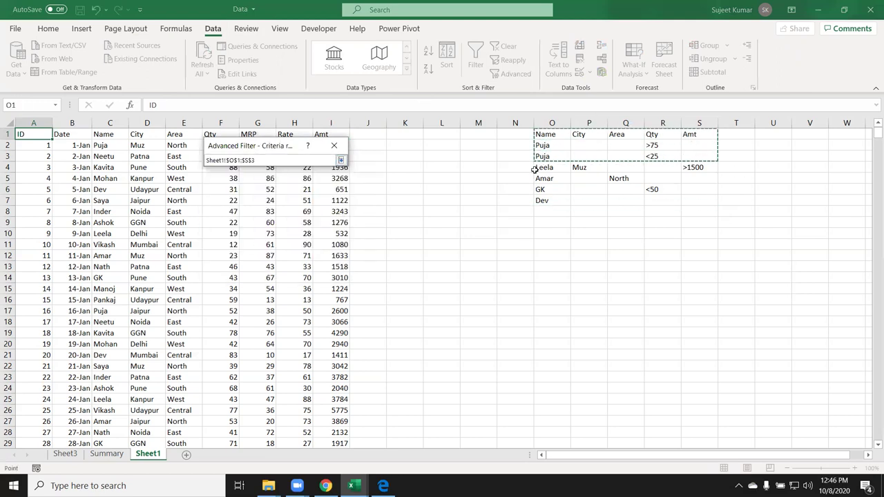
left_click(340, 159)
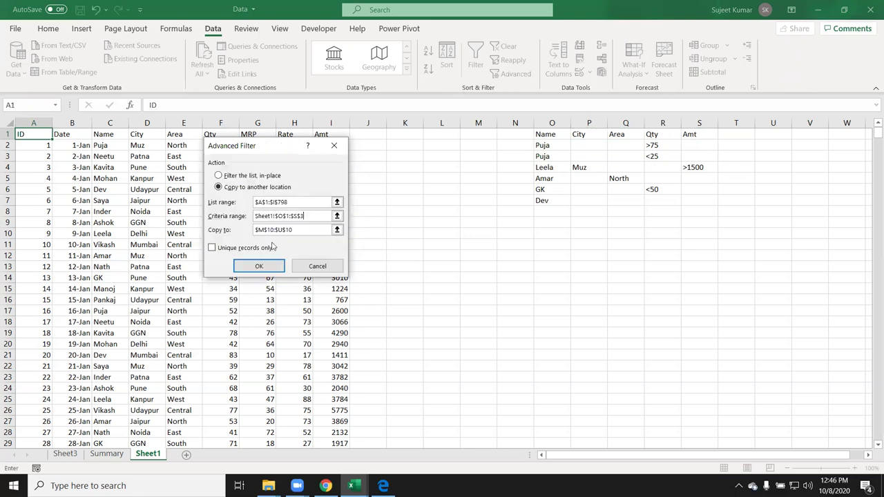
left_click(257, 265)
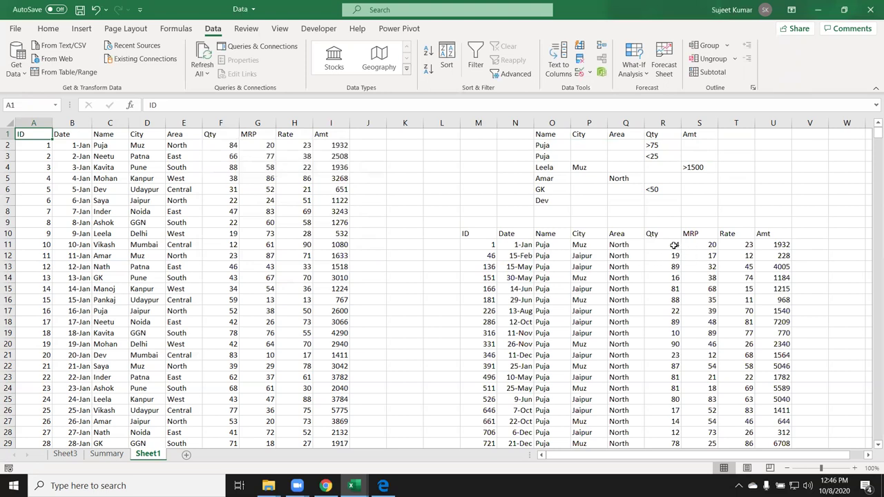
- Check the extracted results' Qty values, such as 10 and 81
left_click(673, 245)
scroll(594, 285, "down", 5)
scroll(594, 285, "up", 3)
scroll(594, 284, "up", 1)
left_click(666, 221)
left_click(666, 234)
scroll(640, 174, "up", 1)
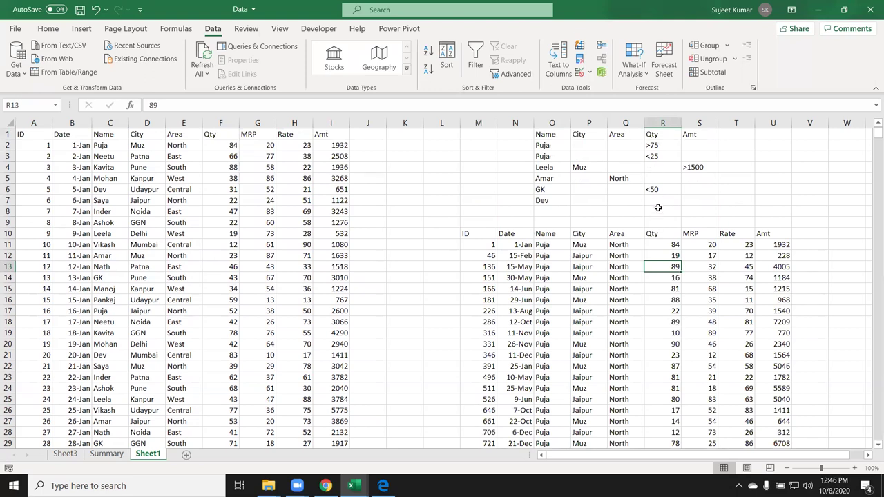
left_click(670, 333)
left_click(668, 376)
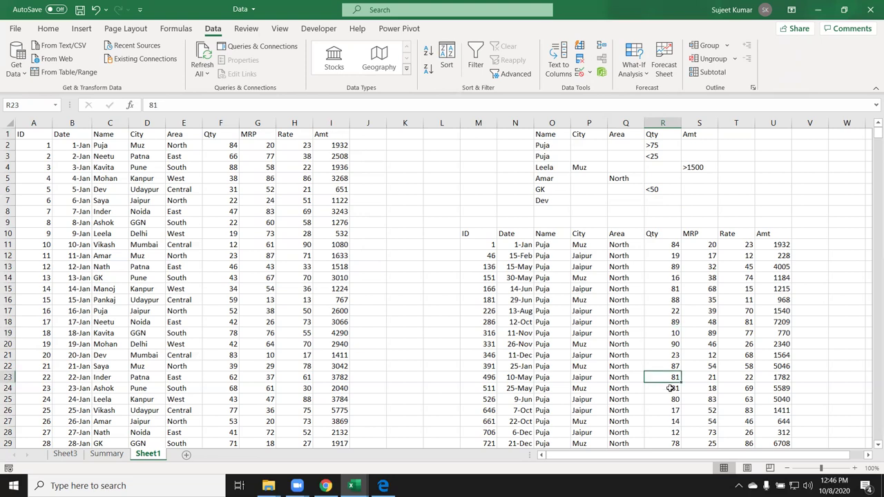
scroll(669, 385, "down", 1)
left_click_drag(671, 420, 666, 212)
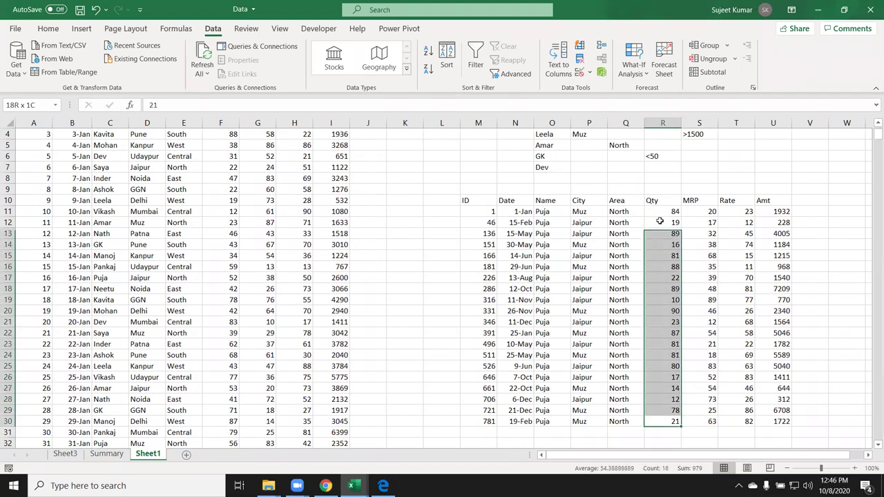
scroll(519, 276, "up", 1)
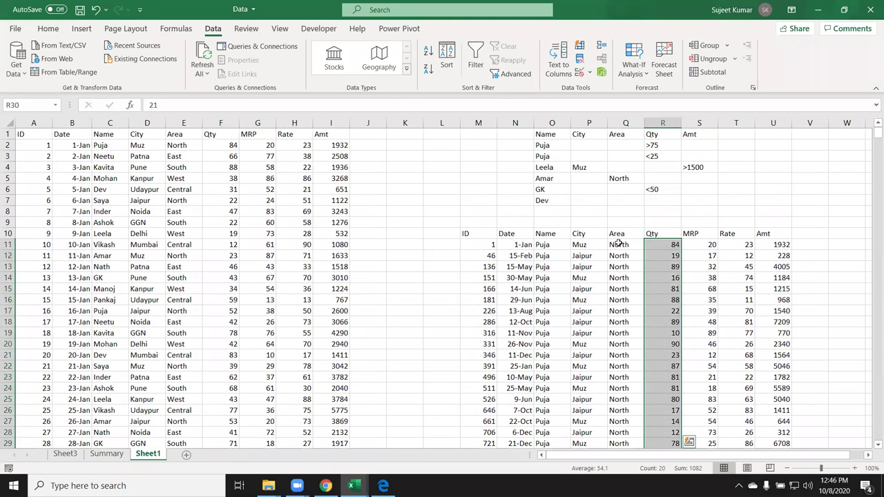
left_click_drag(543, 245, 545, 308)
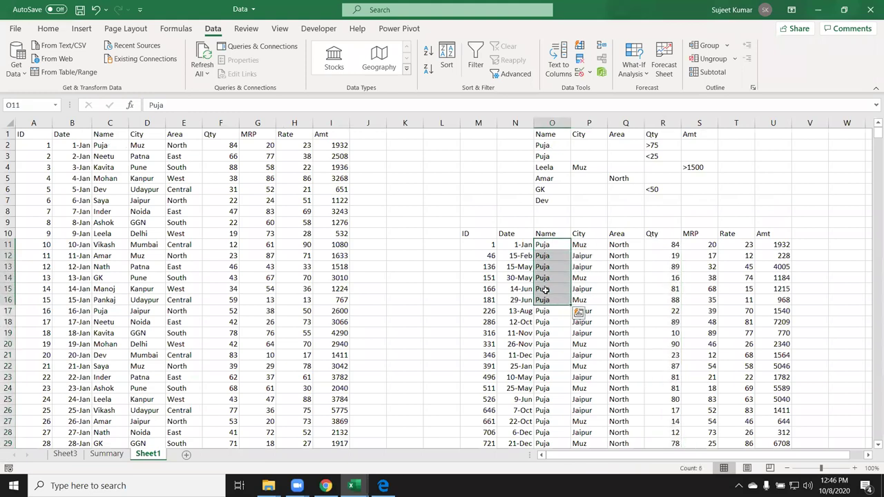
- Select the results table from M10 down to its last row and delete it
left_click(481, 236)
left_click_drag(535, 239, 769, 373)
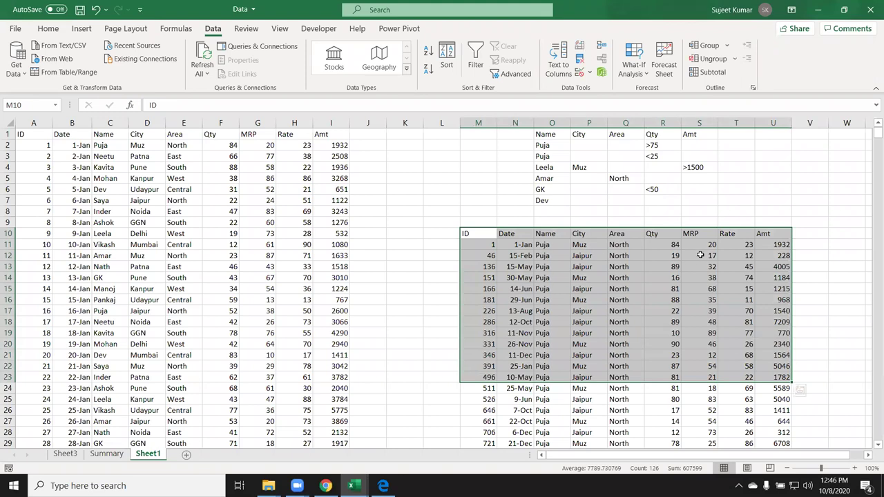
left_click(704, 233)
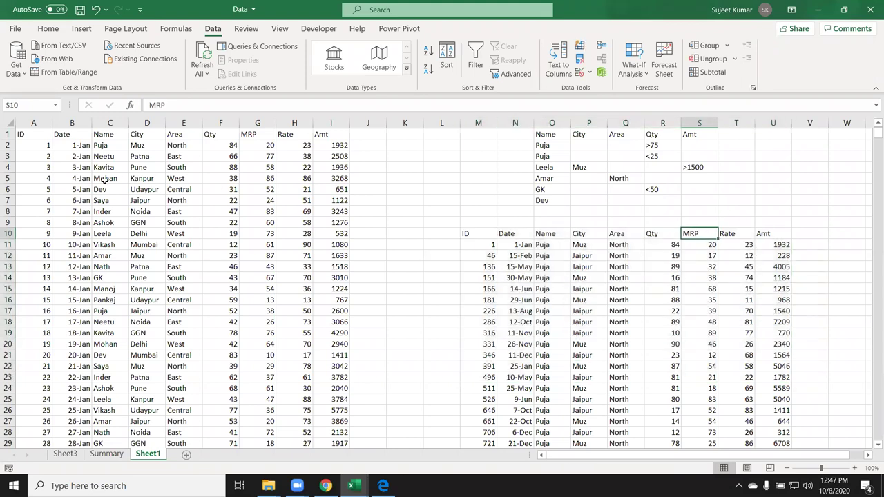
left_click_drag(87, 156, 256, 146)
left_click_drag(146, 245, 250, 242)
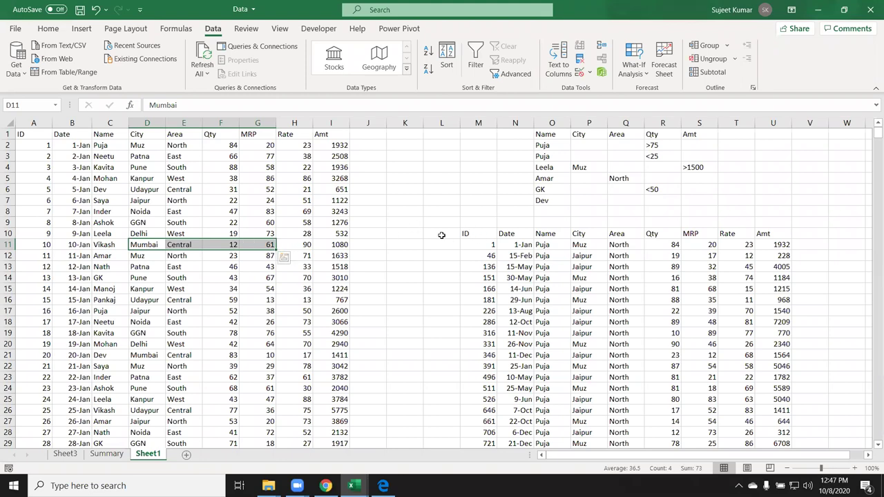
mouse_move(476, 236)
left_mouse_down()
mouse_move(742, 321)
mouse_move(760, 352)
left_mouse_up()
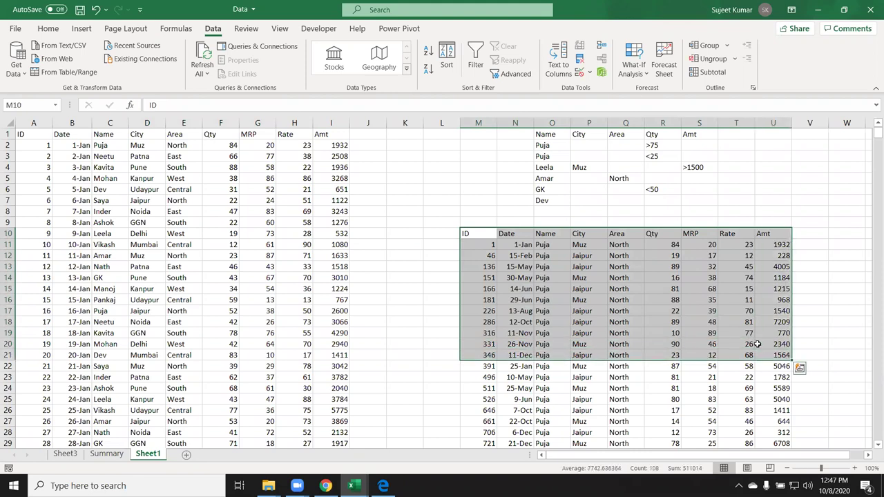
key("shift+Down")
key("shift+Down")
key("shift+Down")
key("Delete")
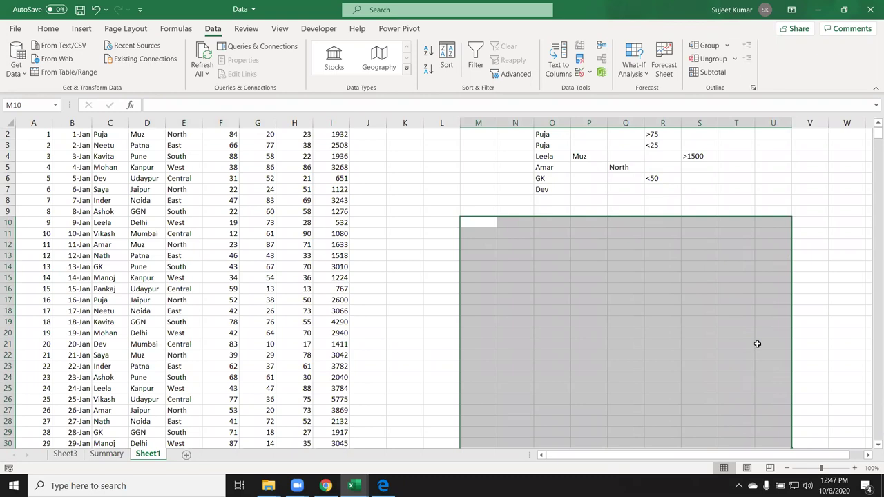
scroll(511, 290, "up", 1)
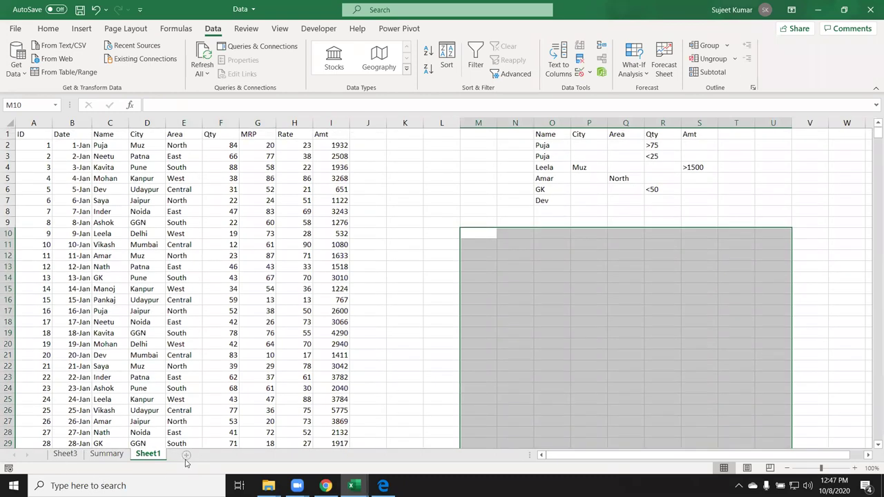
- Add a new sheet and enter the heading Name in A1
left_click(185, 455)
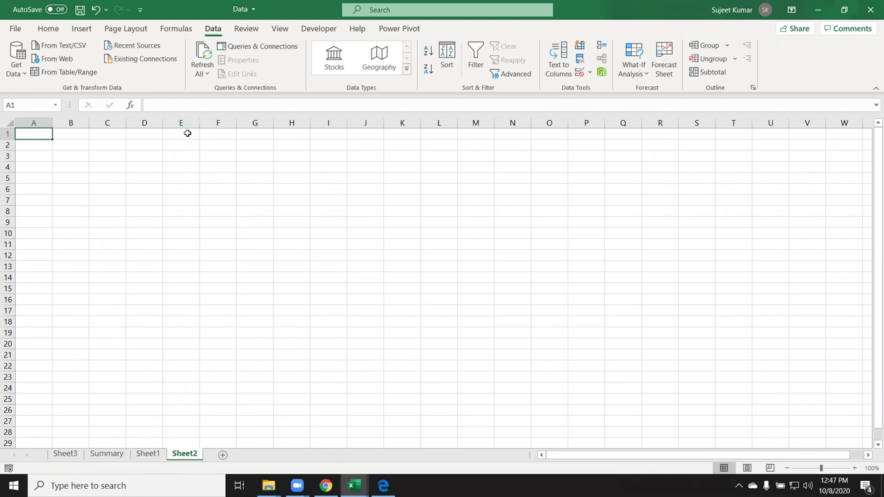
type("Name")
key("Return")
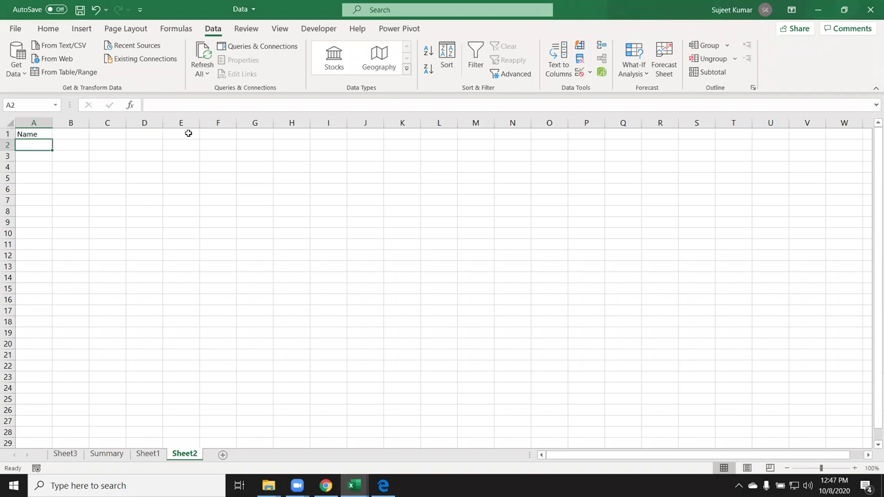
- Enter in A2 a comma-separated contact: person's name, city, phone number and e-mail
type("Name")
key("BackSpace")
key("BackSpace")
key("BackSpace")
key("BackSpace")
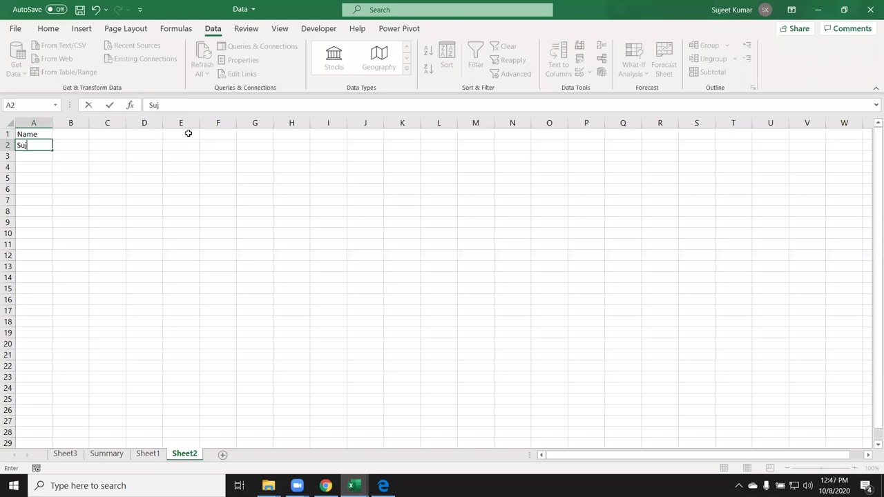
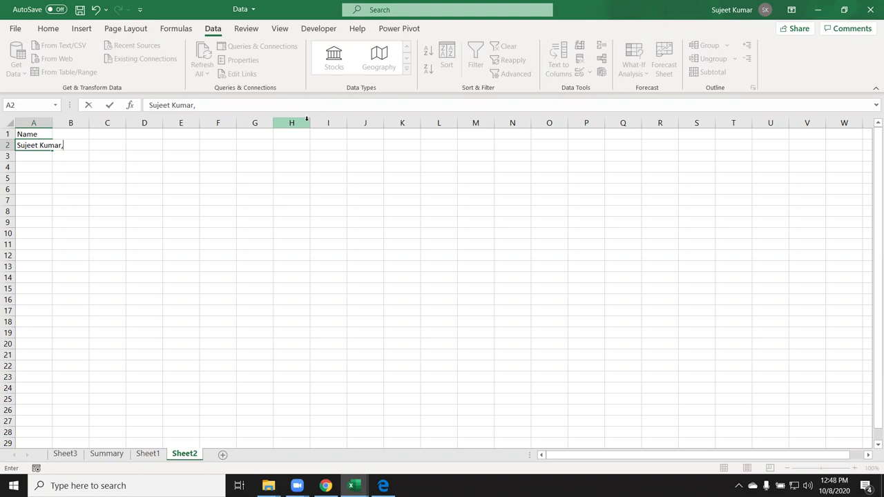
type("New Delhi , ")
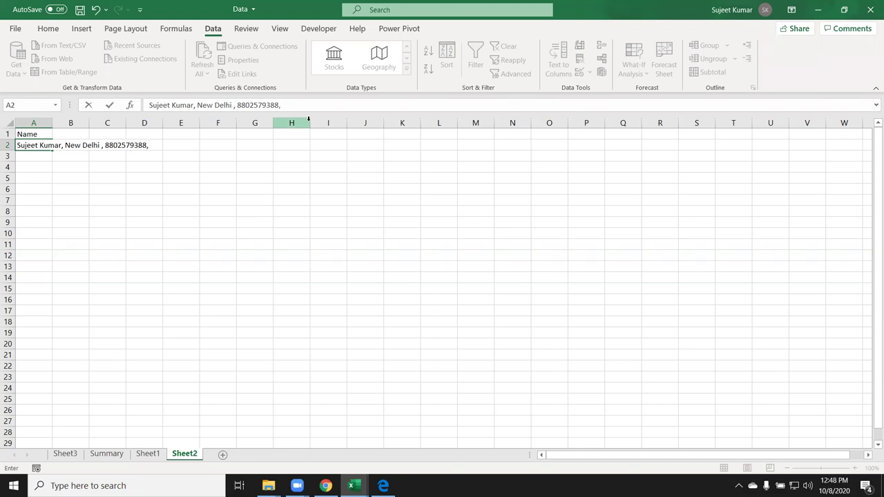
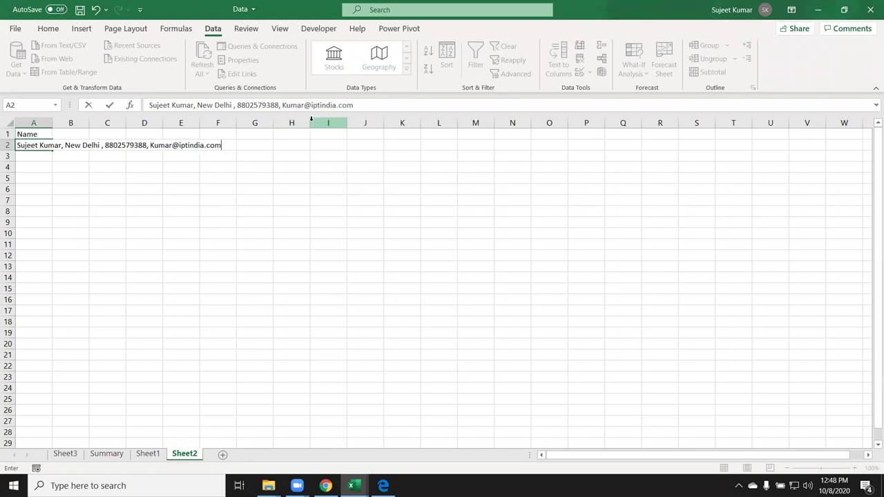
key("Return")
left_click(40, 145)
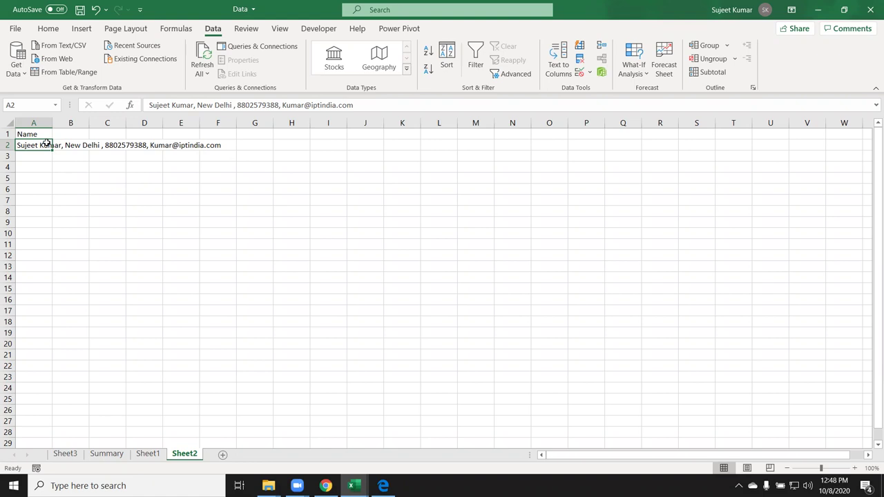
left_click(71, 174)
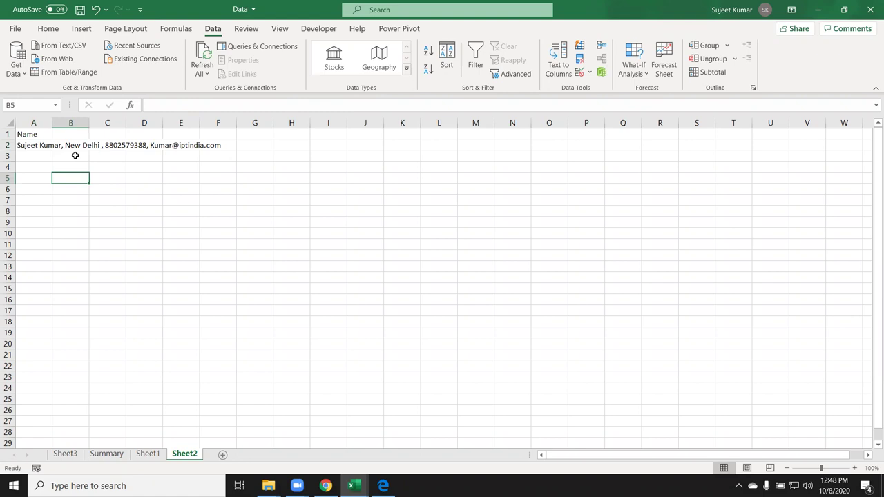
left_click(39, 146)
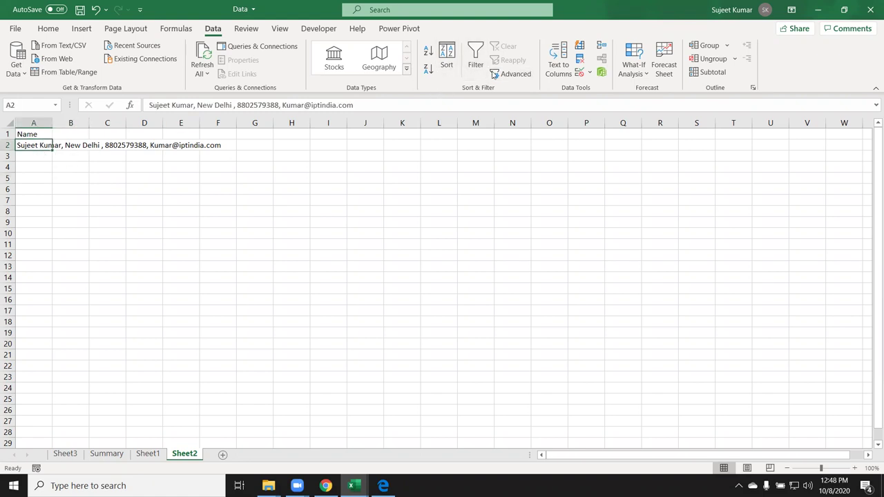
- Split A2 with Text to Columns, Delimited by Comma, into columns A–D
left_click(555, 55)
left_click(145, 158)
left_click(360, 319)
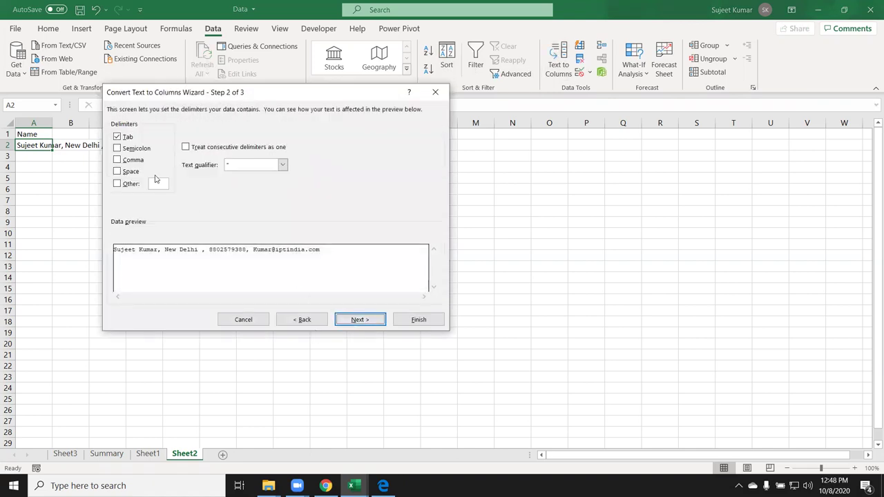
left_click(119, 160)
left_click(344, 319)
left_click(421, 320)
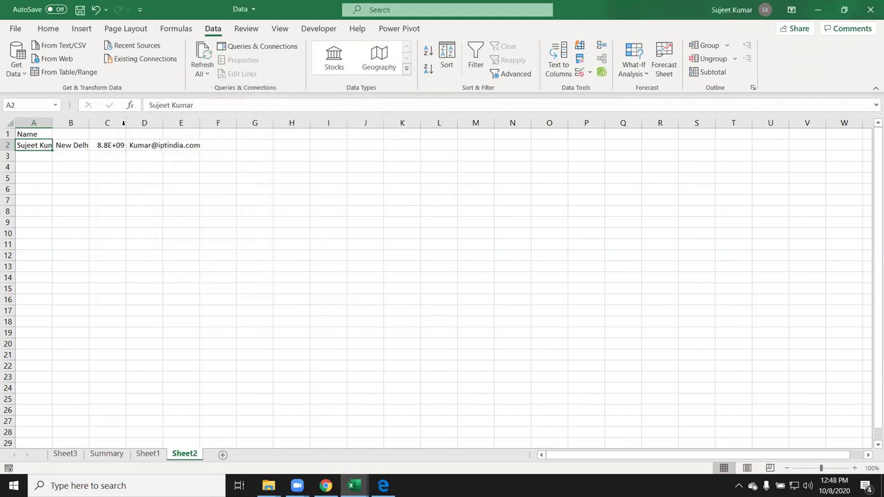
- Autofit column C and check the split city, phone and e-mail values in B2:D2
double_click(126, 123)
left_click(80, 146)
left_click(114, 145)
left_click(152, 145)
mouse_move(155, 139)
left_mouse_down()
mouse_move(192, 141)
mouse_move(143, 140)
left_mouse_up()
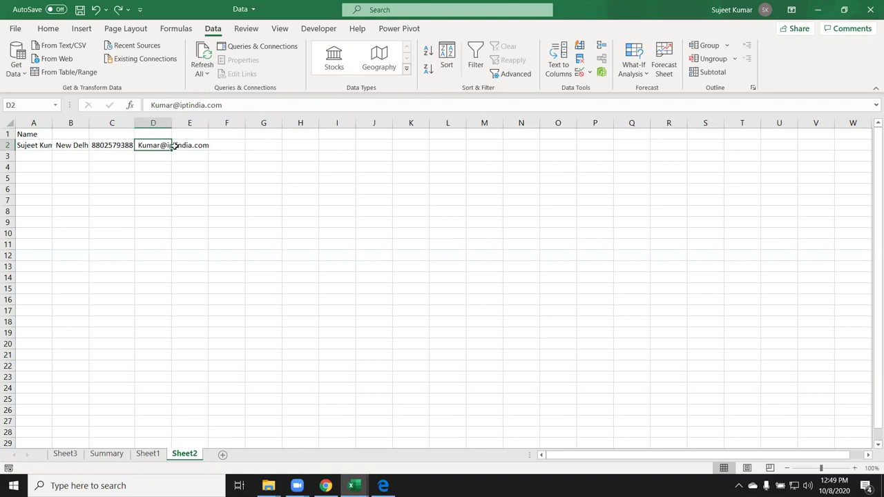
left_click(174, 168)
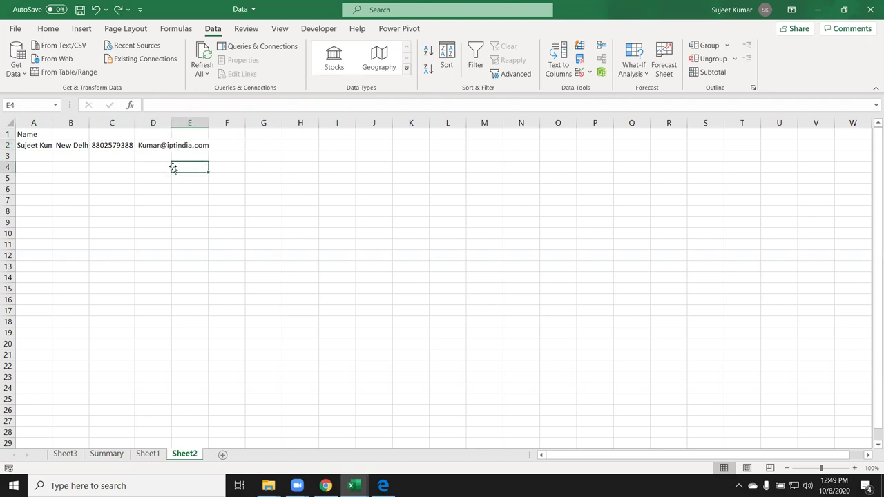
- Enter in I1 four phone numbers separated by a comma, a space and a slash
left_click(111, 177)
left_click(338, 135)
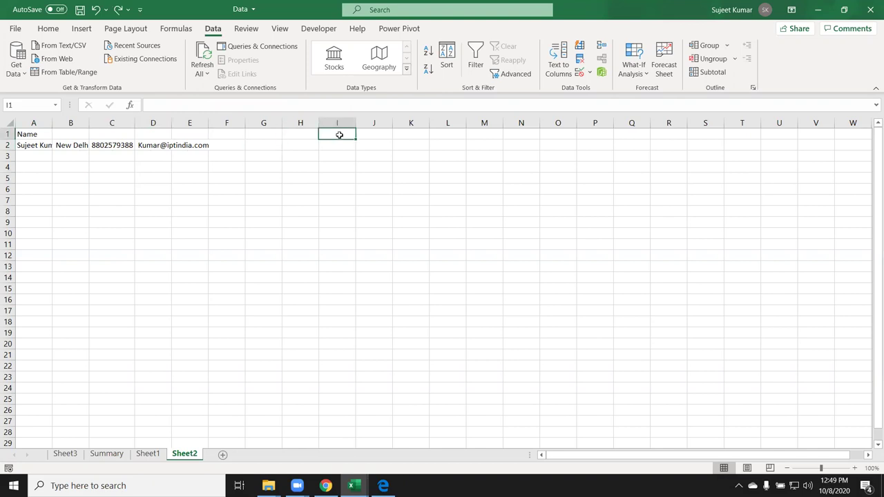
type("852147")
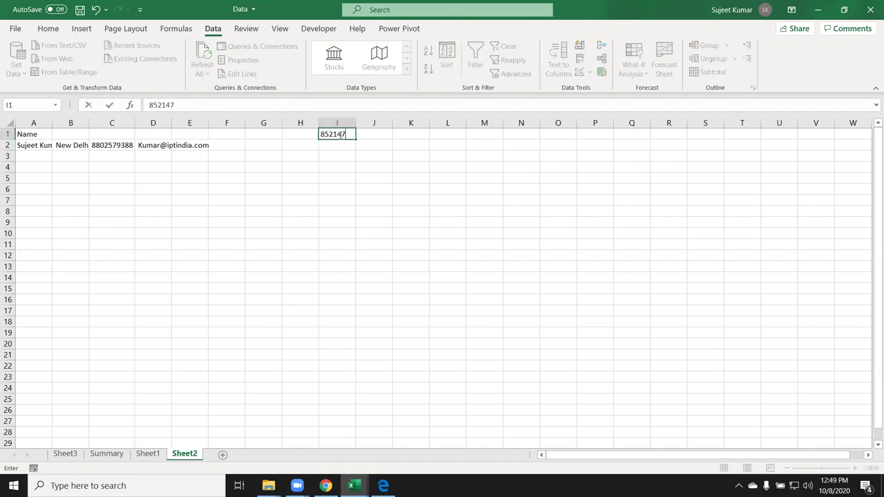
type("4522 ")
type("652214548")
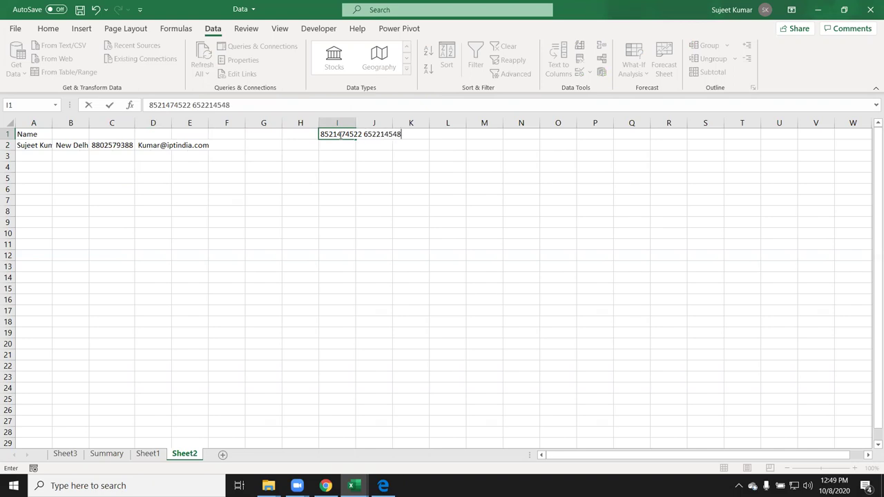
key("Escape")
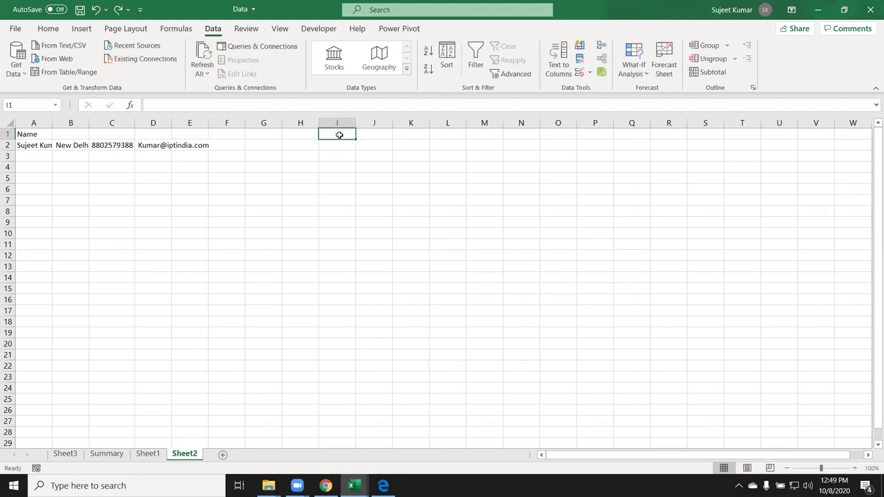
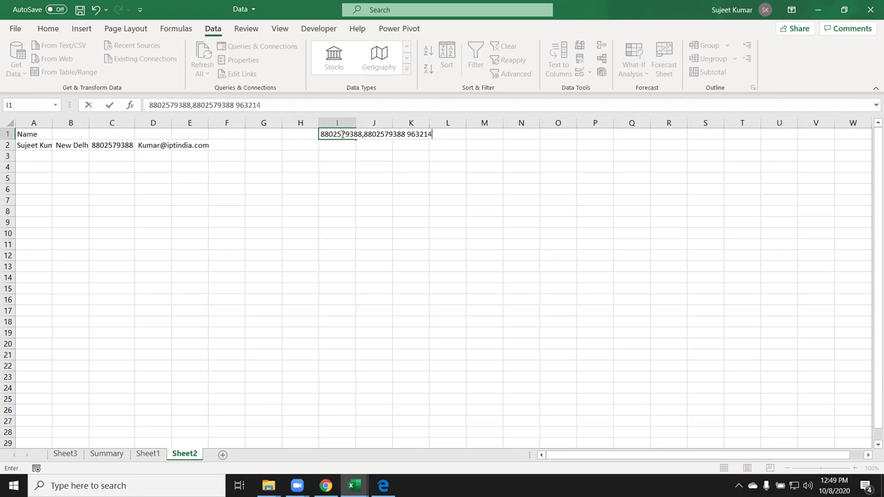
type("698/")
type("8521479632")
key("Return")
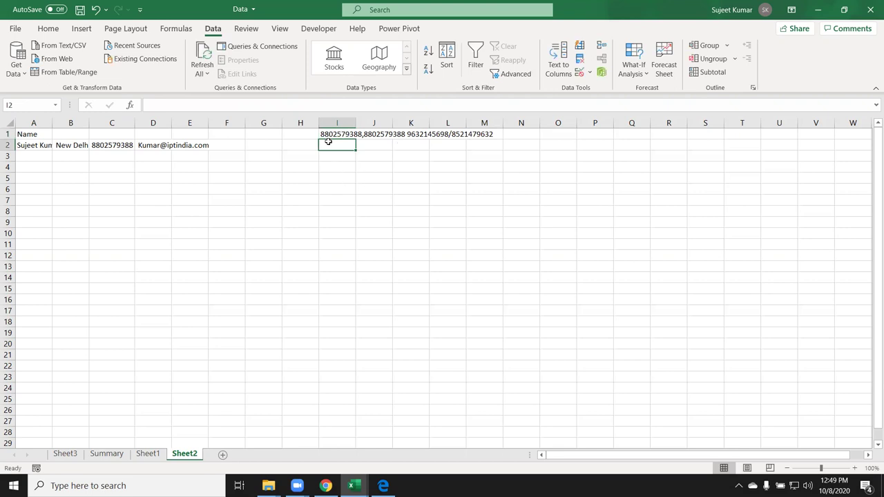
left_click(332, 134)
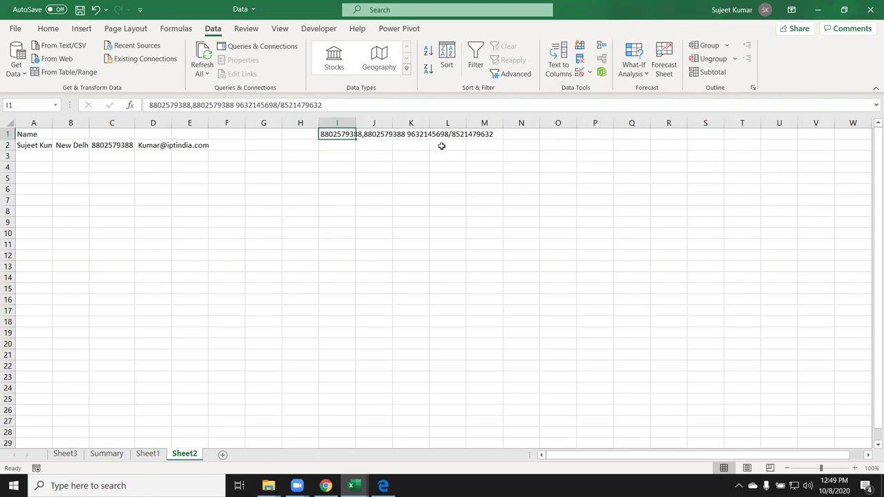
left_click(558, 61)
- Choose Fixed width in the Text to Columns wizard, with the dialog moved clear of the data
left_click(154, 170)
left_click_drag(212, 92, 215, 93)
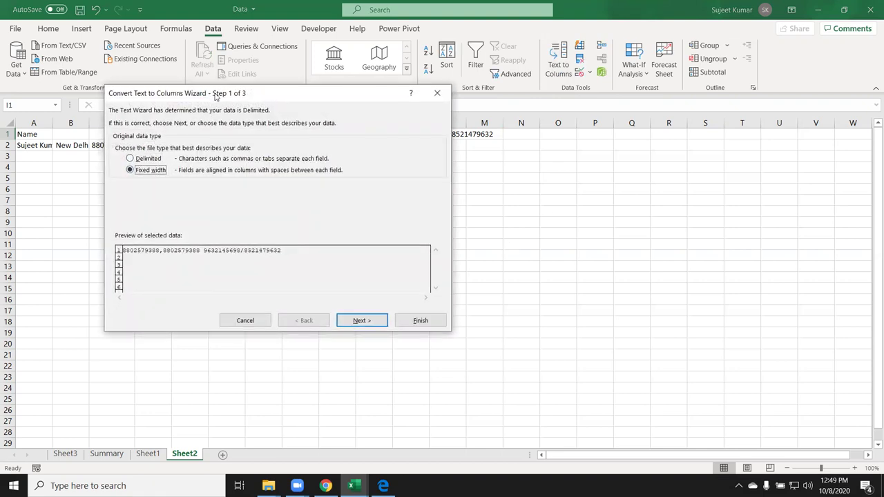
left_click_drag(551, 104, 552, 104)
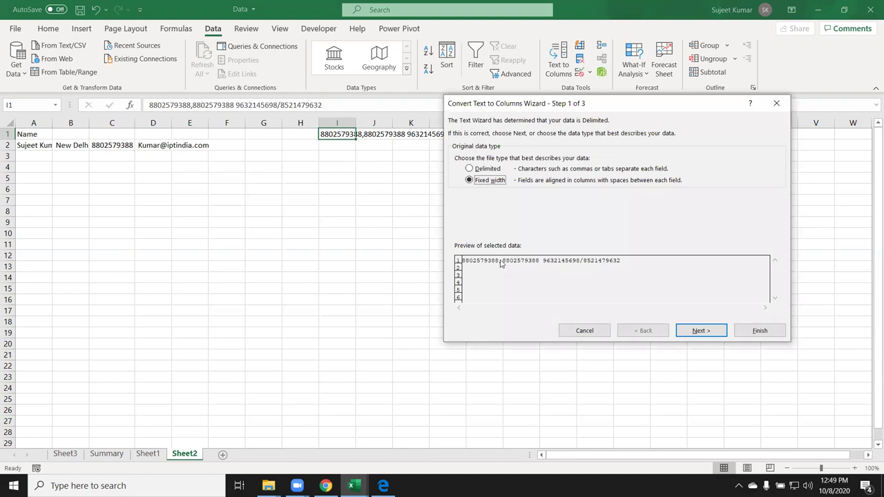
left_click(702, 331)
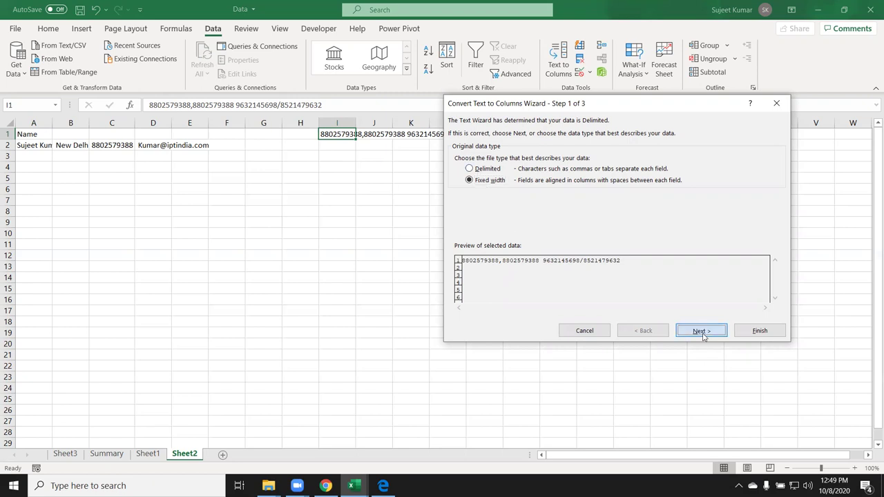
- Place column breaks around the comma, space and slash, then finish splitting I1 across I1:O1
left_click(495, 265)
left_click(492, 265)
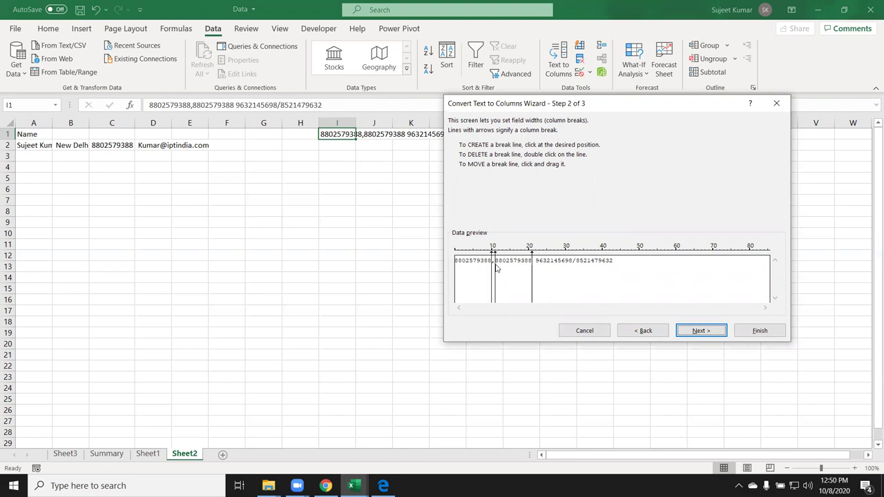
double_click(495, 268)
left_click(573, 266)
left_click(575, 264)
left_click(536, 266)
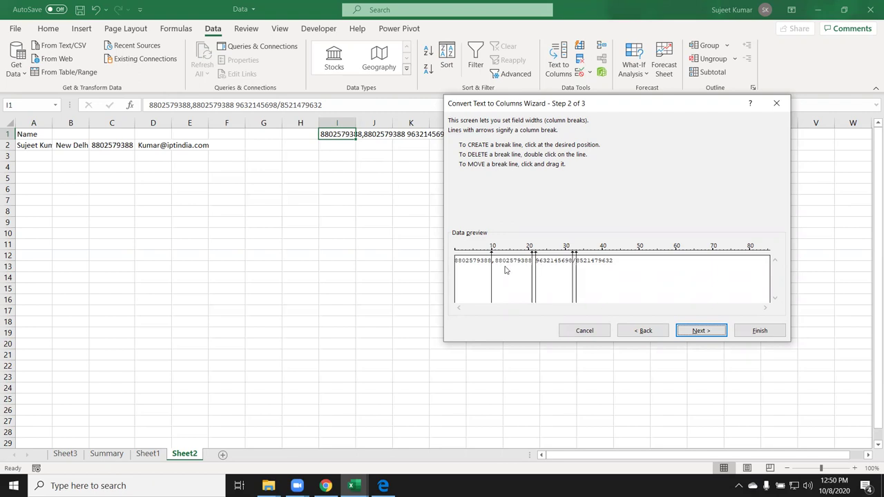
left_click(495, 266)
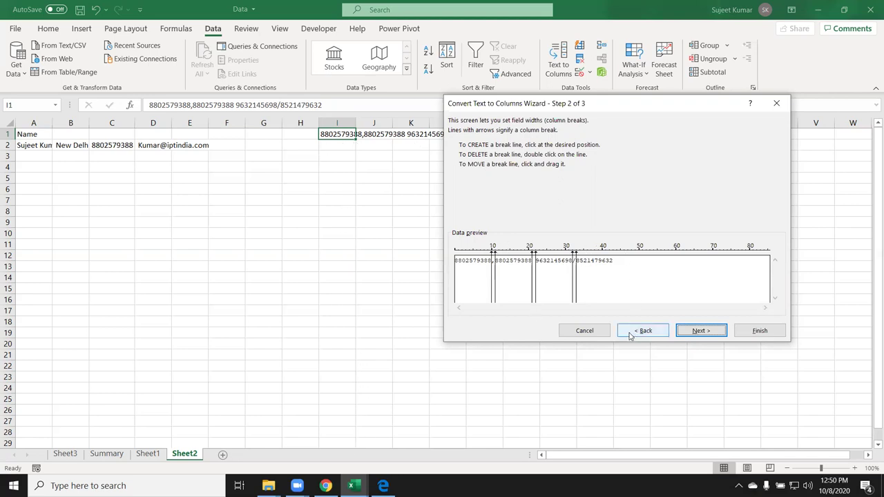
left_click(700, 330)
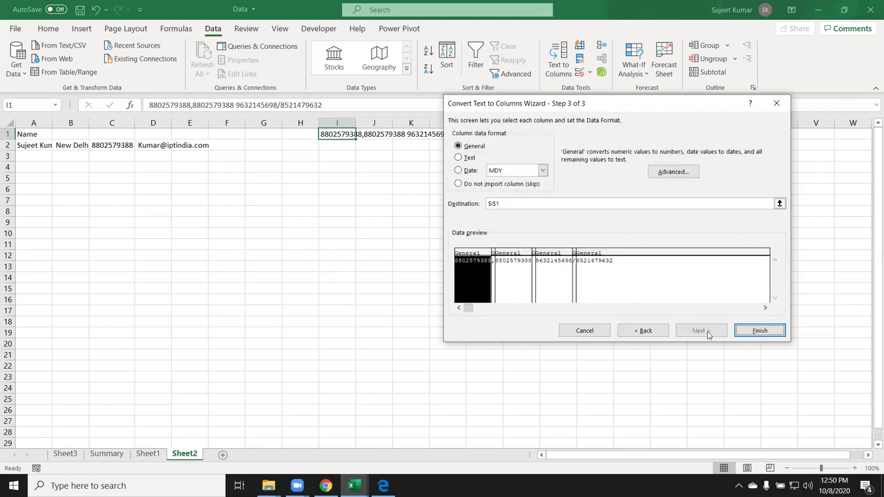
left_click(759, 331)
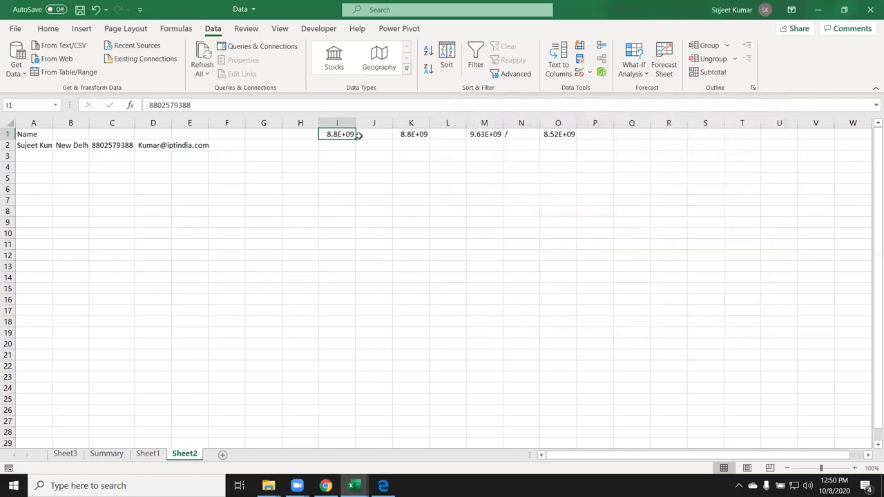
- Autofit columns I, K, M and O and verify the full numbers in I1, K1, M1 and O1
double_click(356, 122)
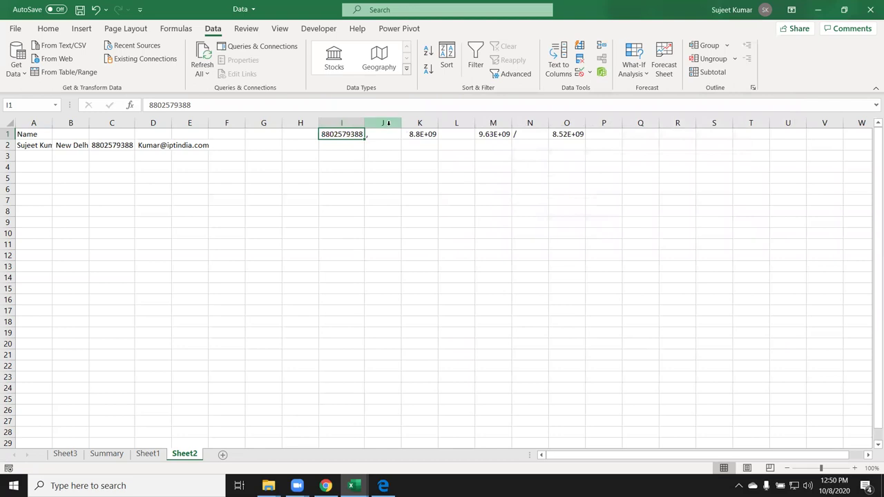
double_click(438, 122)
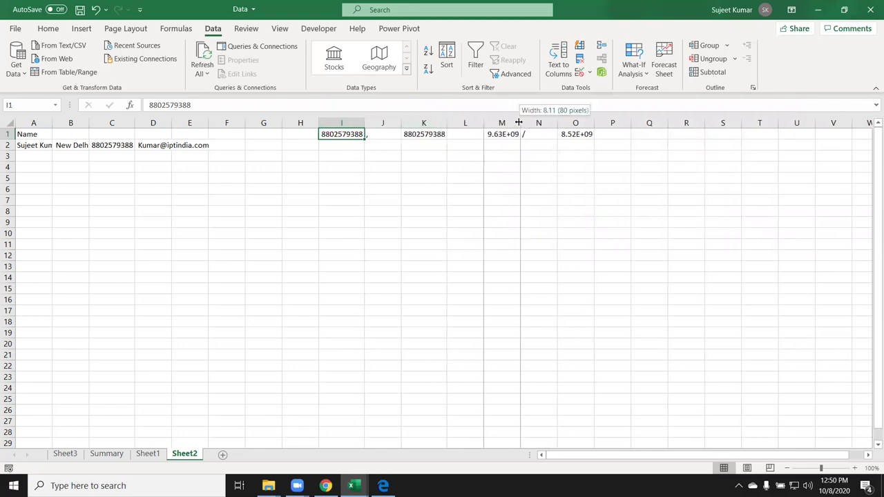
double_click(521, 122)
double_click(602, 122)
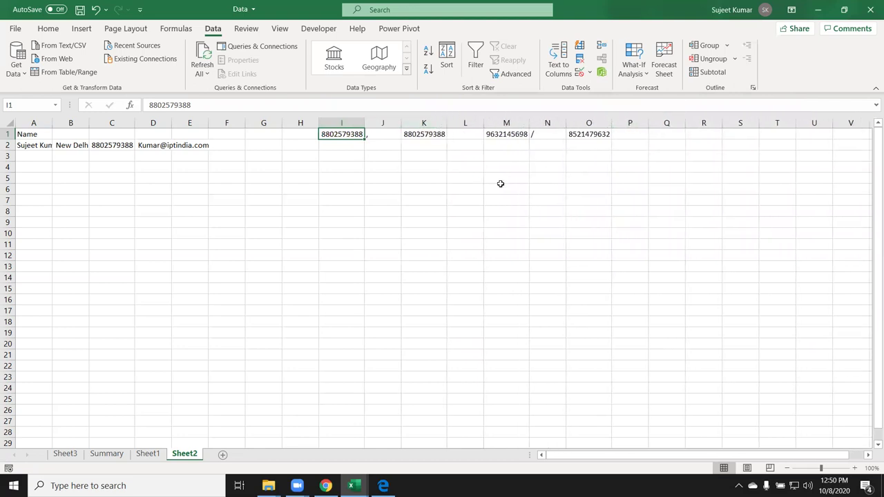
left_click(579, 135)
left_click(514, 133)
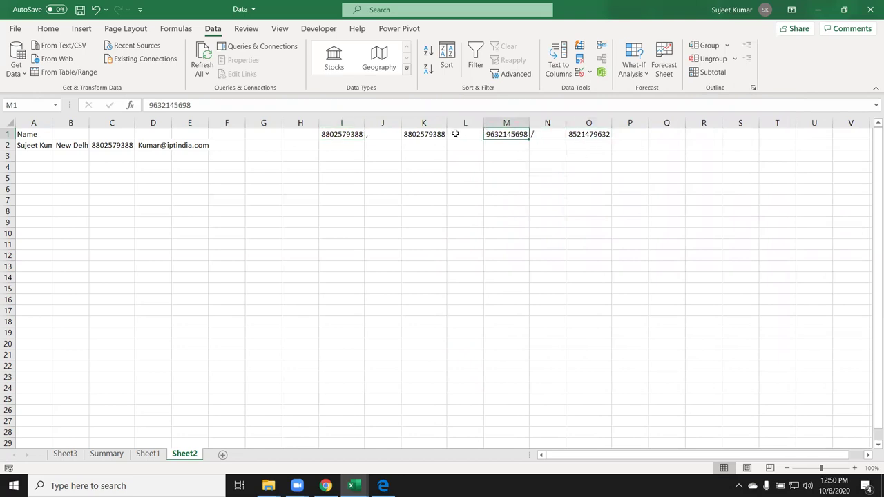
left_click(432, 134)
left_click(360, 134)
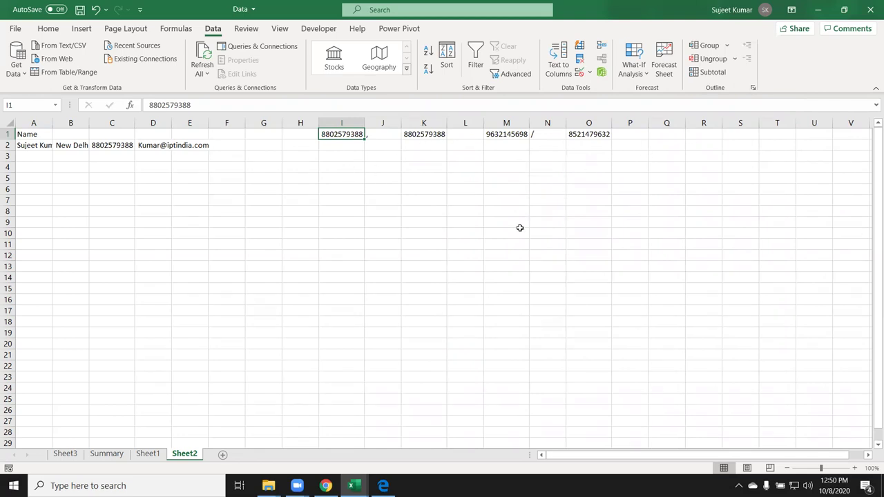
scroll(343, 267, "down", 3)
scroll(219, 413, "up", 3)
- Add Sheet4 and fill A1:A11 with the same number entered as text
left_click(222, 455)
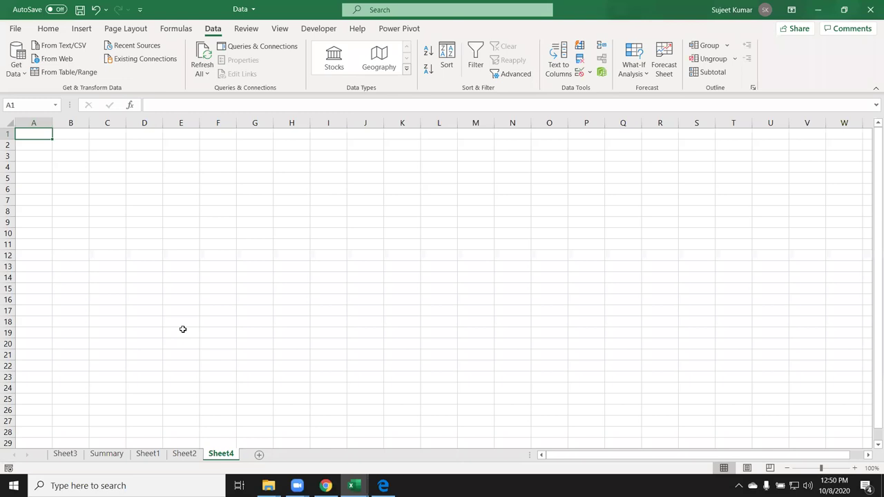
type("'1351465465")
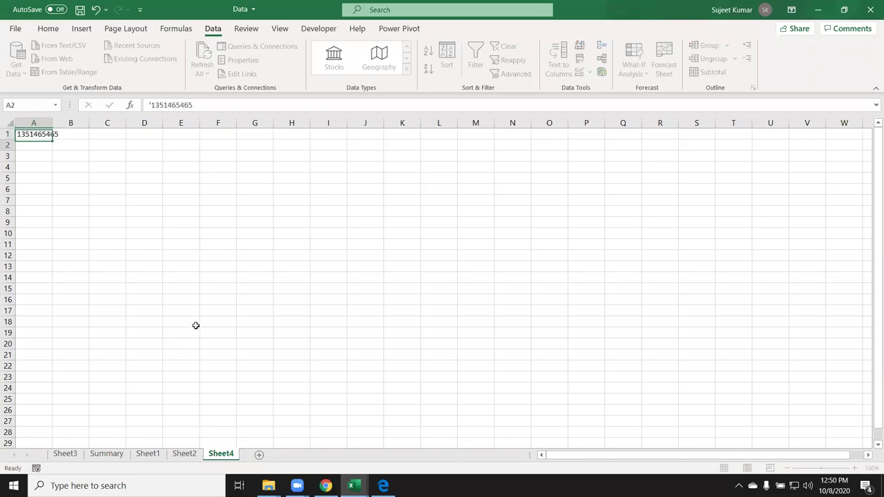
key("Return")
key("Up")
key("shift+Down")
key("shift+Down")
key("shift+Down")
key("shift+Down")
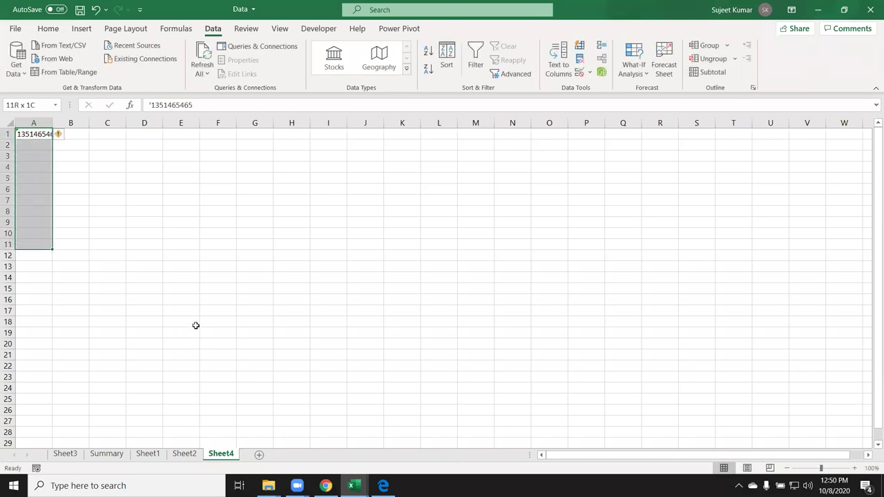
key("ctrl+d")
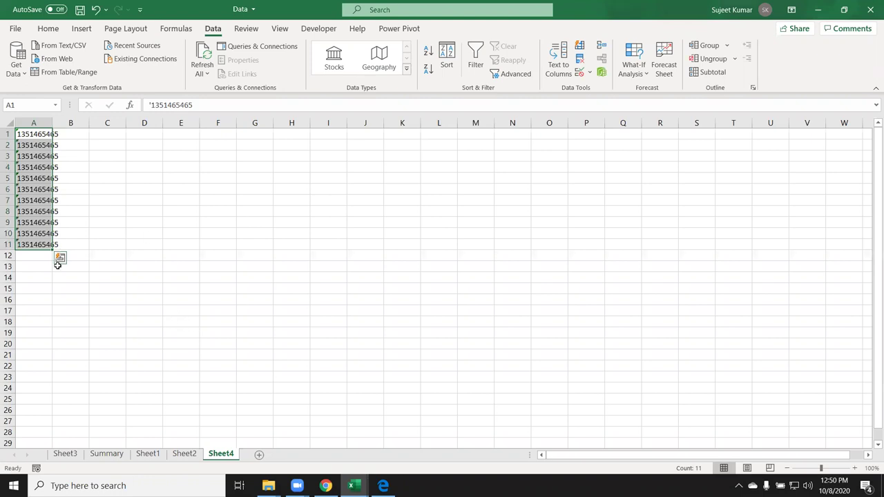
left_click(107, 210)
left_click(38, 134)
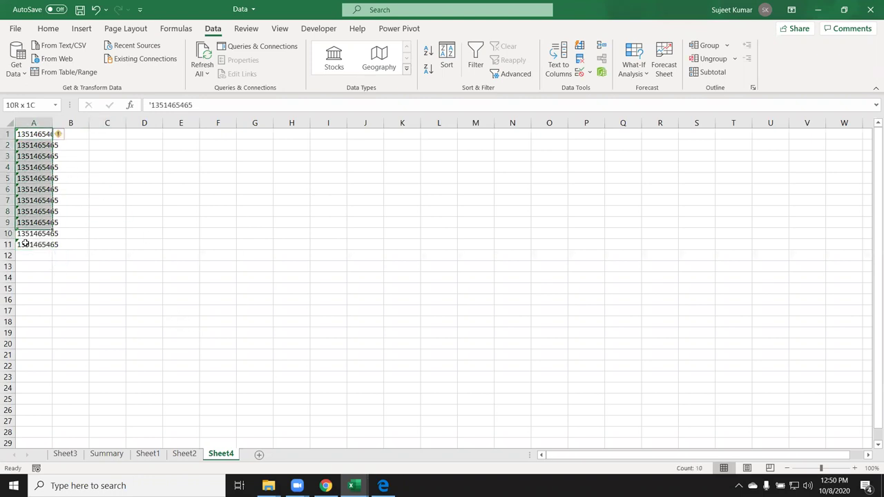
left_click_drag(38, 134, 35, 245)
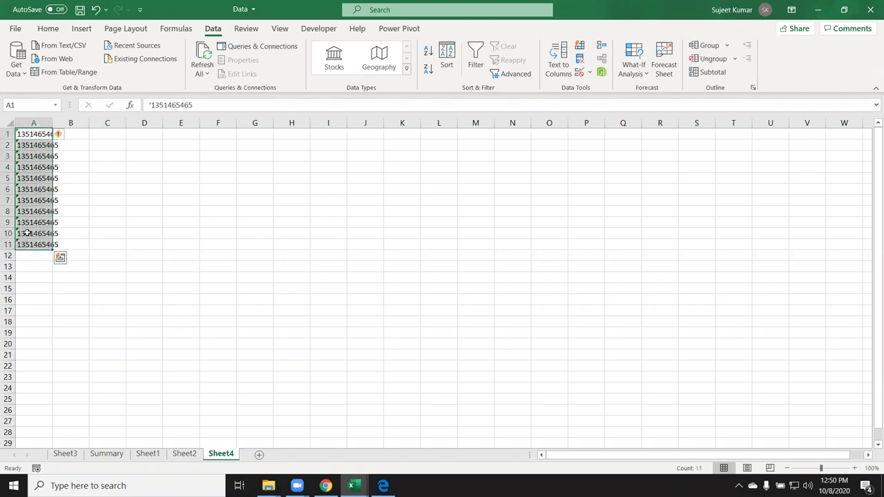
- Ignore the number-stored-as-text error on A1:A11 and widen column A
left_click(61, 134)
left_click(117, 199)
left_click(184, 454)
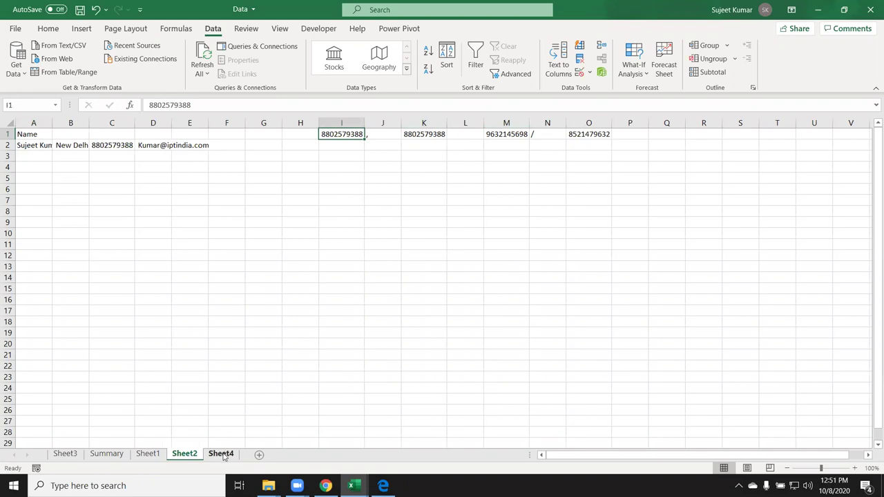
left_click(223, 456)
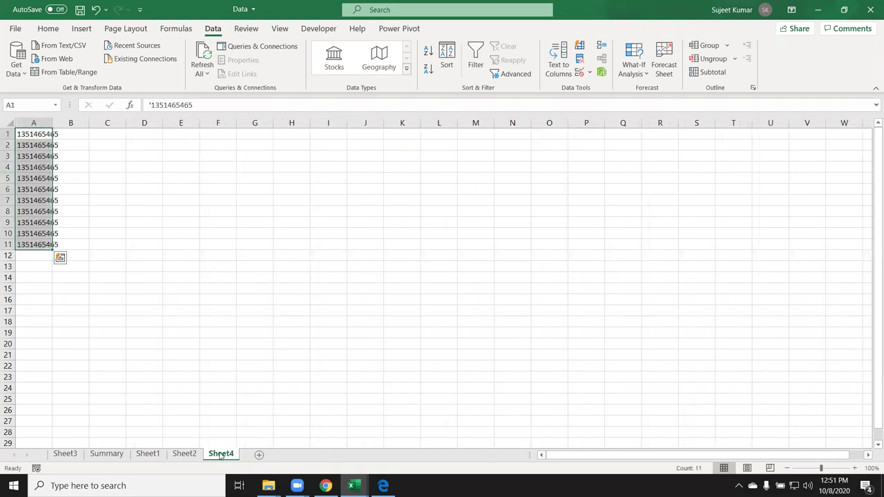
left_click(93, 200)
double_click(53, 122)
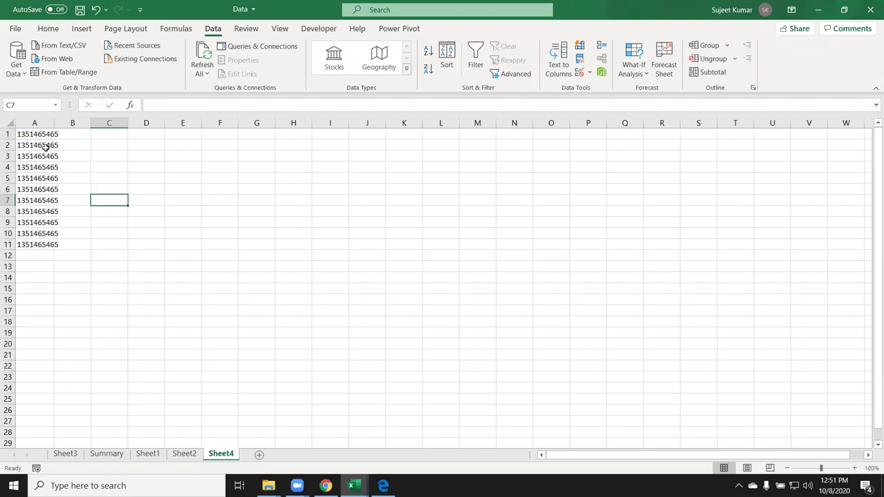
left_click_drag(54, 125, 71, 125)
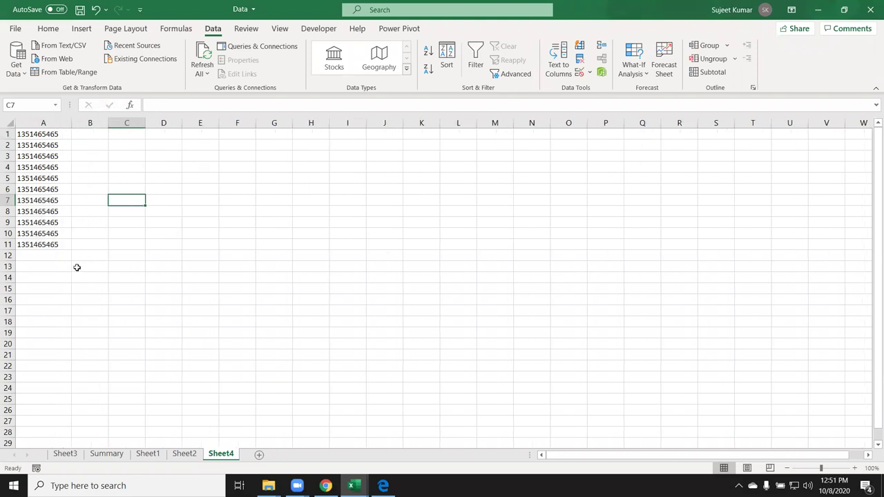
left_click_drag(53, 244, 48, 134)
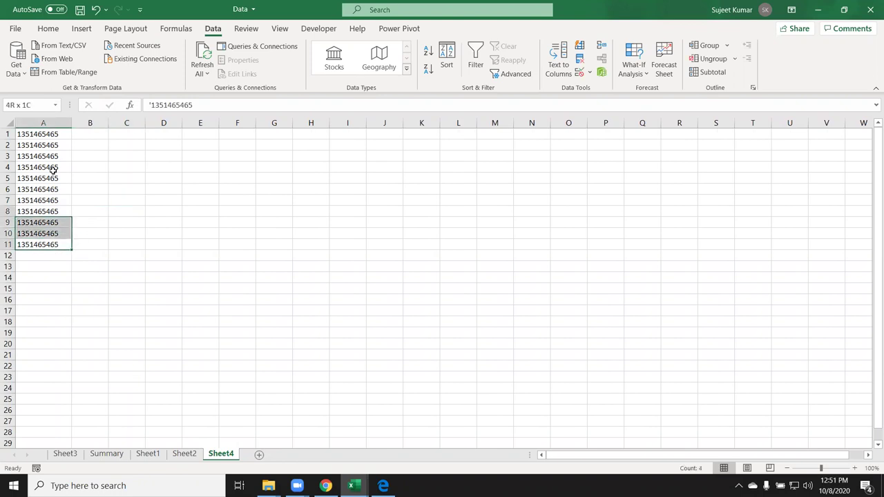
left_click(558, 60)
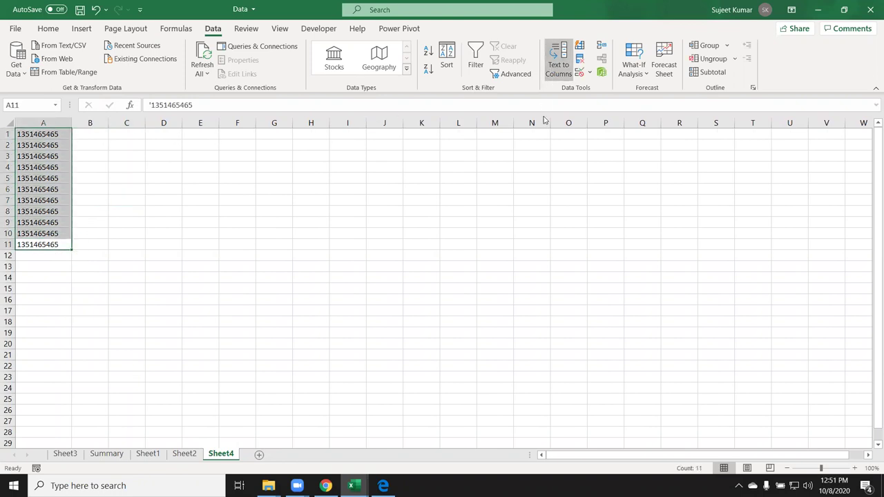
left_click(759, 331)
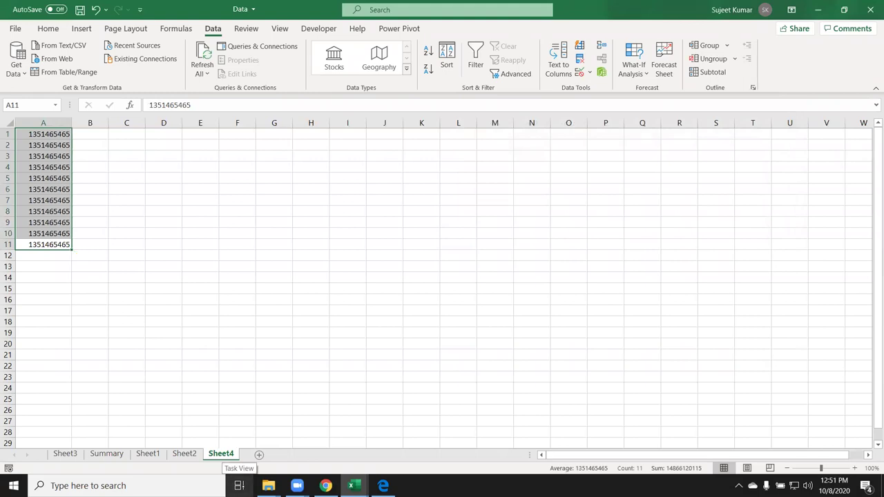
key("ctrl+z")
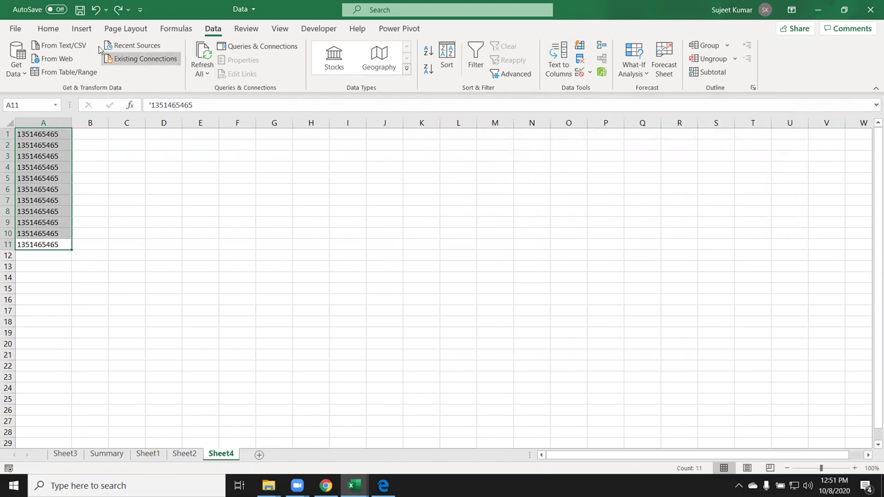
left_click(48, 29)
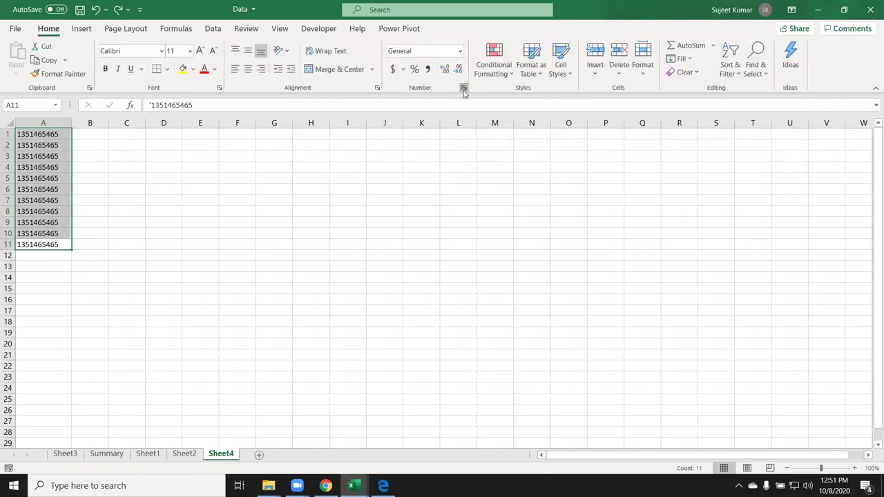
key("ctrl+1")
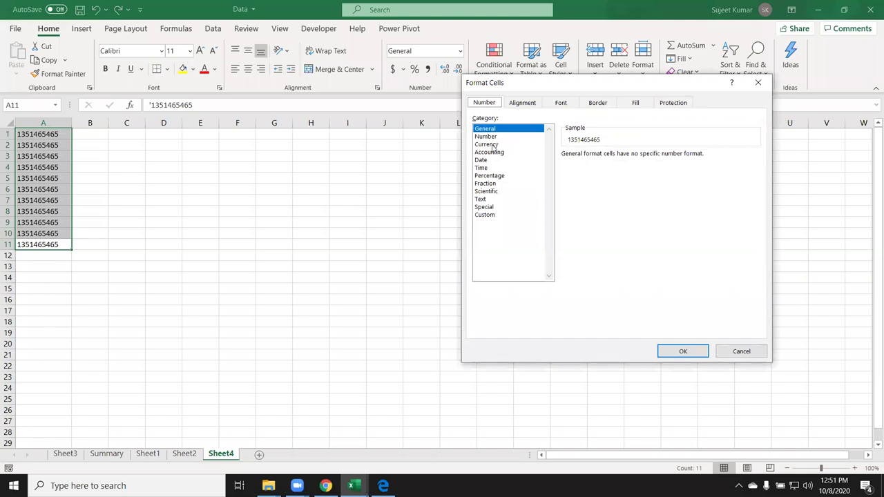
left_click(479, 199)
left_click(487, 129)
left_click(681, 350)
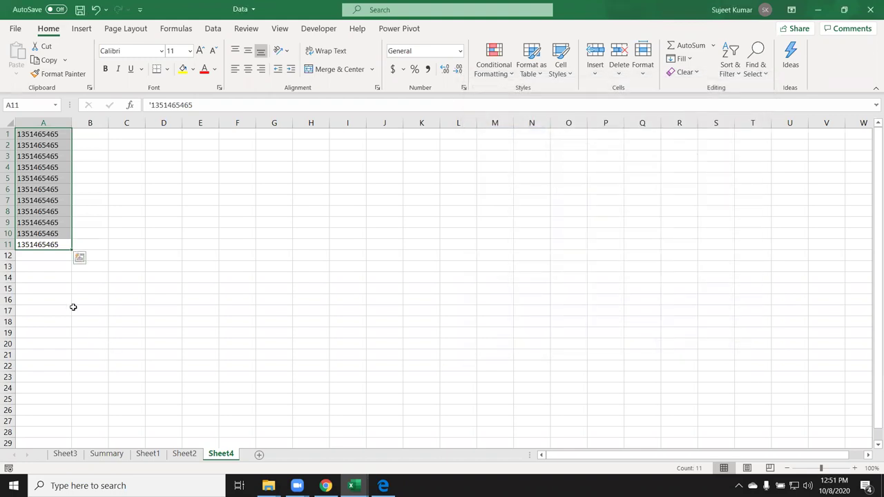
left_click(48, 255)
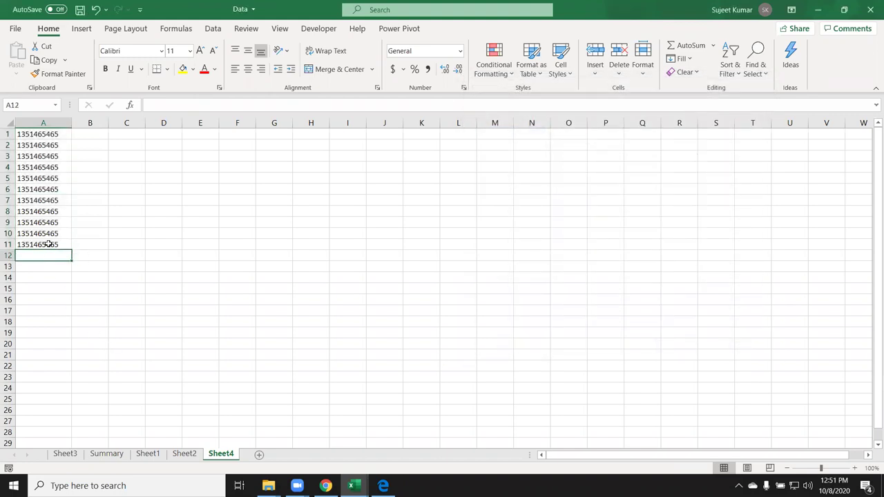
- Reselect A1:A11 and undo an accidental change
left_click_drag(48, 244, 43, 134)
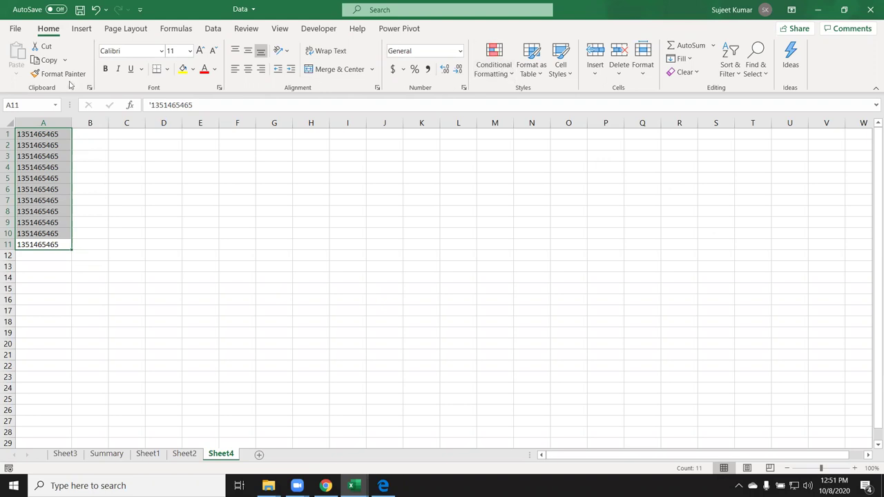
left_click_drag(49, 137, 50, 144)
left_click(58, 144)
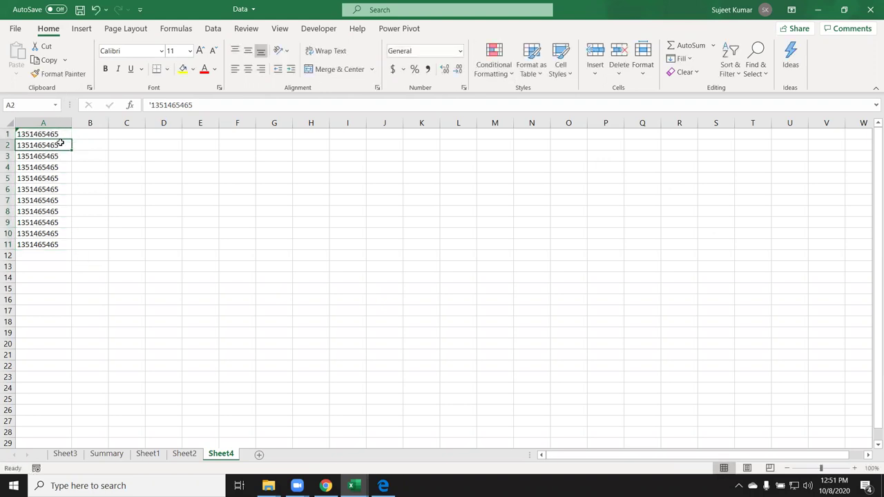
key("ctrl+z")
- Convert the text-stored numbers in A1:A11 to real numbers with Data > Text to Columns
left_click_drag(51, 136, 39, 244)
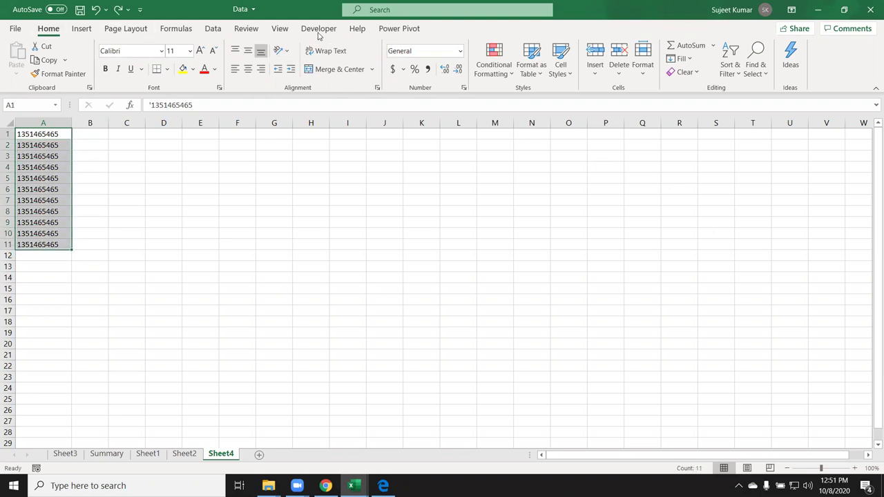
left_click(213, 31)
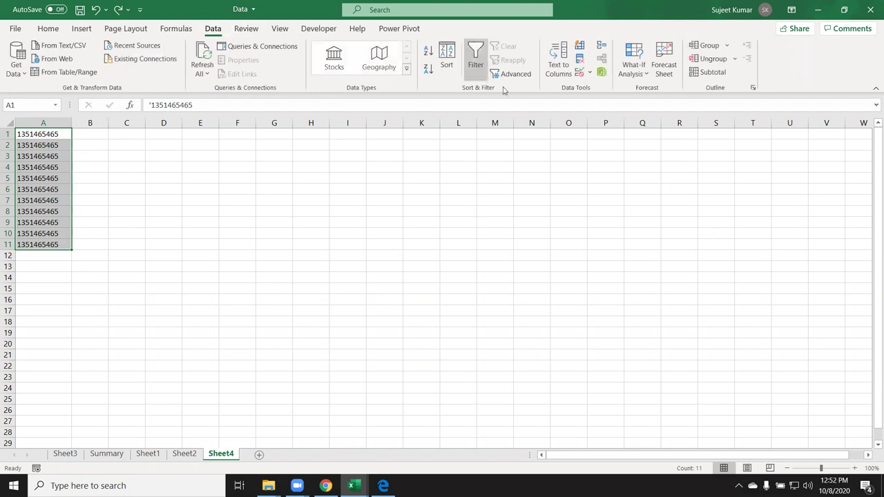
left_click(558, 74)
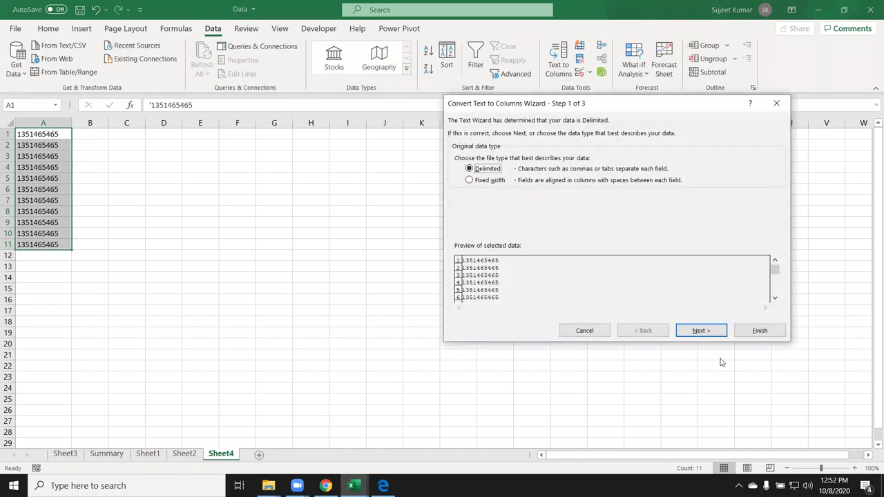
left_click(758, 332)
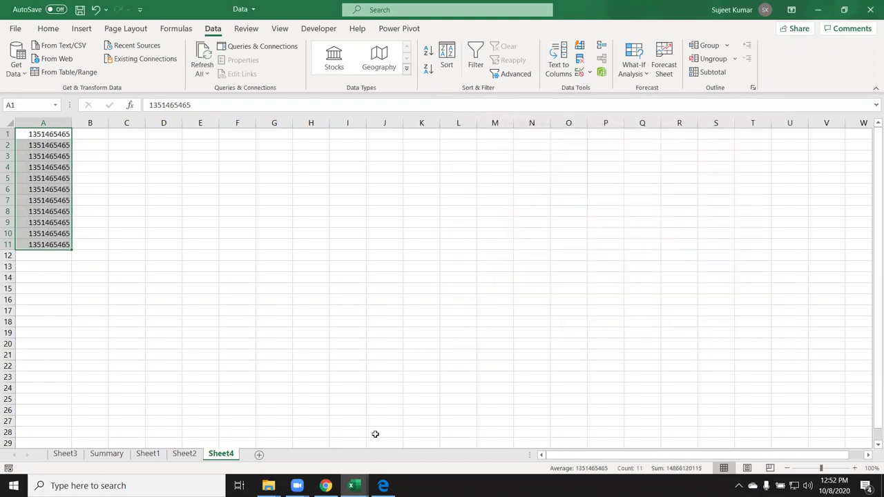
left_click(167, 211)
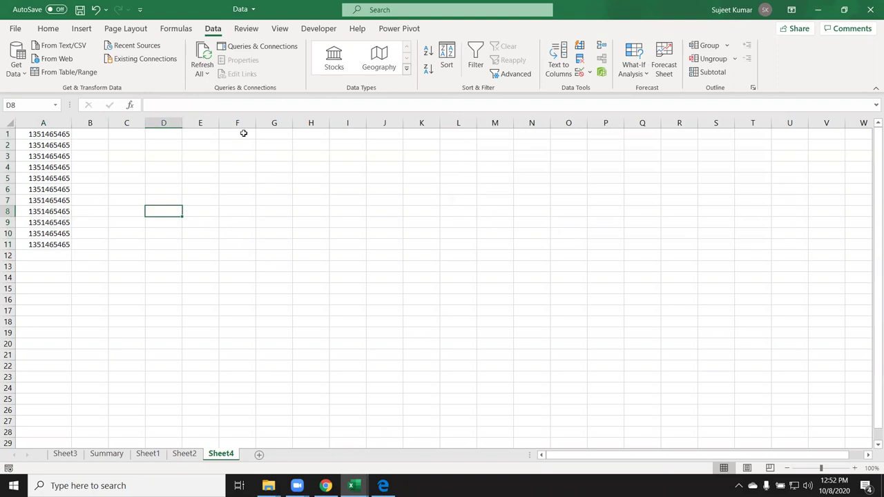
- Widen column F and enter the dotted date 08.10.2020 in F2
left_click_drag(256, 124, 315, 125)
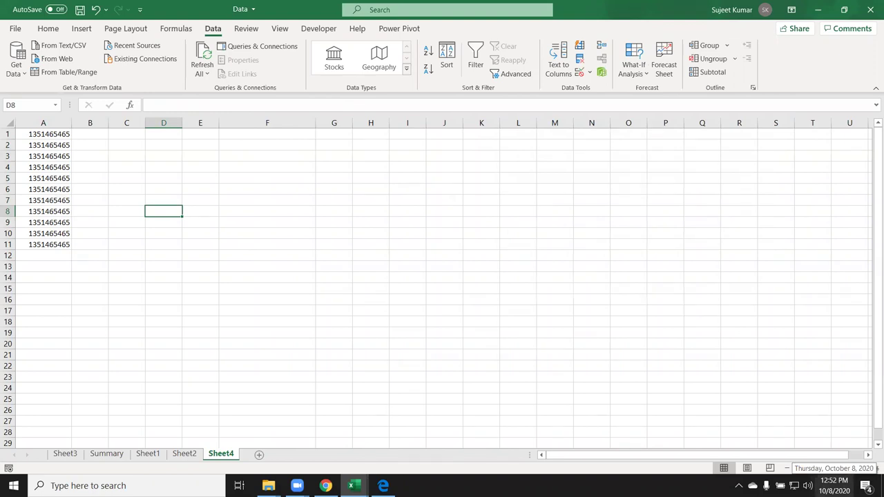
left_click(235, 145)
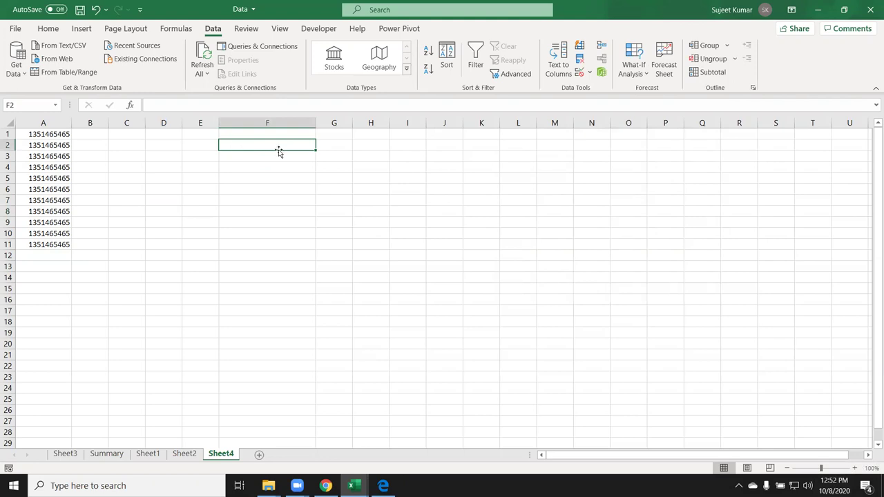
type("10")
type(".08.")
key("BackSpace")
key("BackSpace")
key("BackSpace")
key("BackSpace")
key("BackSpace")
key("BackSpace")
type("08.10.2020")
key("Return")
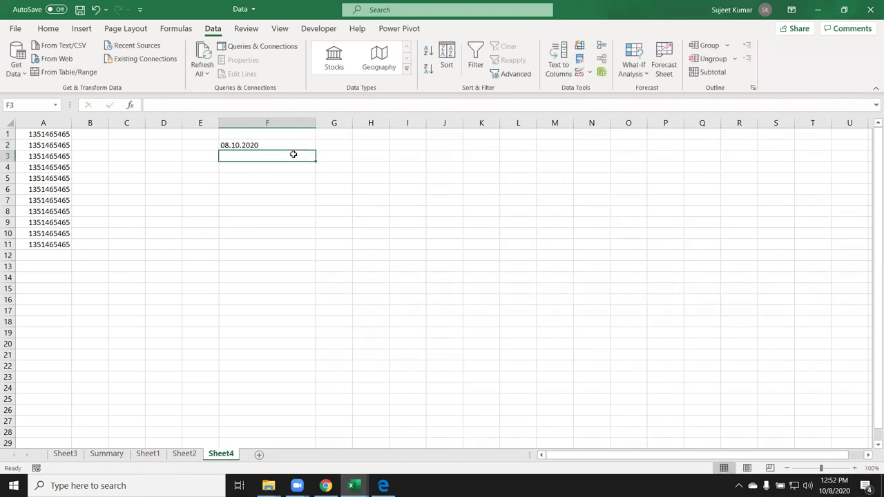
- Enter 10.10.2020 in F3 and F4, then select the dates in F2:F4
type("10.10.2020")
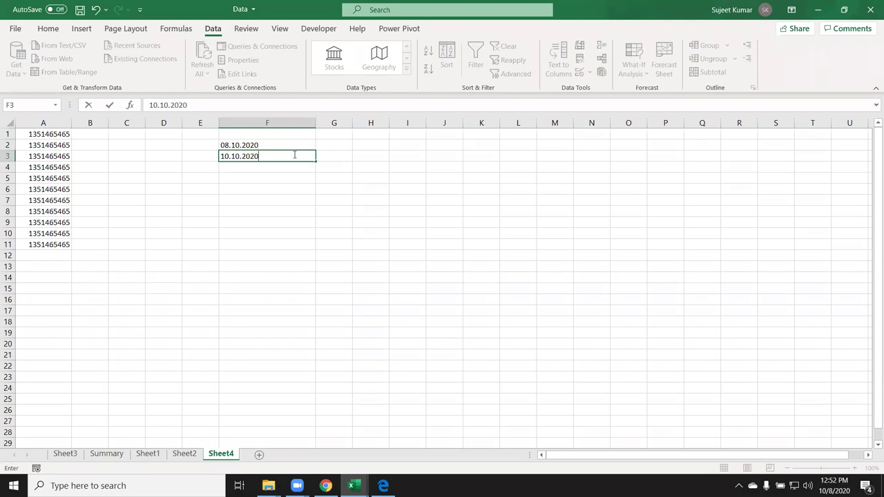
key("Return")
type("10.")
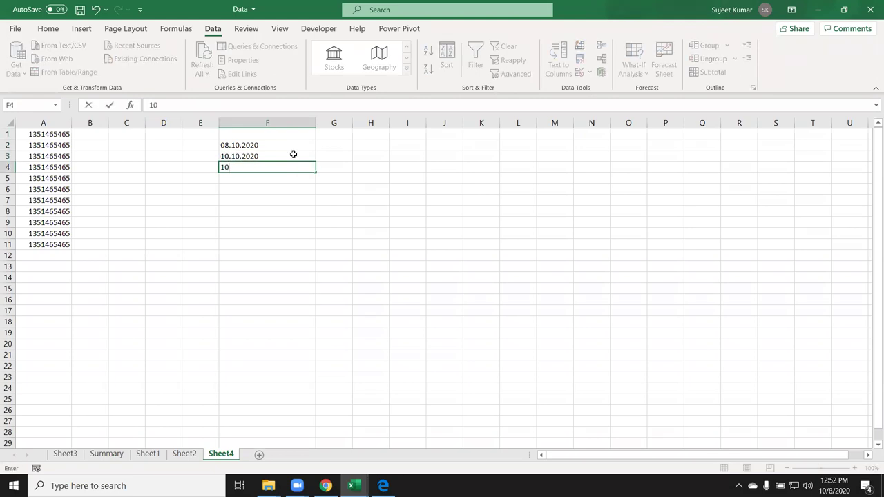
type("10.202")
type("0")
key("Return")
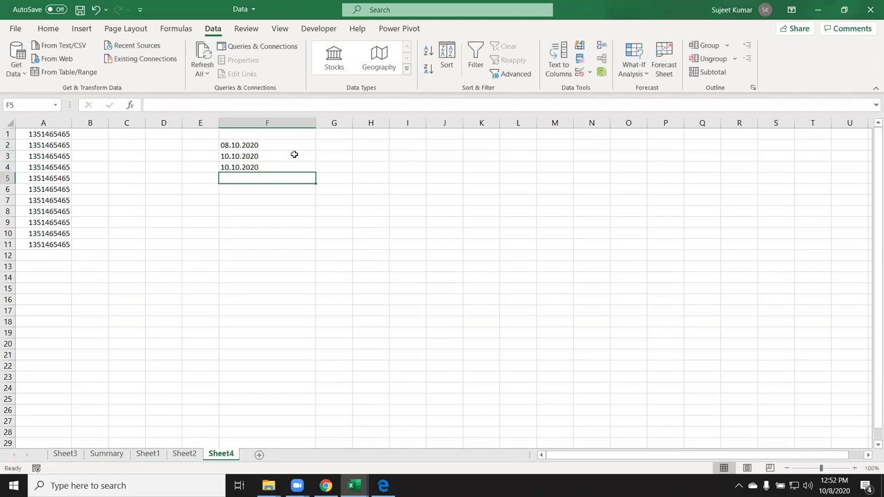
left_click_drag(290, 146, 290, 167)
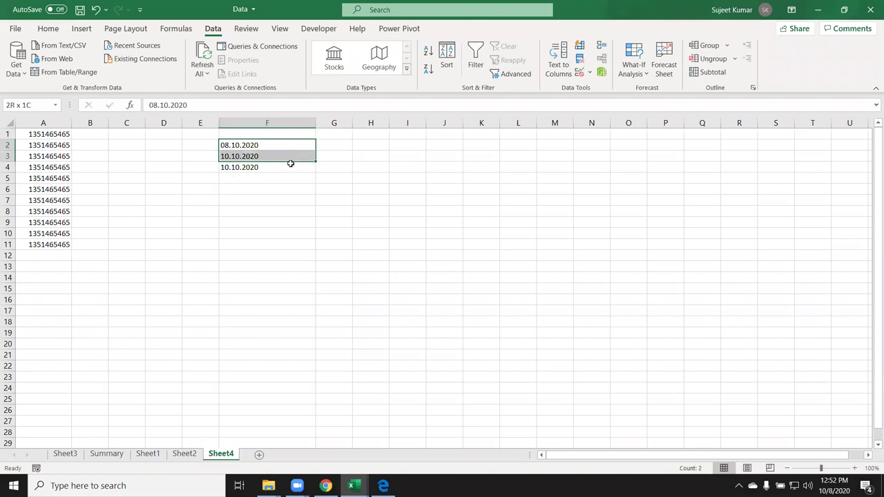
- Run Text to Columns on F2:F4 with the DMY date column format
left_click(558, 61)
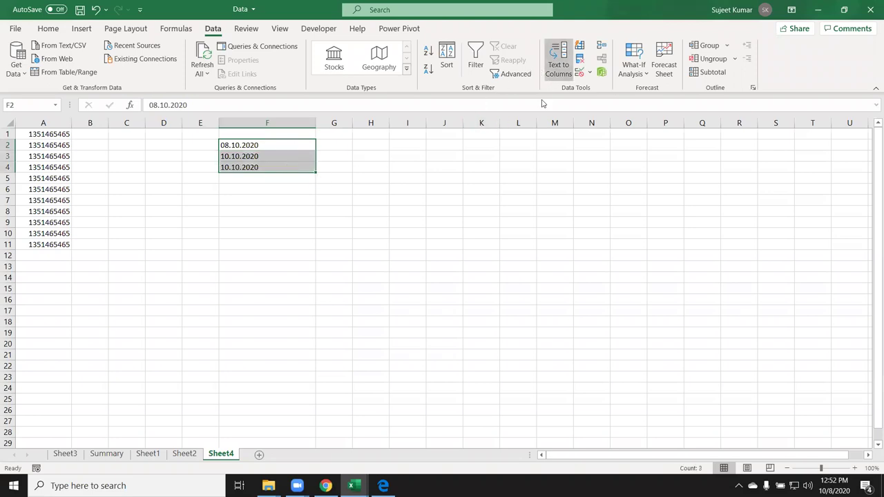
left_click(703, 332)
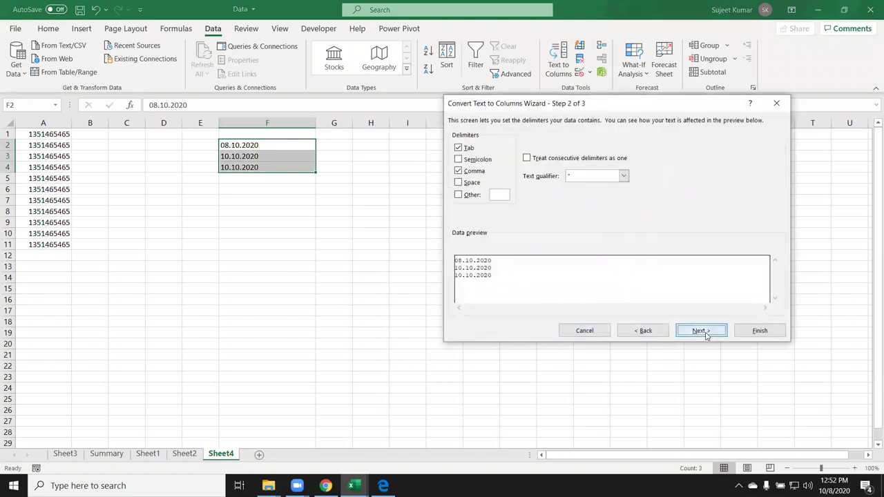
left_click(703, 331)
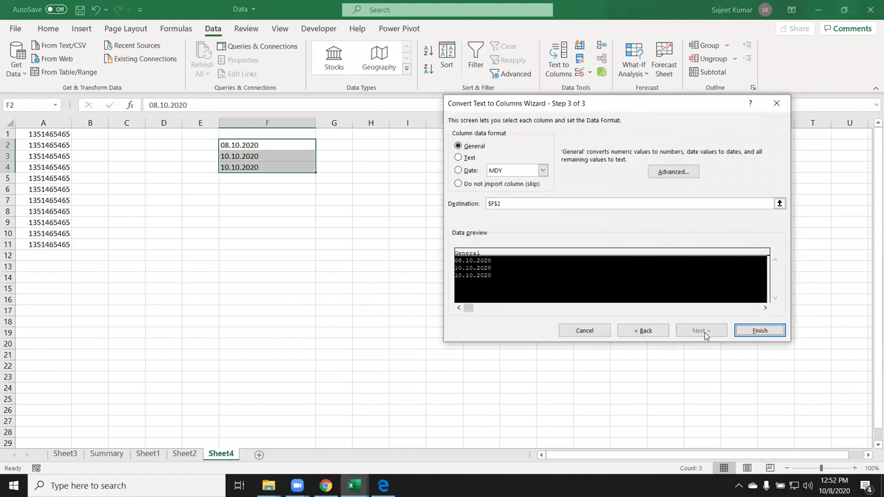
left_click(501, 173)
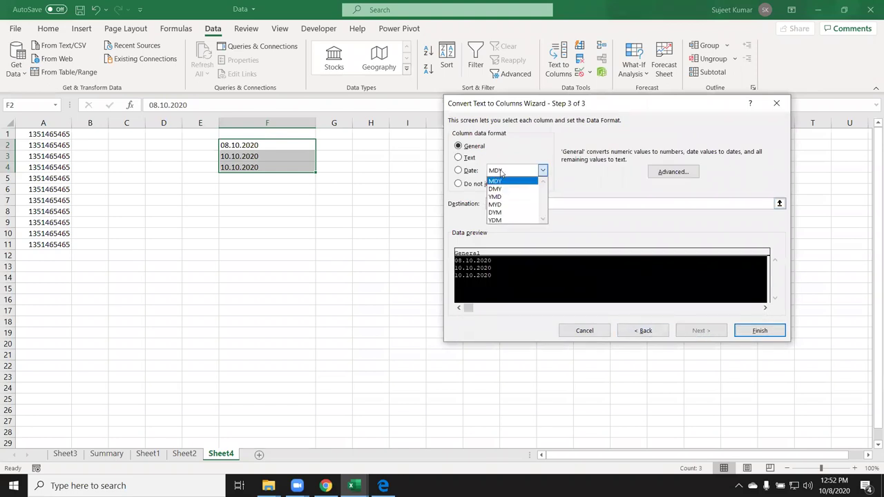
left_click(500, 189)
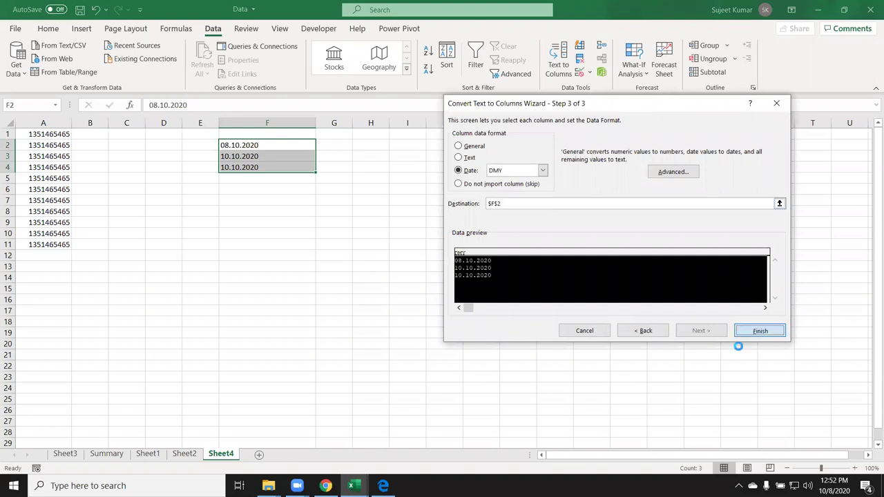
left_click(760, 330)
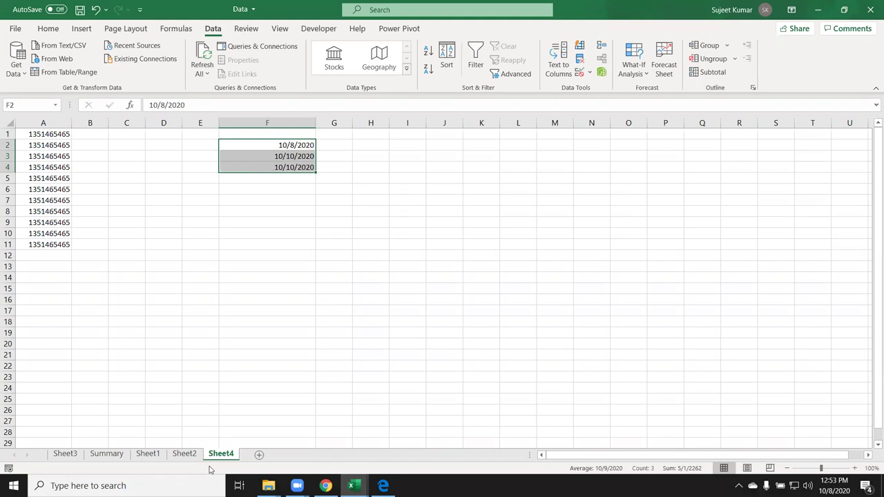
- Enter 20201008 in I2 and fill it down through I7 with Ctrl+D
left_click(418, 147)
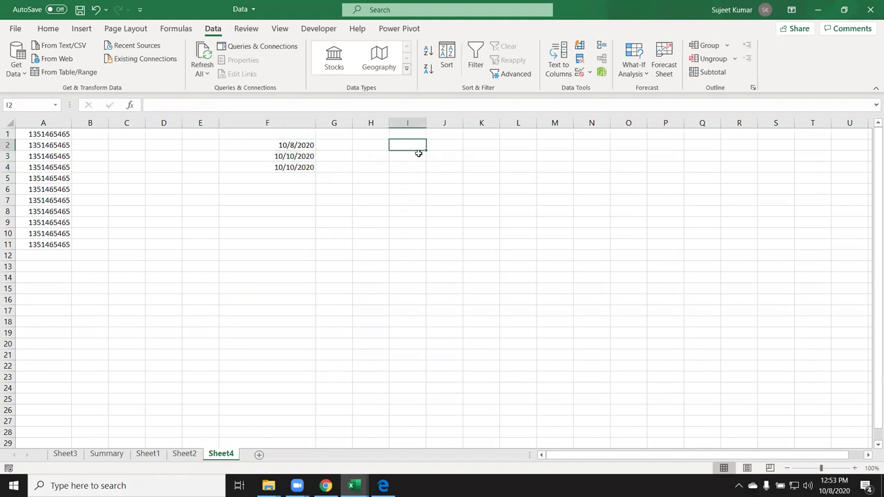
type("2020")
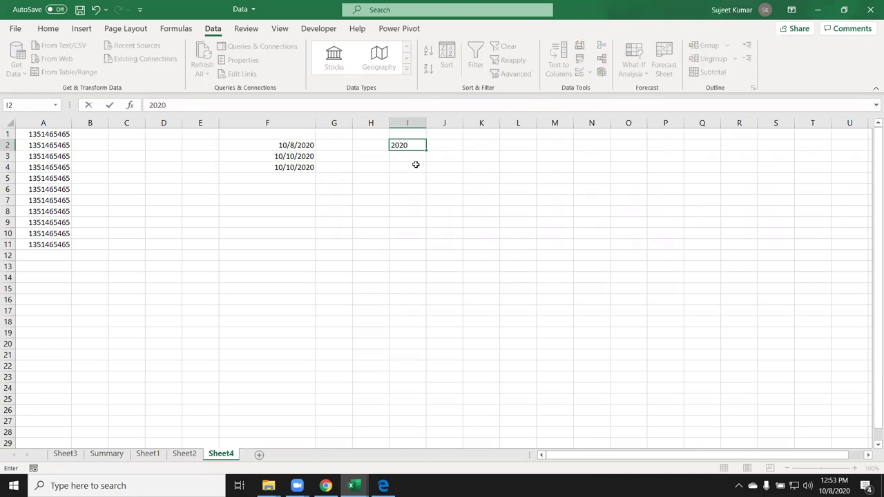
type("1008")
key("Return")
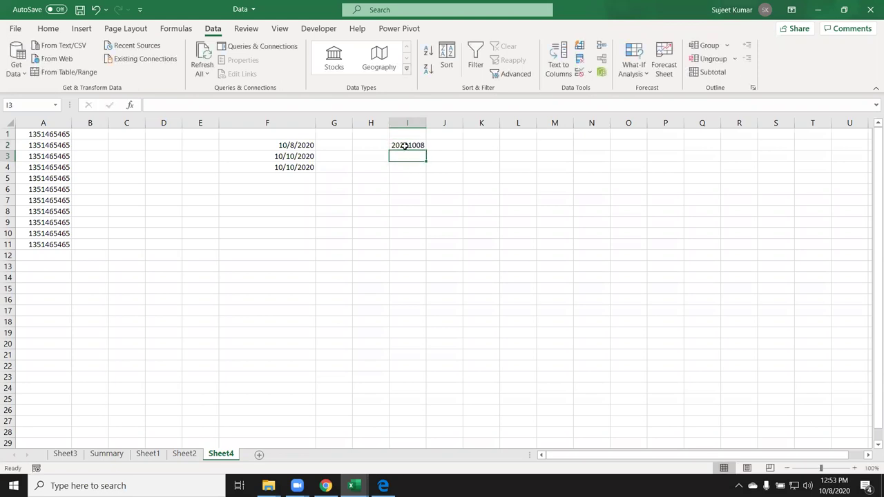
left_click_drag(407, 146, 400, 201)
key("ctrl+d")
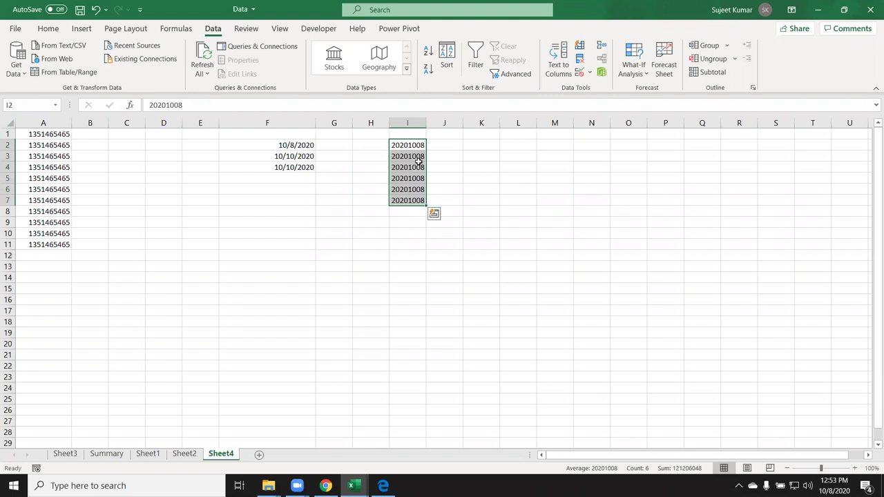
- Convert I2:I7 to YMD dates via Text to Columns and autofit column I
left_click(560, 66)
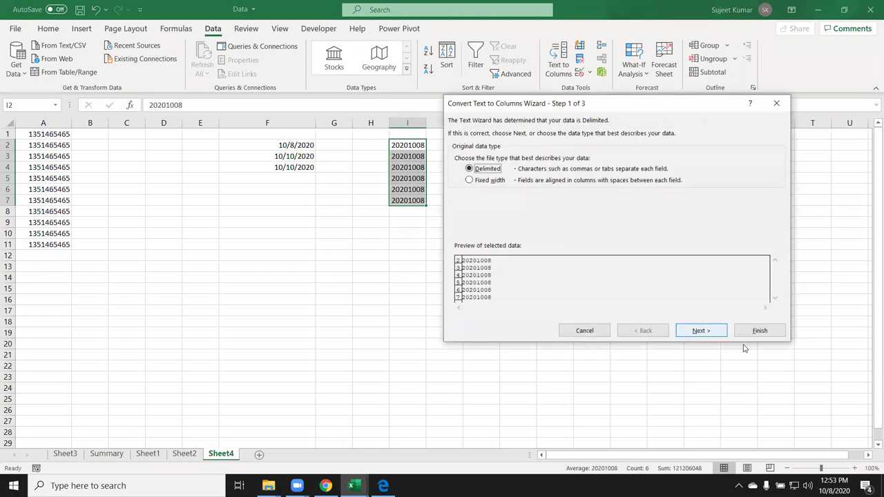
left_click(712, 334)
left_click(710, 333)
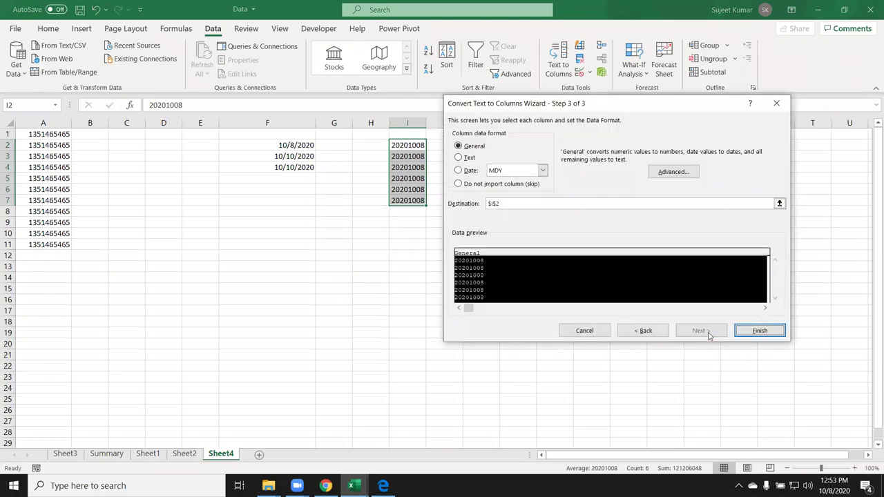
left_click(458, 170)
left_click(507, 171)
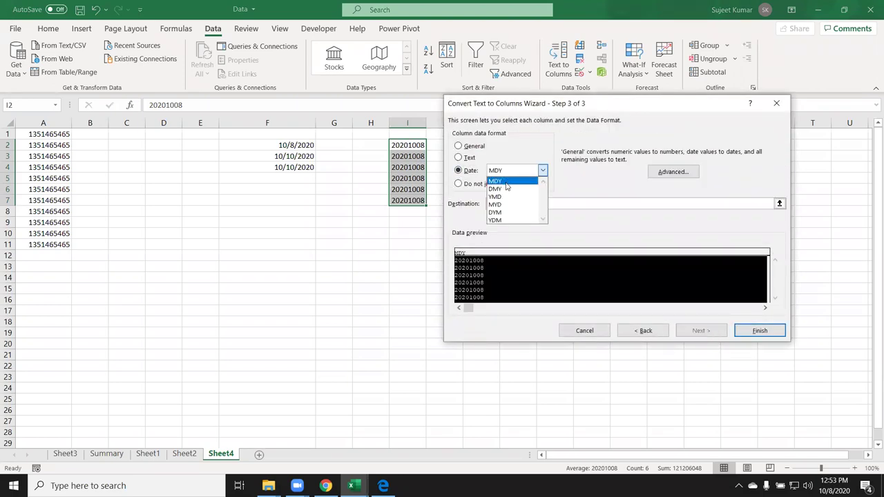
left_click(508, 196)
left_click(754, 329)
double_click(425, 123)
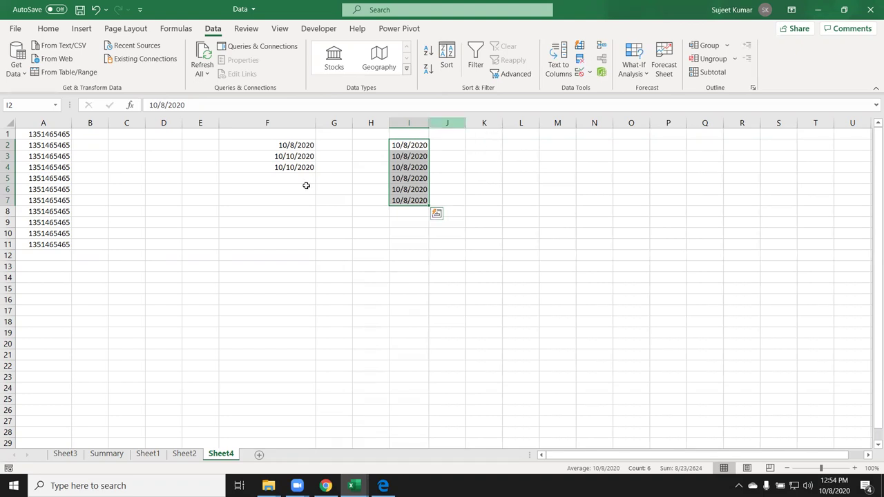
- Select the numbers in column A's list, then deselect them
left_click(45, 243)
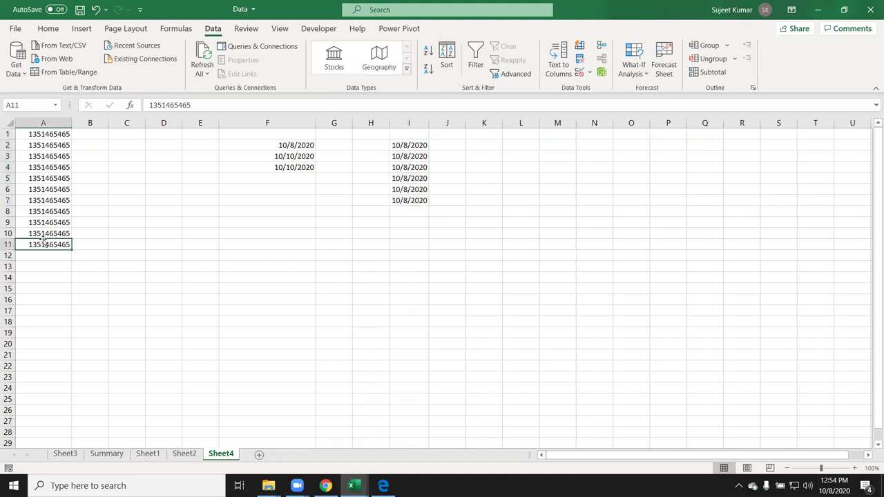
left_click_drag(46, 243, 42, 134)
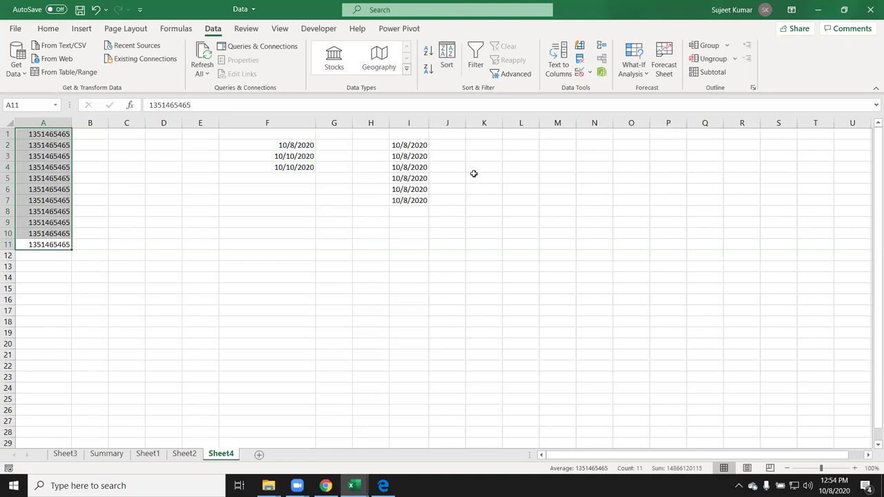
left_click_drag(405, 200, 383, 145)
left_click(334, 292)
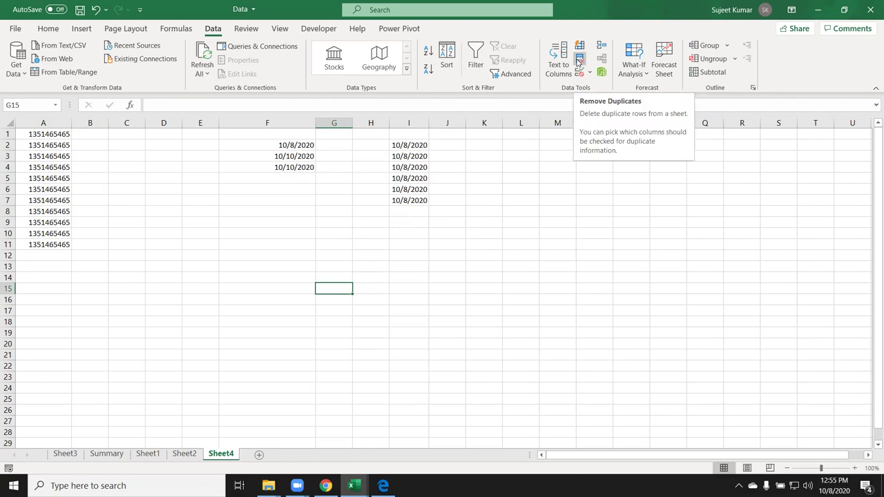
left_click(531, 177)
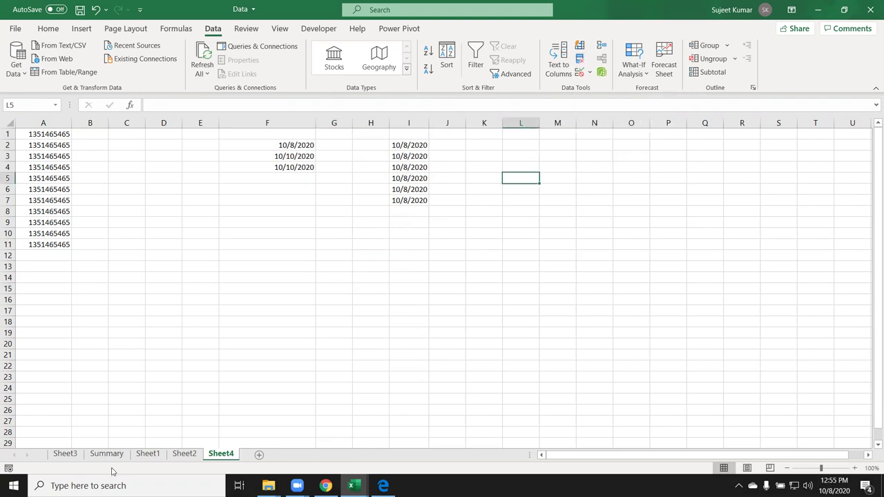
- Copy Sheet1's Name column into column A of a new sheet
left_click(107, 454)
left_click(148, 454)
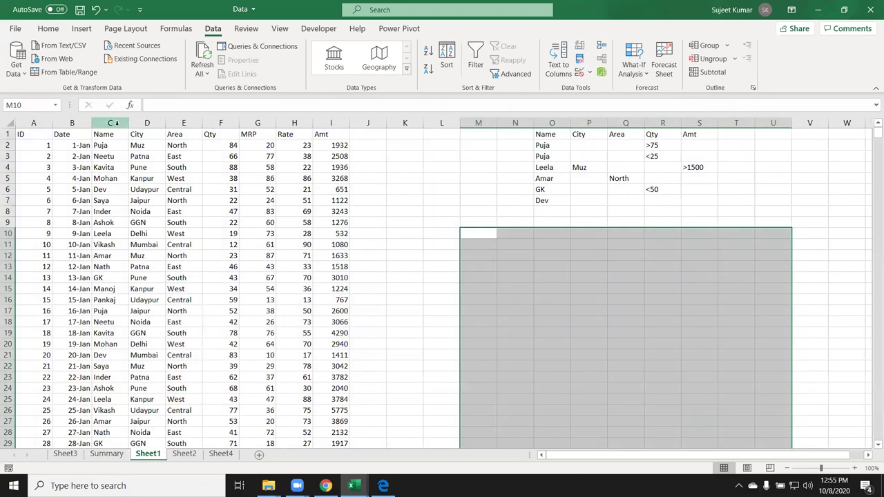
left_click(118, 123)
key("ctrl+c")
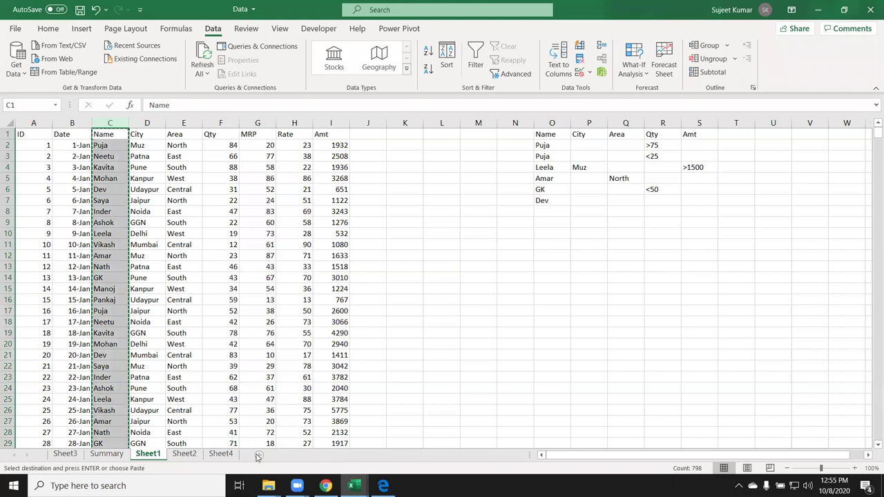
left_click(258, 455)
key("ctrl+v")
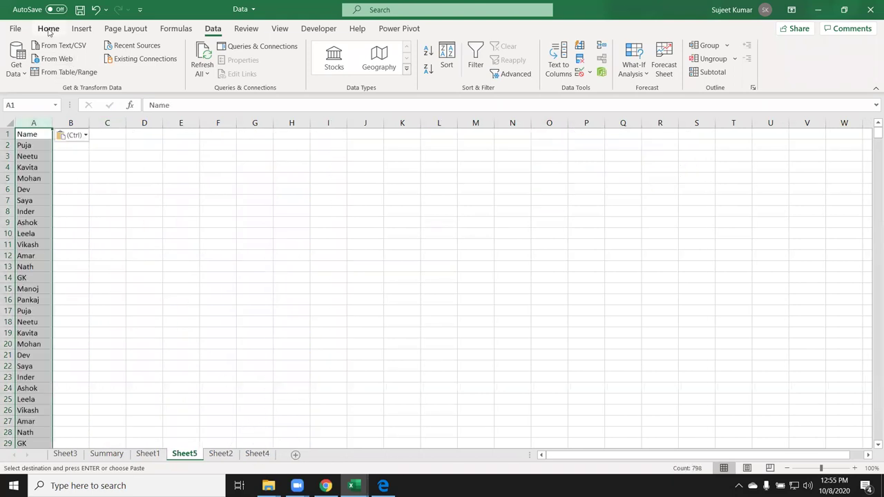
left_click(48, 29)
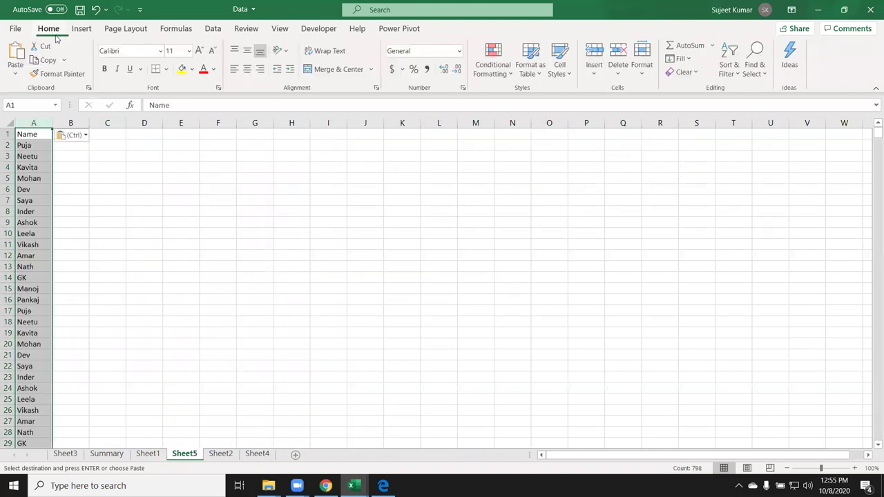
left_click(684, 60)
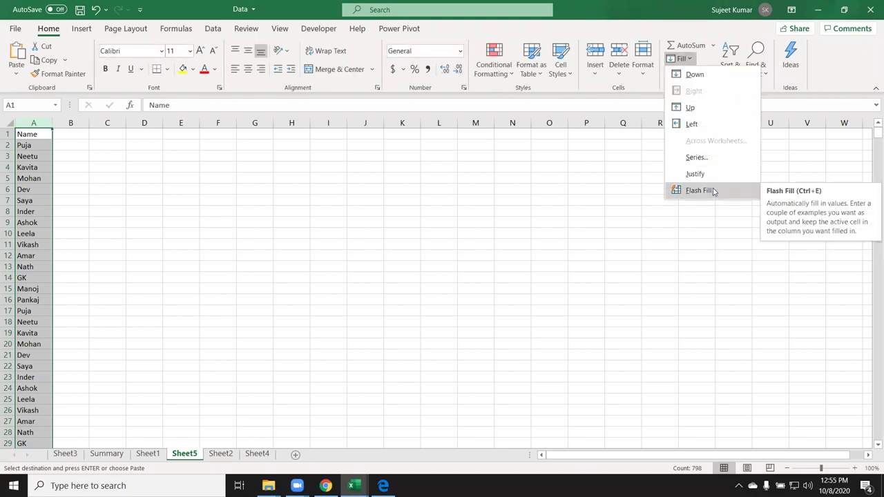
left_click(456, 164)
- Enter a 'NAme' heading and four sample full names in J1:J5
left_click(349, 137)
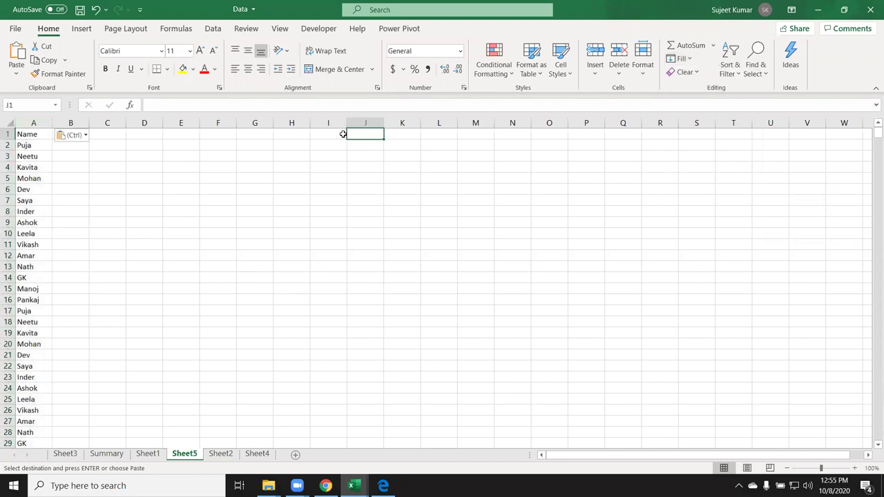
type("NA")
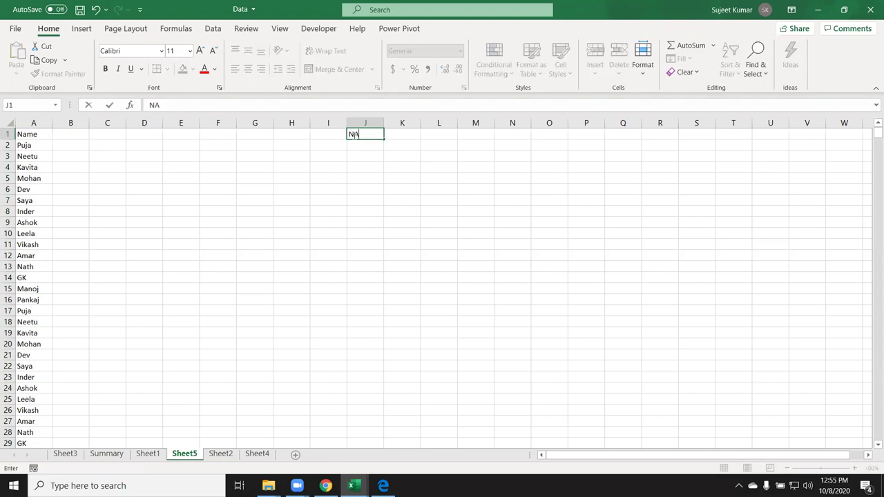
type("me")
key("Return")
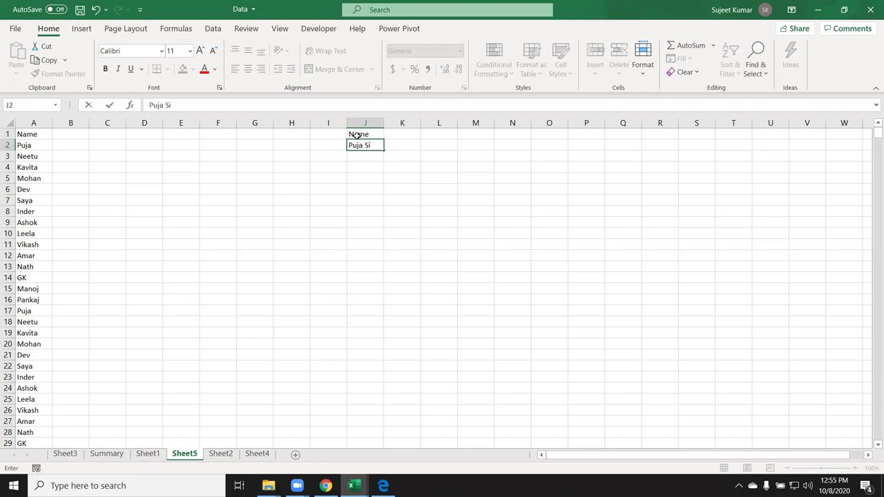
key("Return")
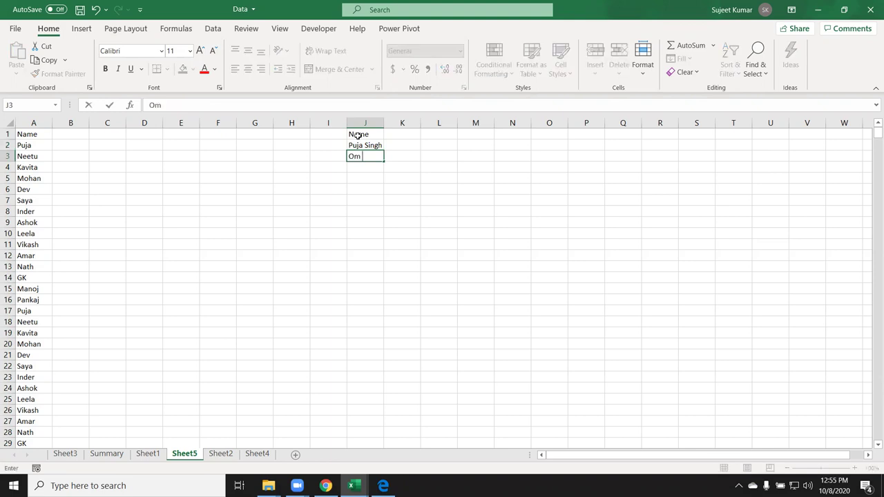
key("Return")
key("Return")
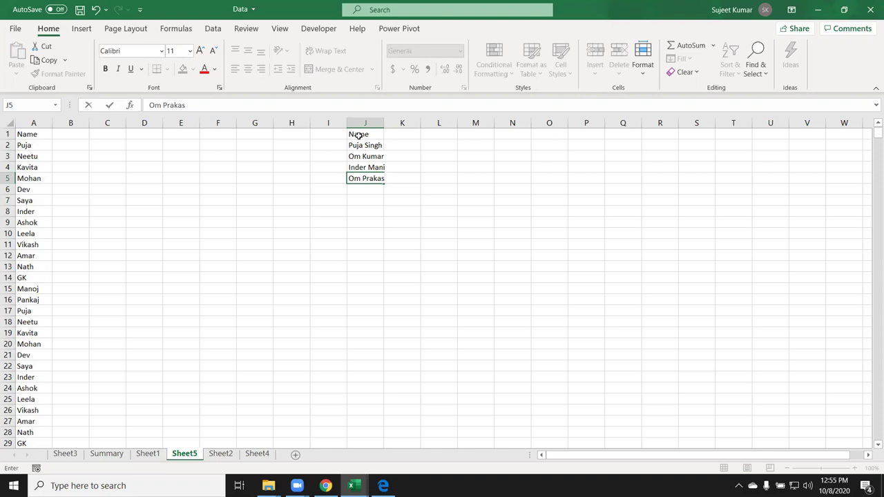
key("Return")
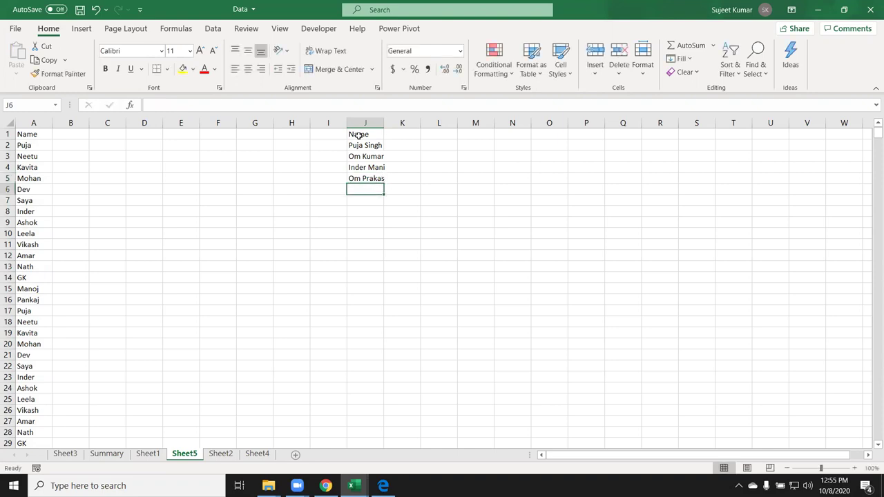
- Flash Fill lowercase surnames into column K from a K2 sample, then delete J1:K5
left_click(400, 145)
type("singh")
key("Return")
left_click(404, 144)
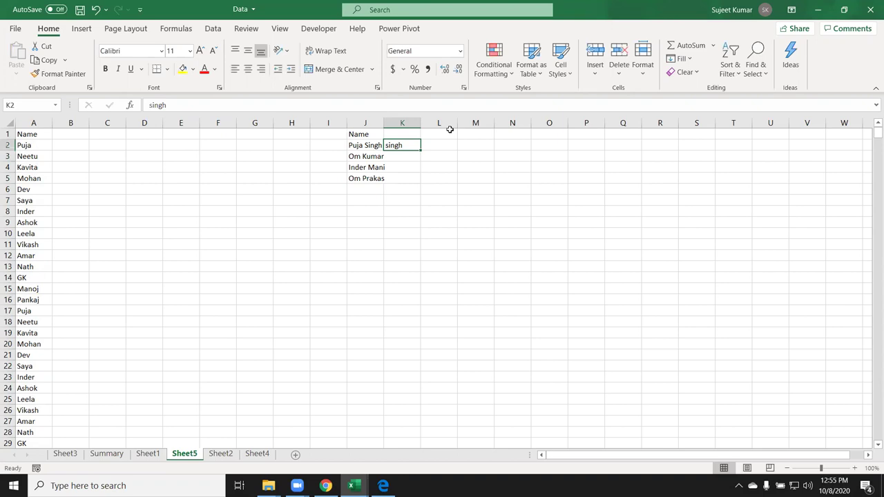
left_click(680, 59)
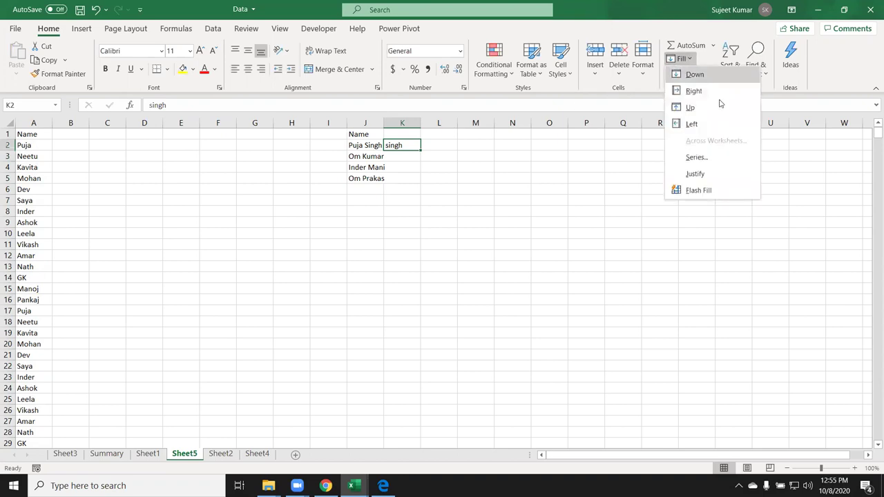
left_click(715, 190)
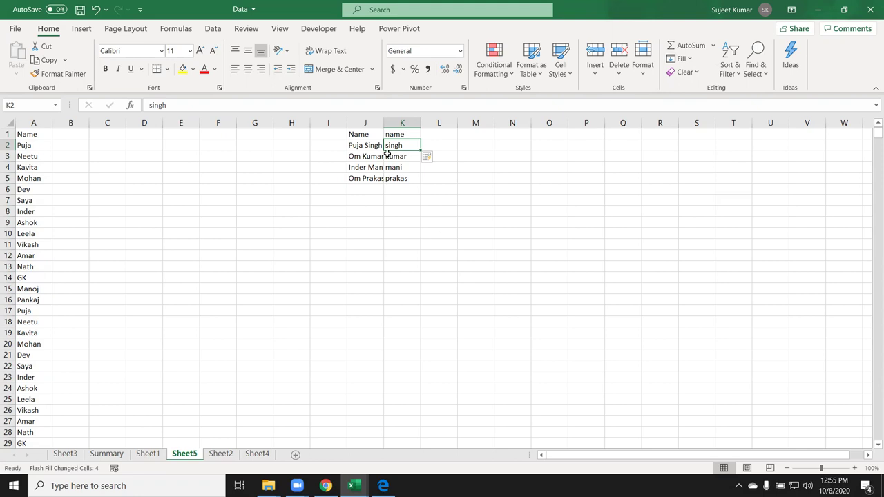
left_click_drag(353, 133, 388, 176)
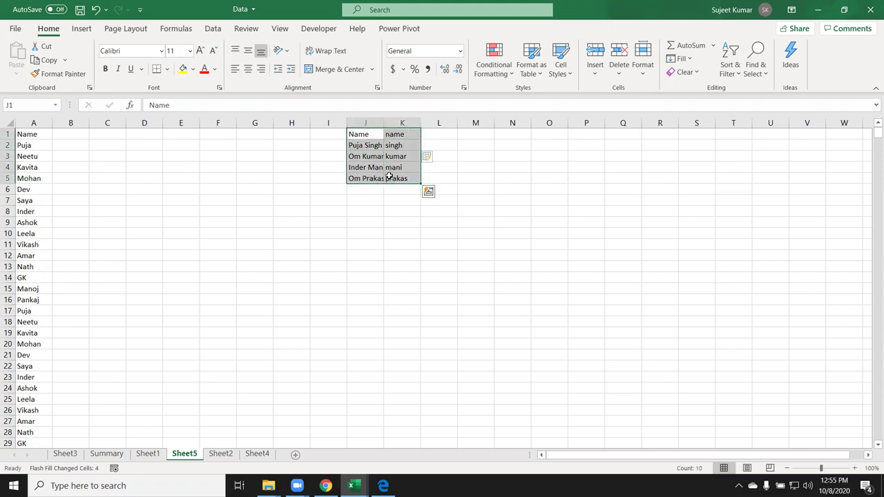
key("Delete")
- Run Remove Duplicates on Sheet5's column A, dropping 781 entries to leave 17 names
left_click(47, 166)
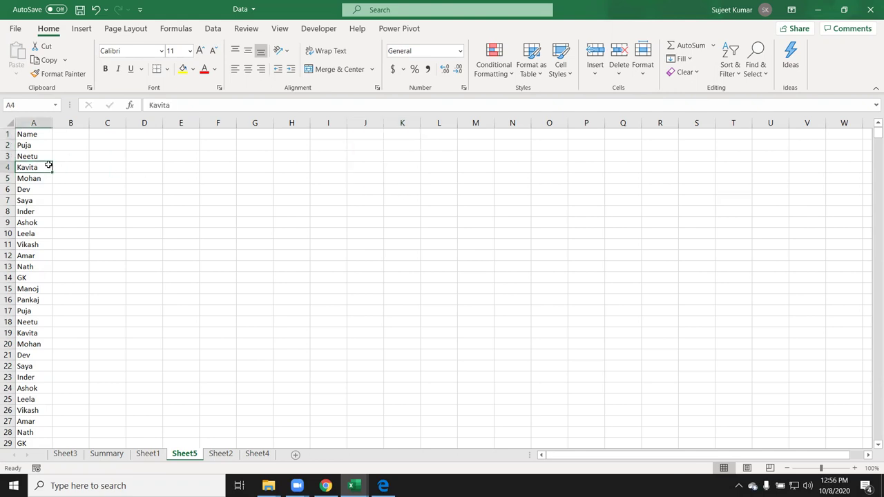
left_click(33, 123)
scroll(78, 342, "down", 8)
scroll(79, 341, "up", 5)
scroll(78, 342, "up", 3)
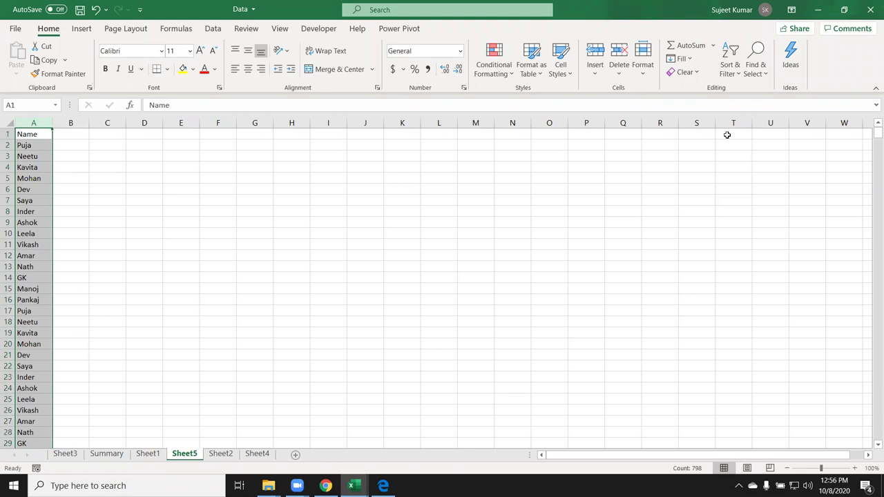
left_click(676, 63)
left_click(677, 61)
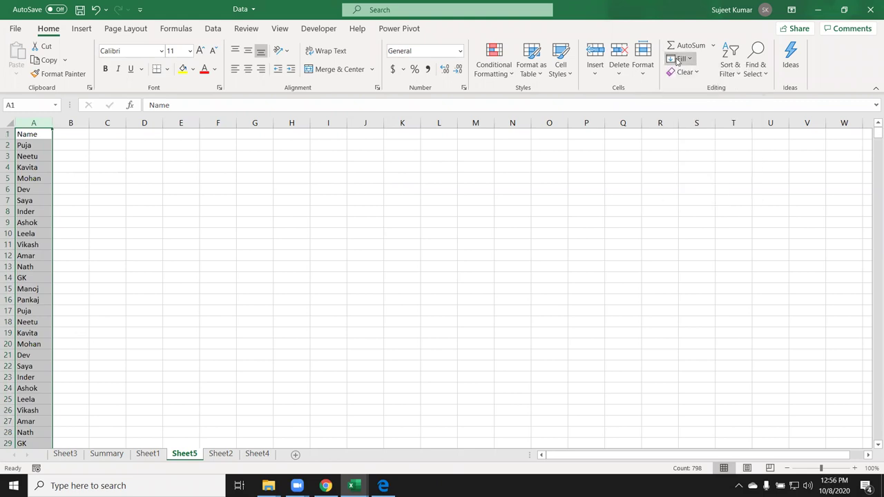
left_click(214, 28)
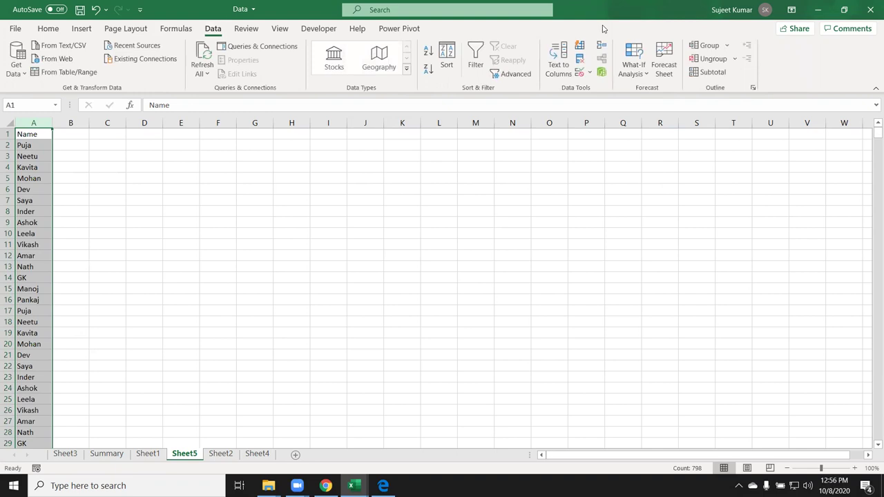
left_click(584, 72)
left_click(652, 297)
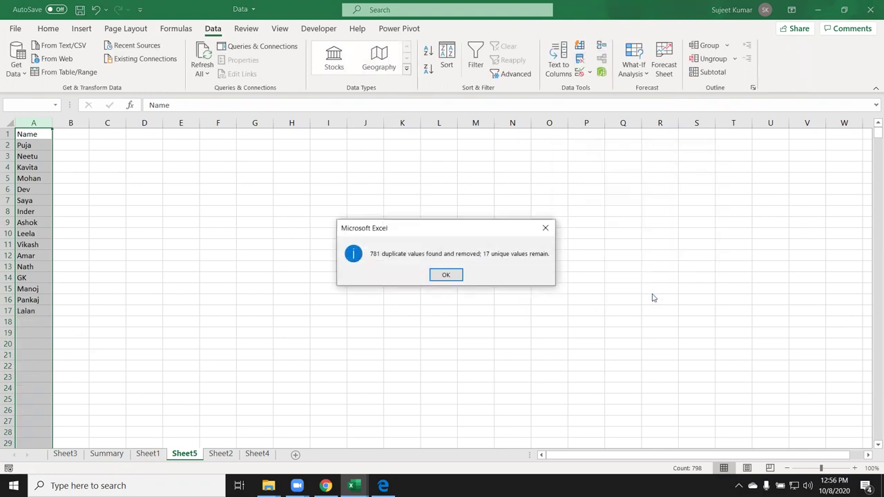
left_click(449, 275)
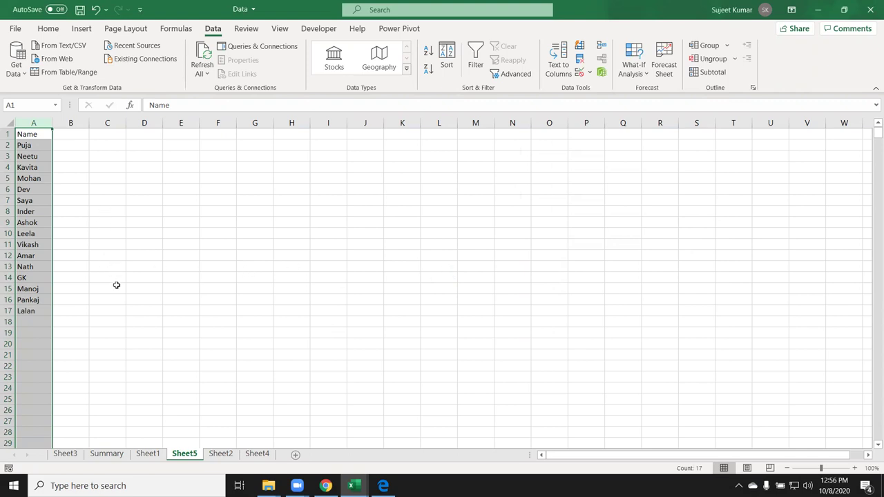
- Copy Sheet1's Name and Qty columns into a new Sheet6
left_click(147, 454)
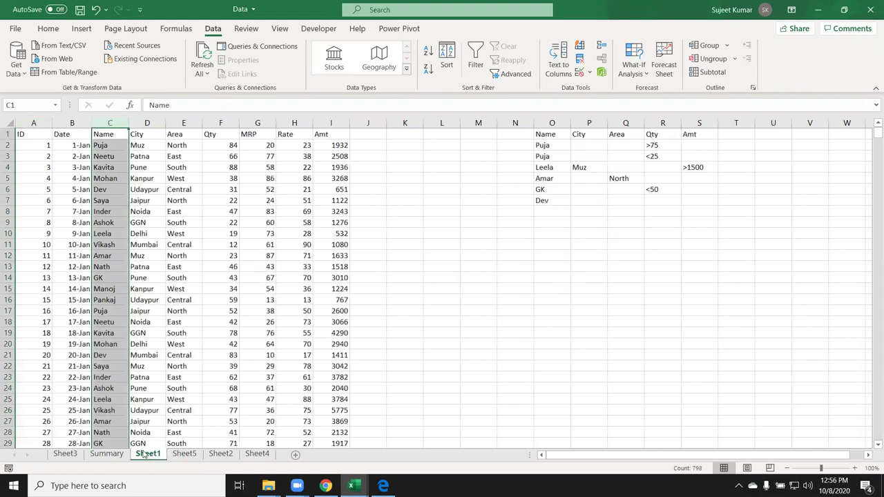
left_click(220, 123, "ctrl")
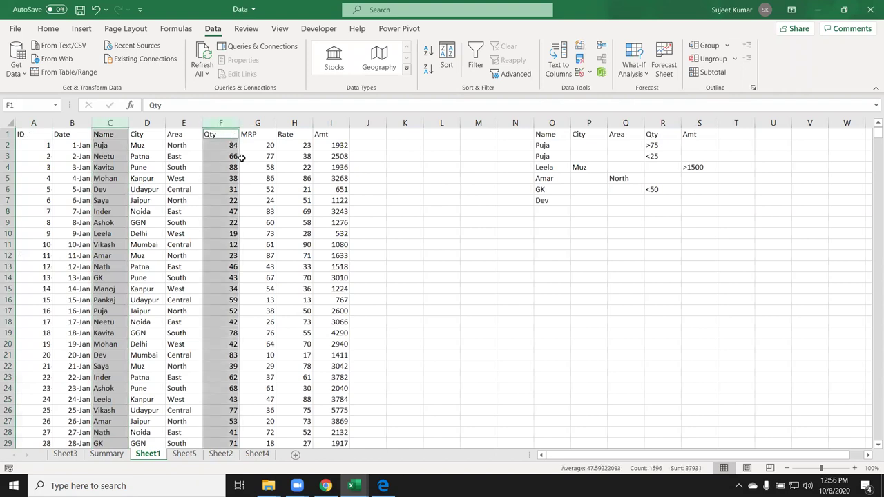
key("ctrl+c")
left_click(294, 454)
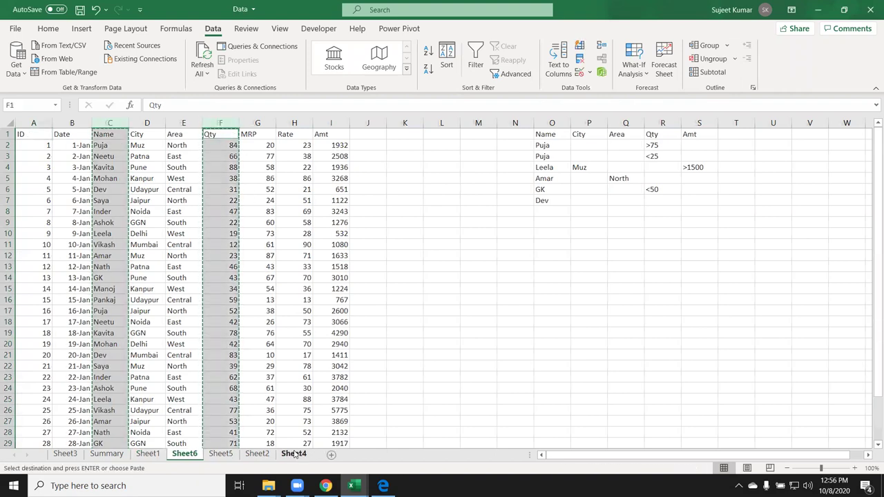
key("ctrl+v")
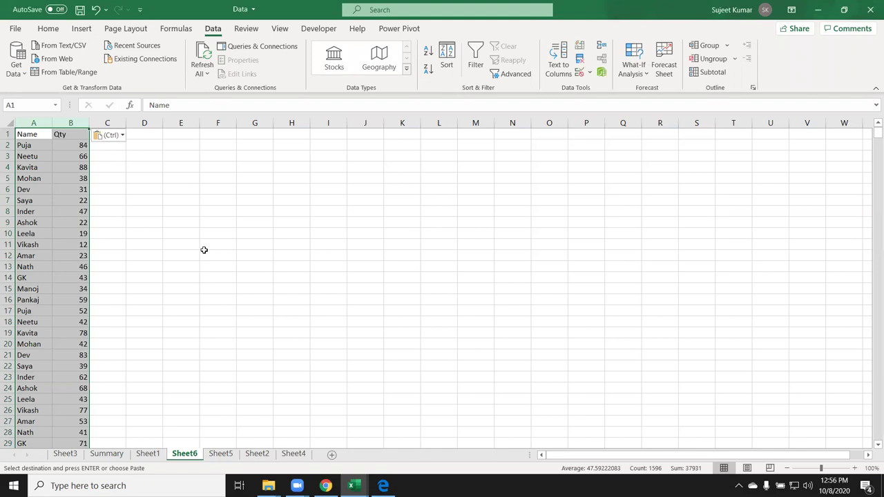
- Remove rows duplicated in both Name and Qty, leaving 593 unique rows
left_click(580, 60)
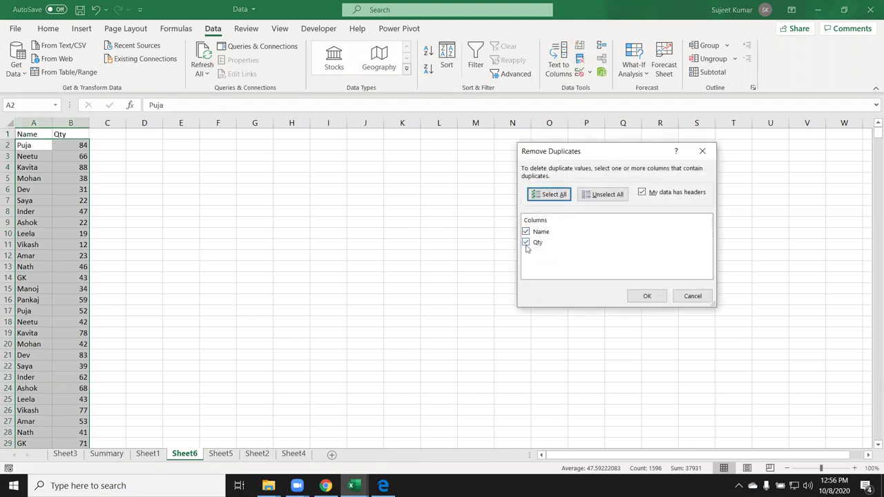
left_click(638, 297)
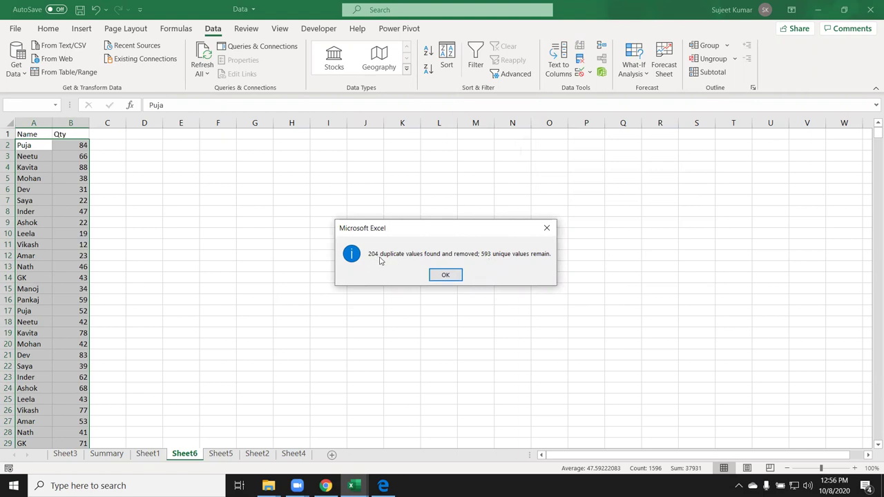
left_click(446, 275)
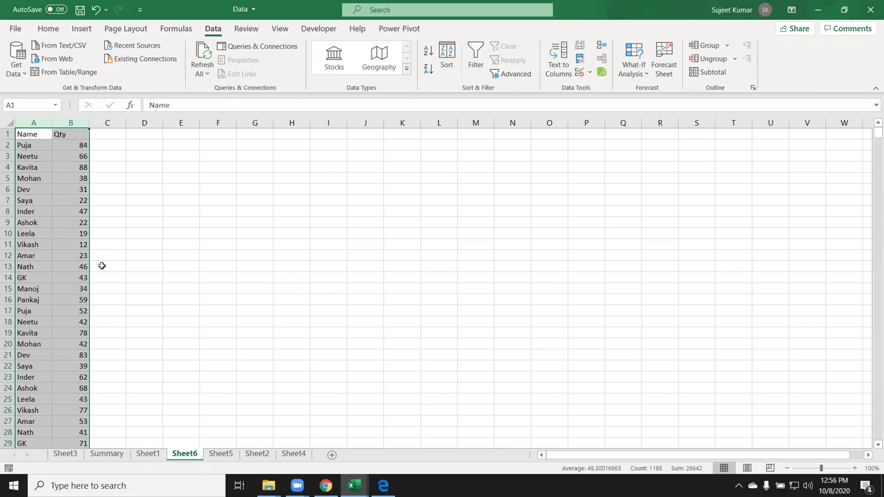
left_click(122, 167)
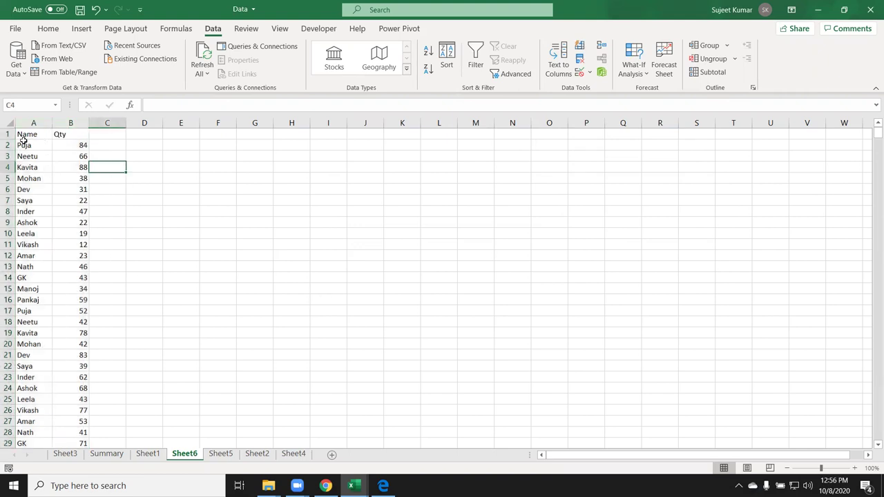
- Select the whole Name and Qty list A1:B594, dismissing a conversion error
left_click_drag(23, 142, 65, 145)
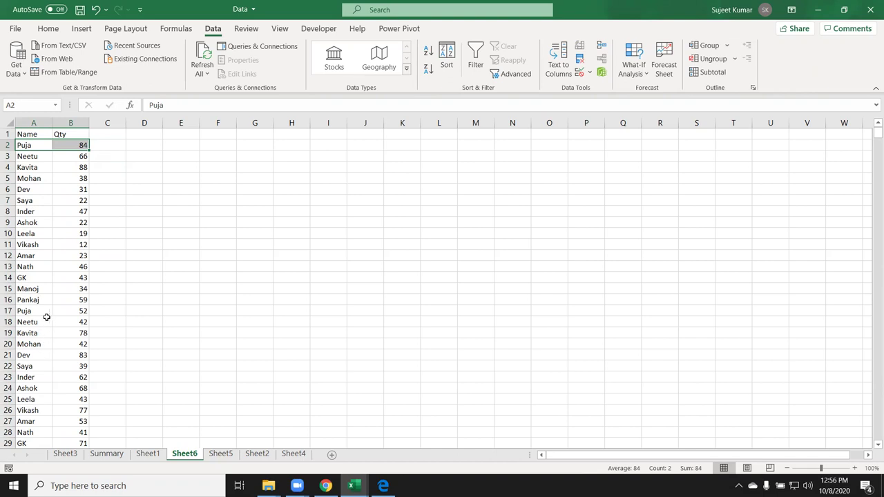
left_click_drag(43, 312, 72, 311)
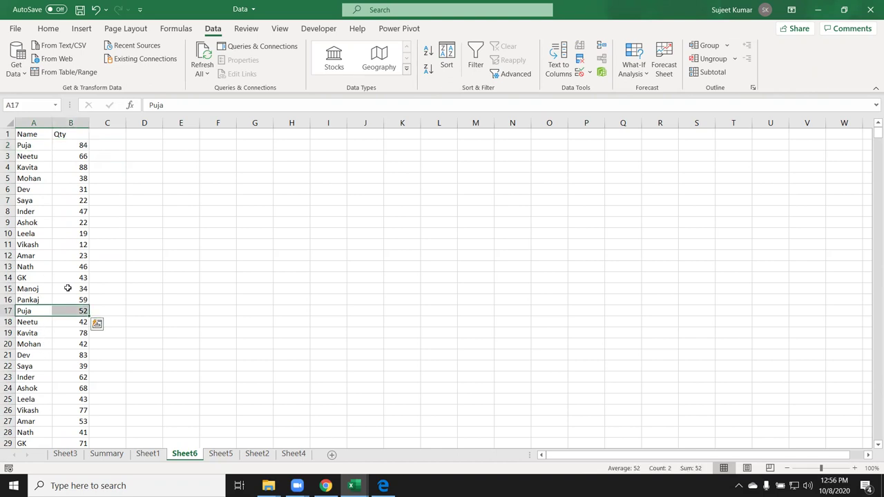
left_click(42, 135)
key("ctrl+shift+Right")
key("ctrl+shift+Down")
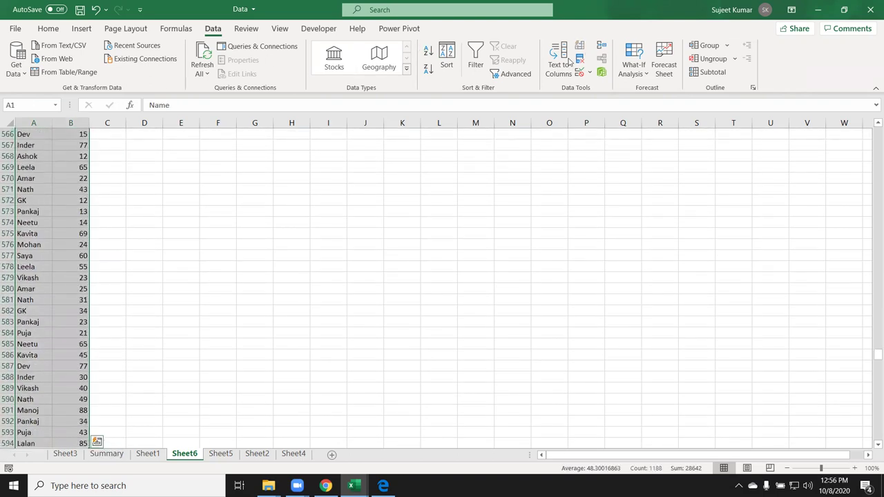
left_click(560, 63)
key("Return")
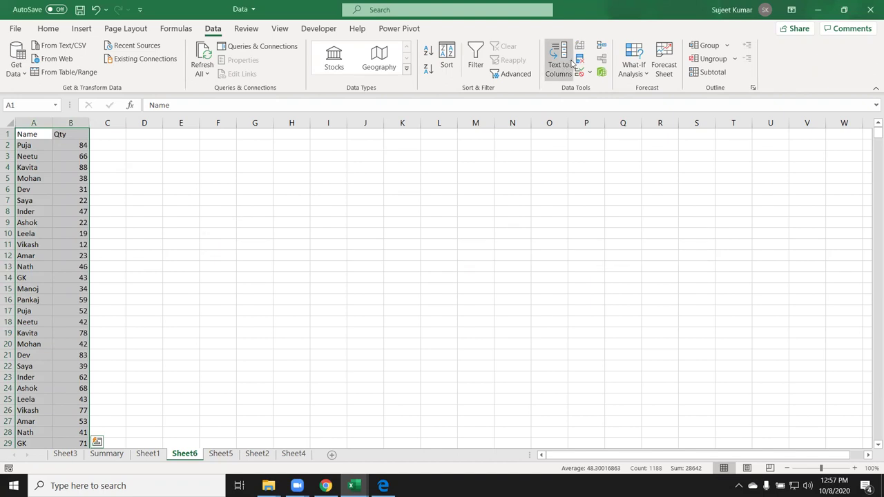
- Remove duplicates by Name only with Qty unchecked, leaving 16 rows, then go to Sheet1
left_click(579, 59)
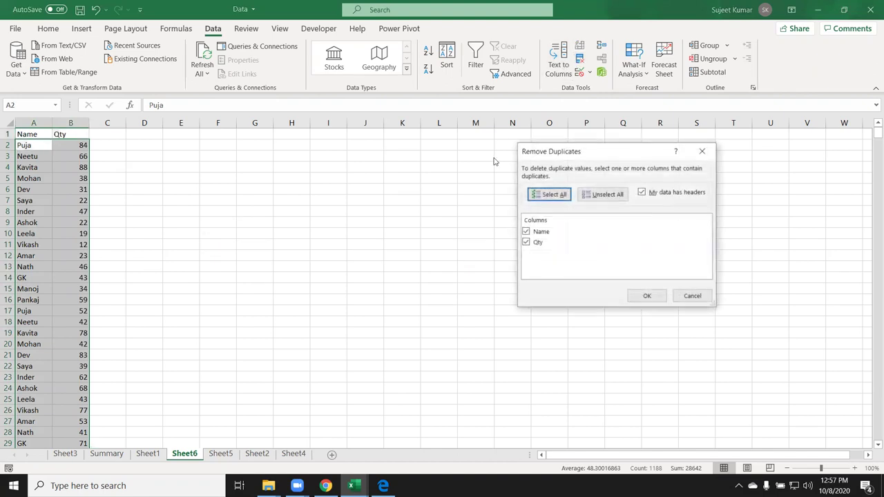
left_click(525, 243)
left_click(647, 295)
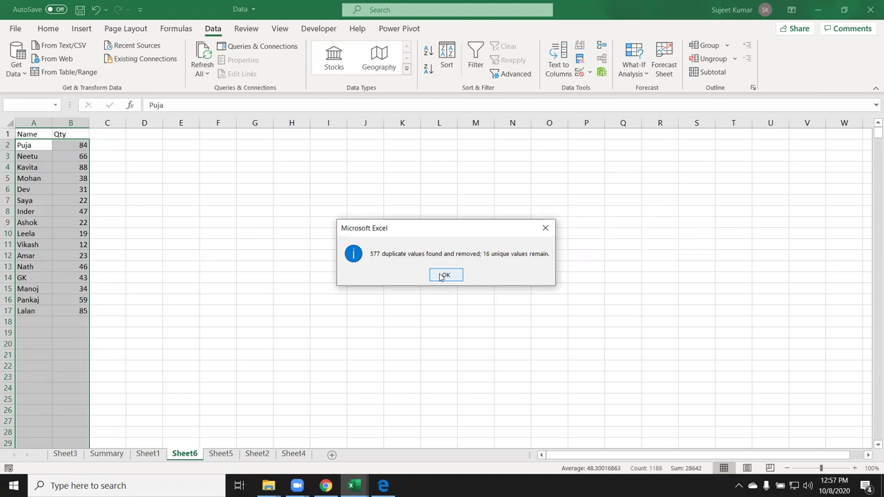
left_click(442, 277)
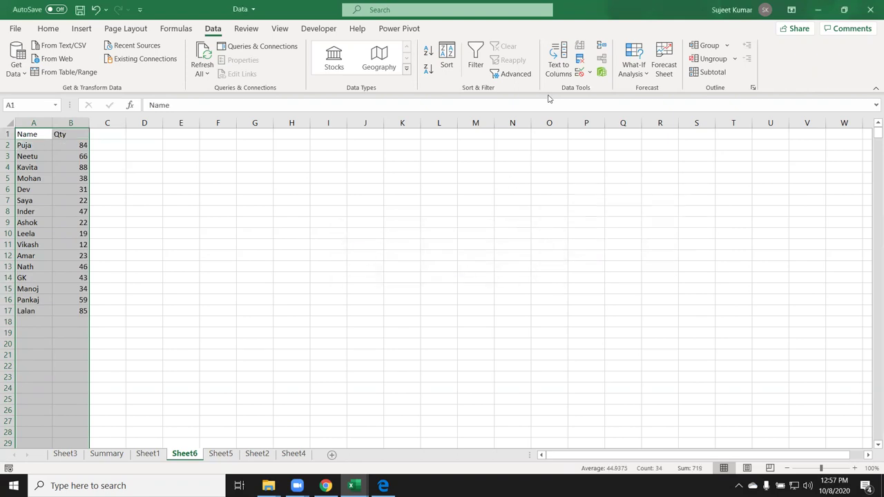
left_click(580, 59)
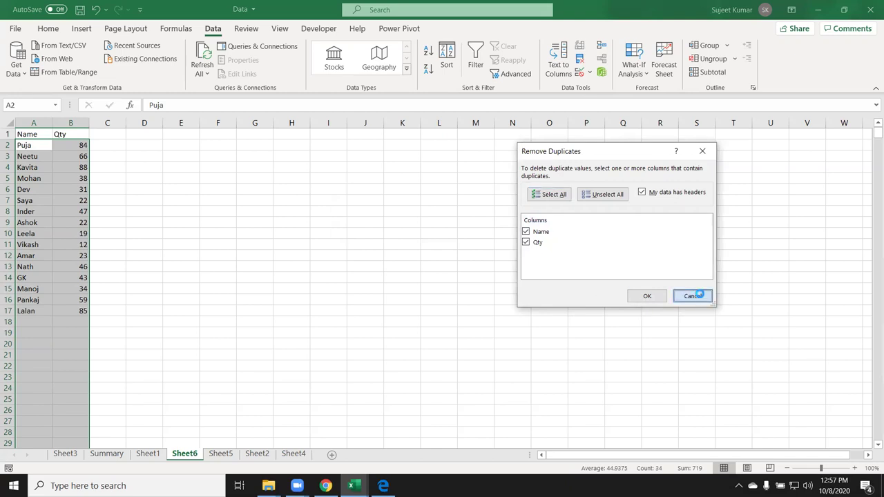
left_click(693, 295)
left_click(141, 454)
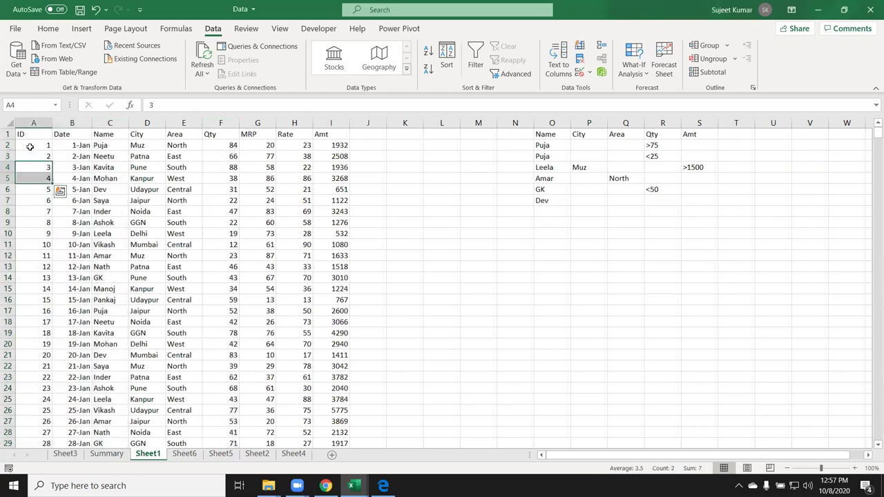
- Paste Sheet1's columns A:I into a new Sheet7 and select the whole pasted table
left_click_drag(33, 123, 330, 135)
key("ctrl+c")
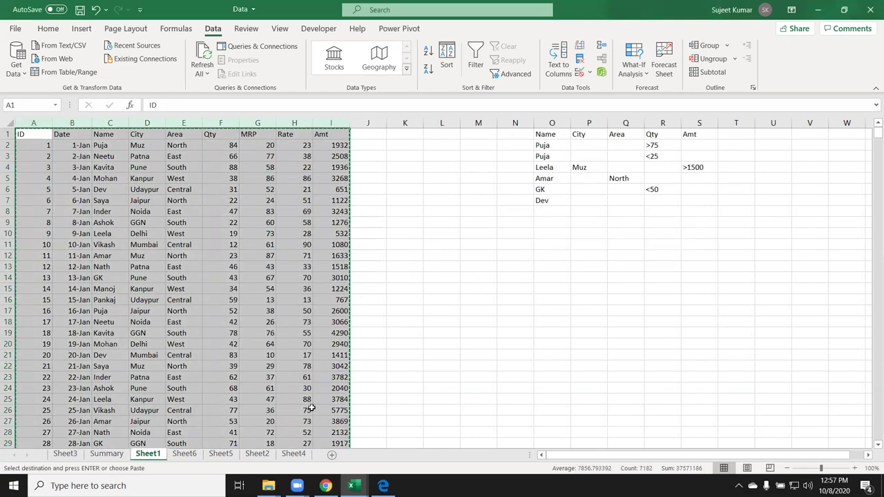
left_click(351, 455)
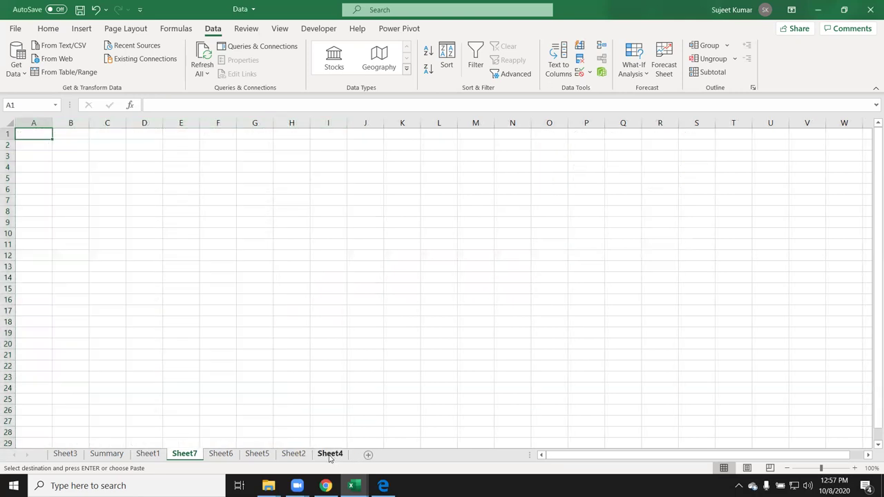
key("ctrl+v")
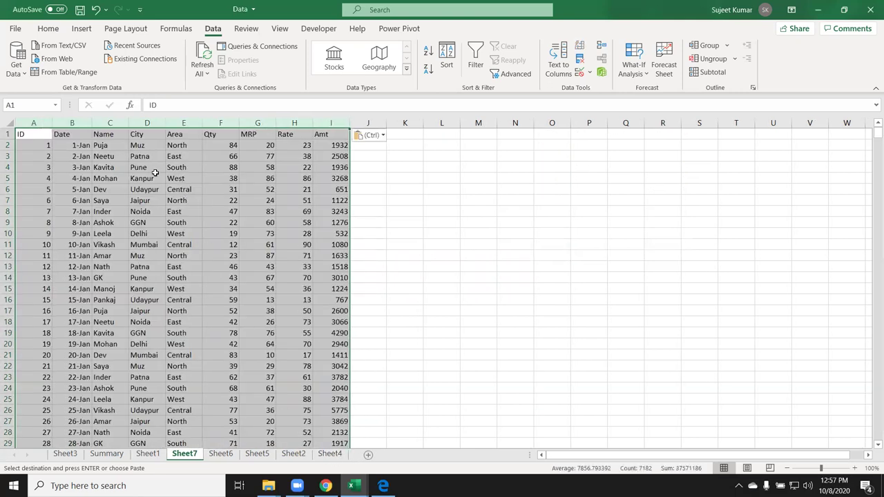
left_click_drag(100, 145, 299, 145)
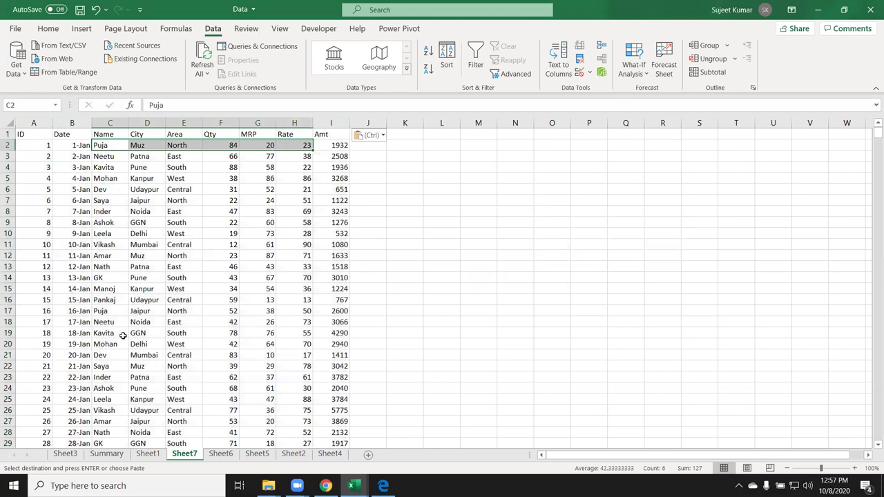
left_click(19, 134)
key("ctrl+shift+Right")
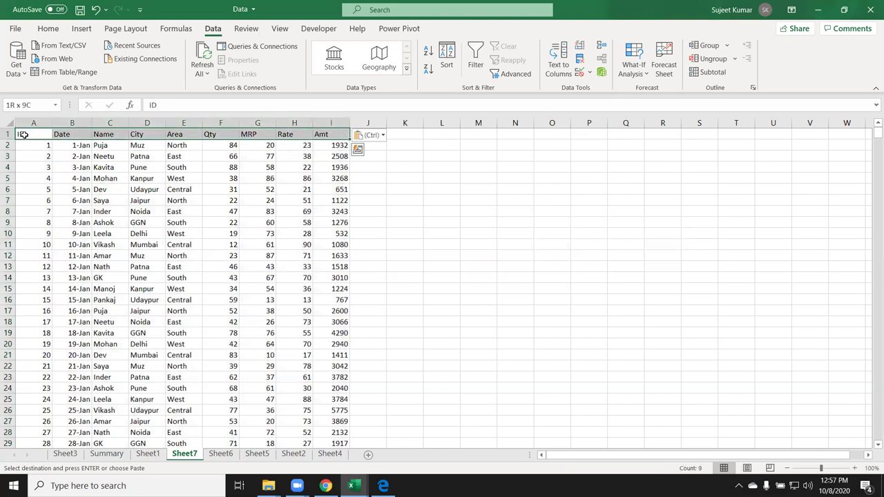
key("ctrl+shift+Down")
- Remove duplicates matching Name only, unchecking ID, Date, City, Area, Qty, MRP, Rate and Amt
left_click(580, 59)
scroll(536, 238, "down", 2)
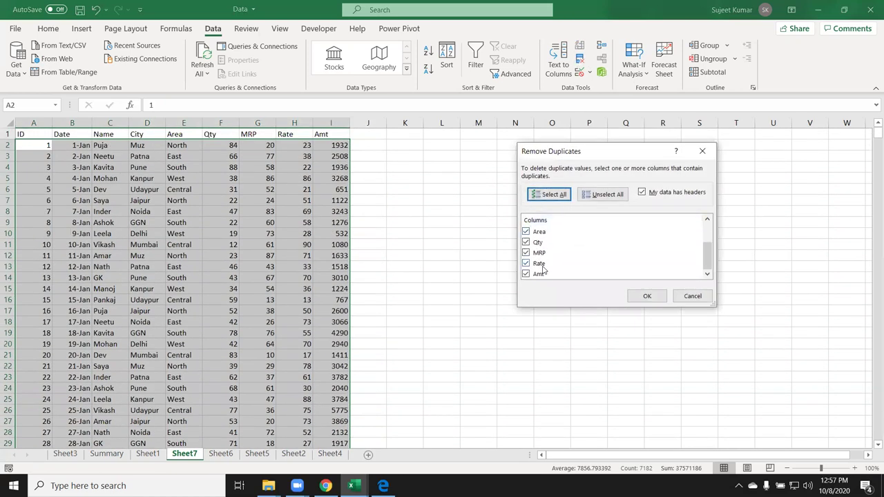
left_click(532, 275)
left_click(526, 274)
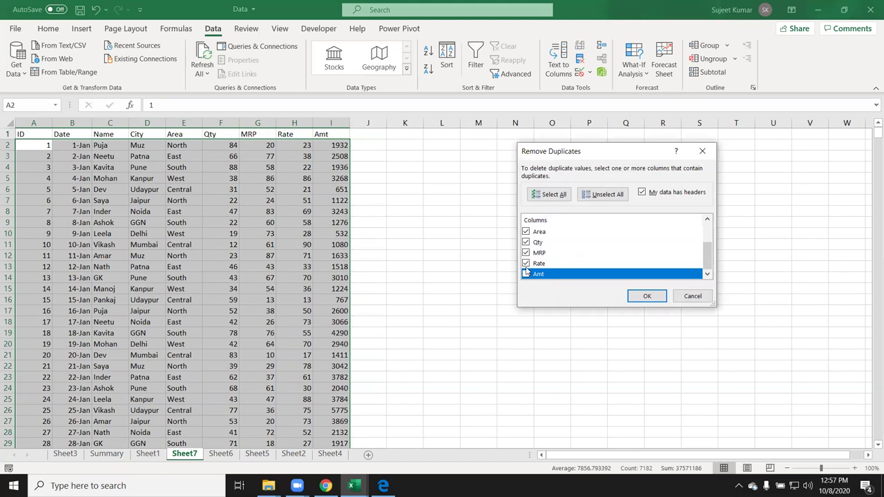
left_click(526, 263)
left_click(526, 253)
left_click(527, 243)
left_click(526, 231)
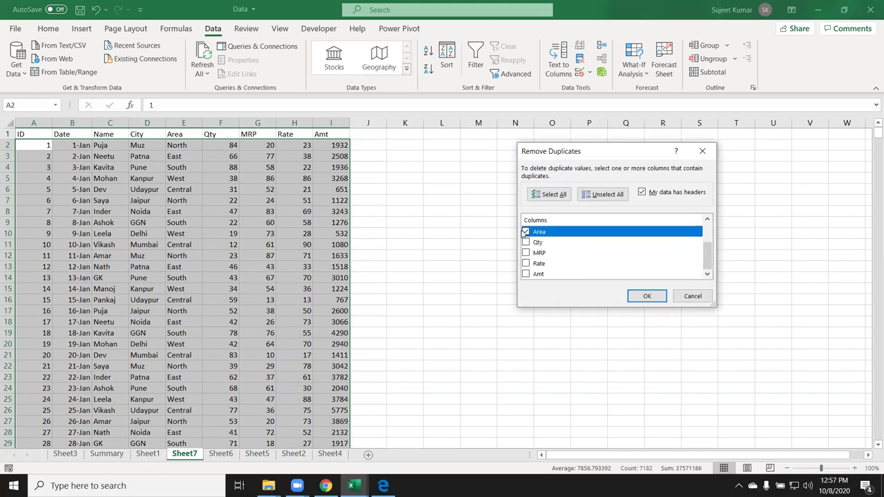
scroll(526, 241, "up", 2)
left_click(526, 274)
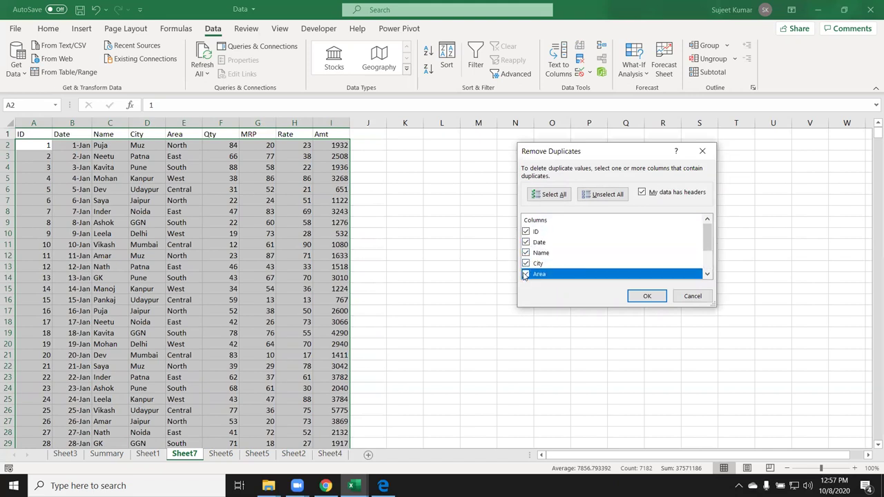
left_click(526, 263)
left_click(526, 242)
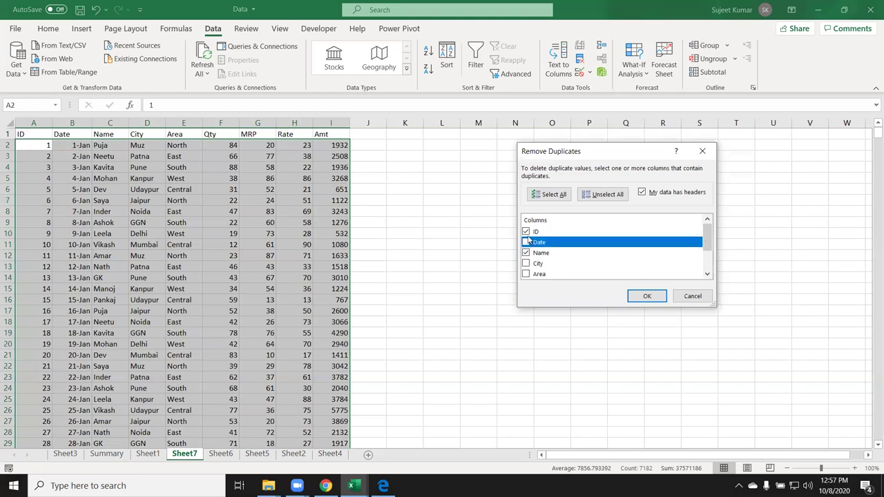
left_click(526, 232)
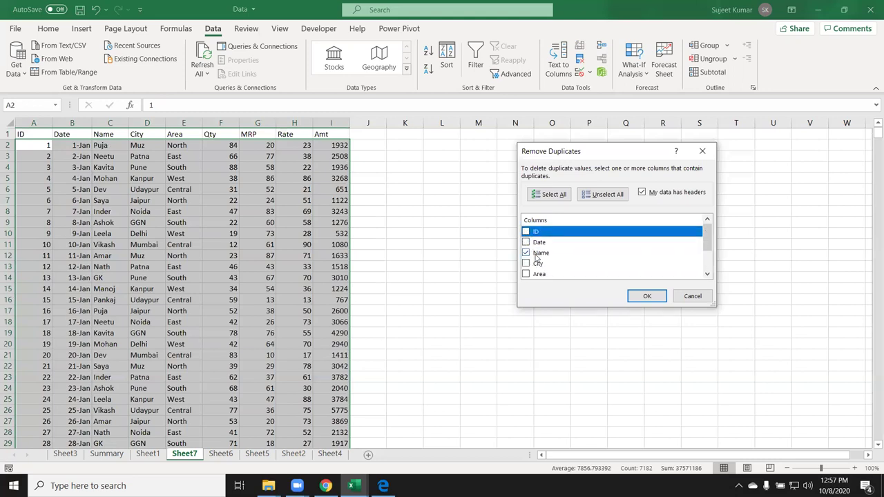
left_click(647, 297)
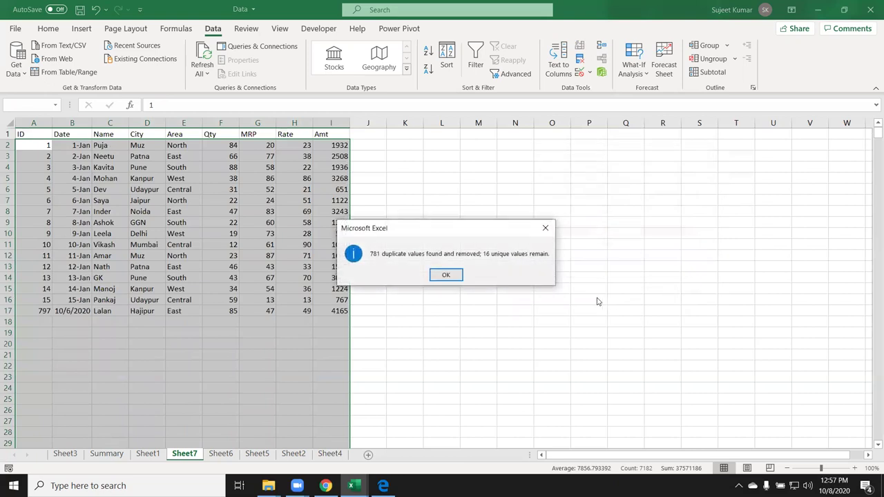
left_click(446, 274)
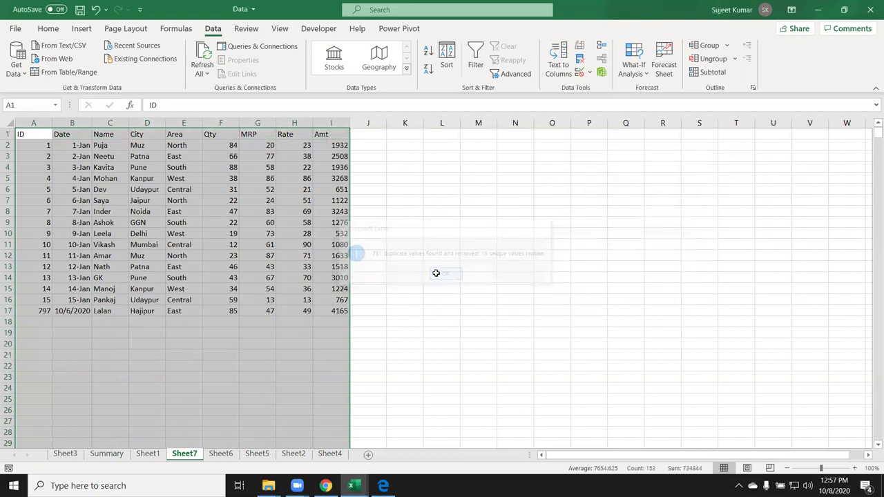
left_click(97, 178)
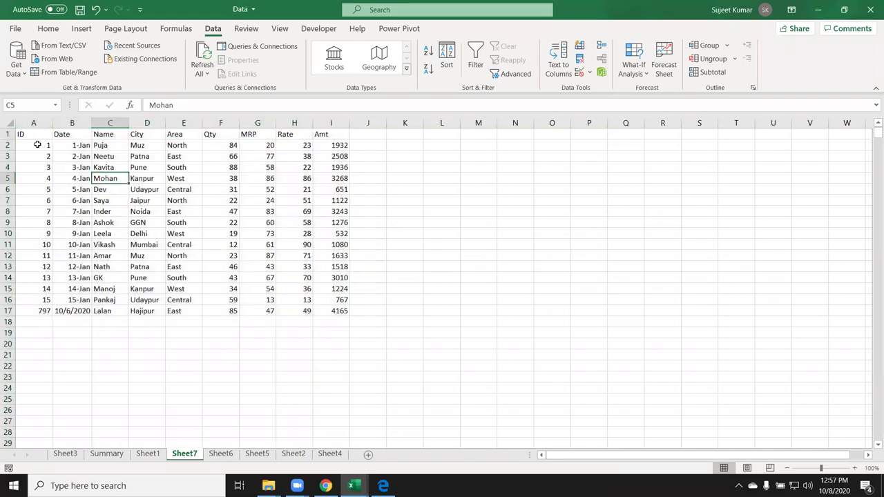
- Select columns A through I on Sheet7 and delete their contents
left_click_drag(34, 145, 337, 322)
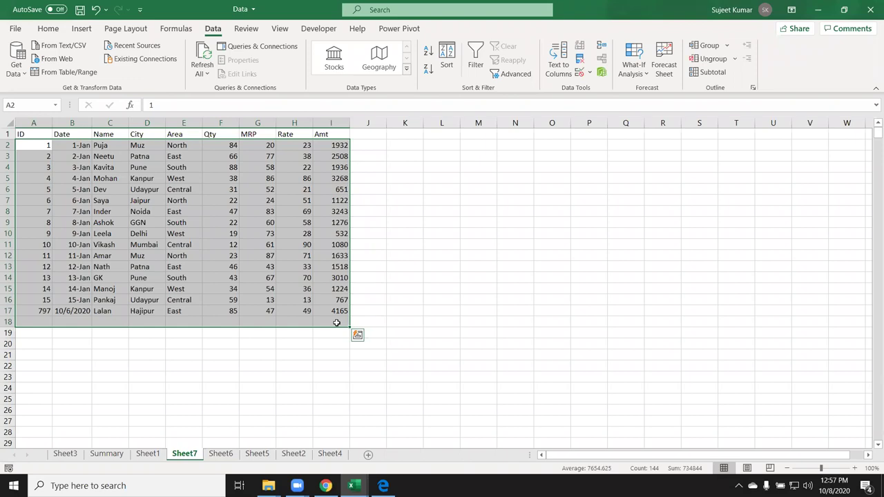
left_click(110, 175)
left_click(39, 123)
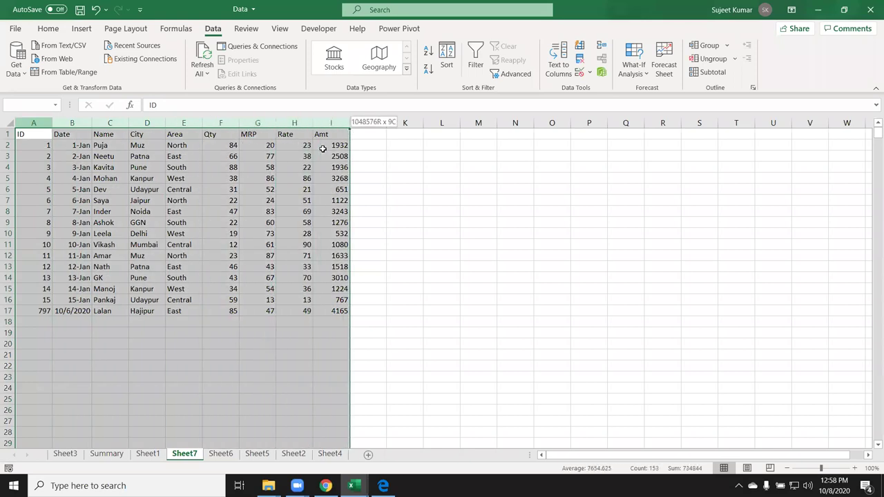
left_click_drag(39, 123, 322, 148)
key("Delete")
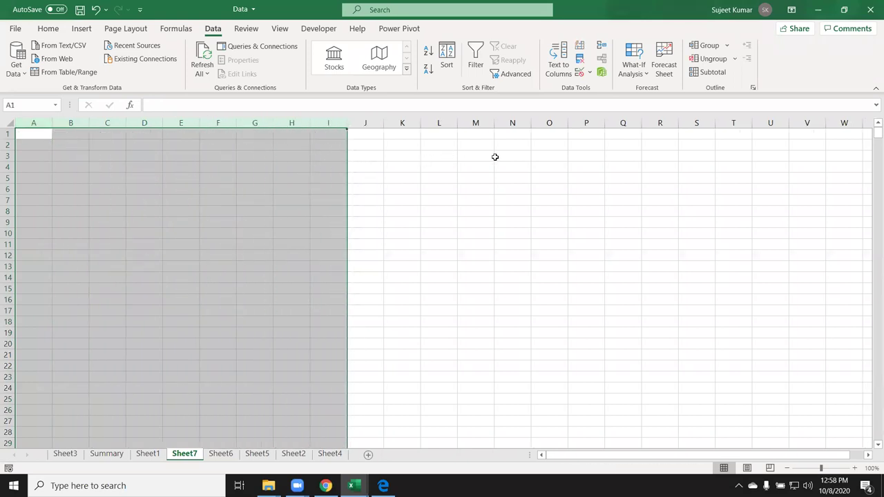
left_click_drag(495, 156, 508, 145)
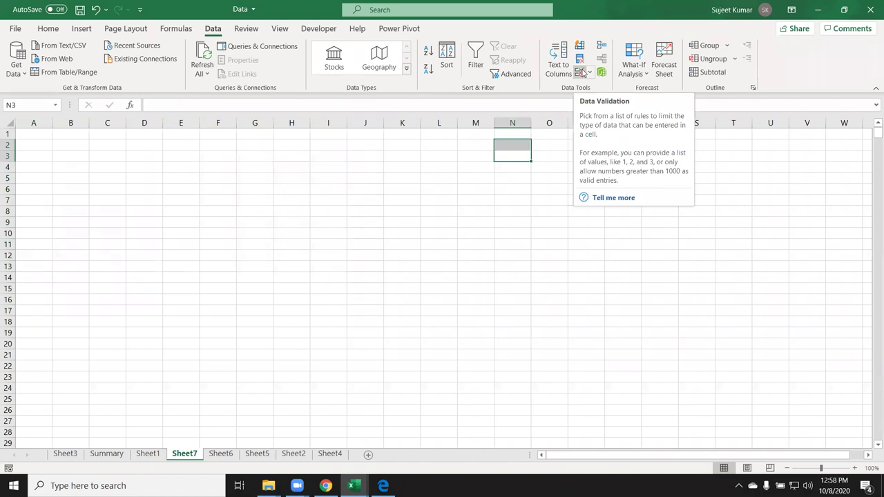
- Enter 'Amt' in A1, test 852.36 and 12654 in A2, then clear A2
left_click(31, 136)
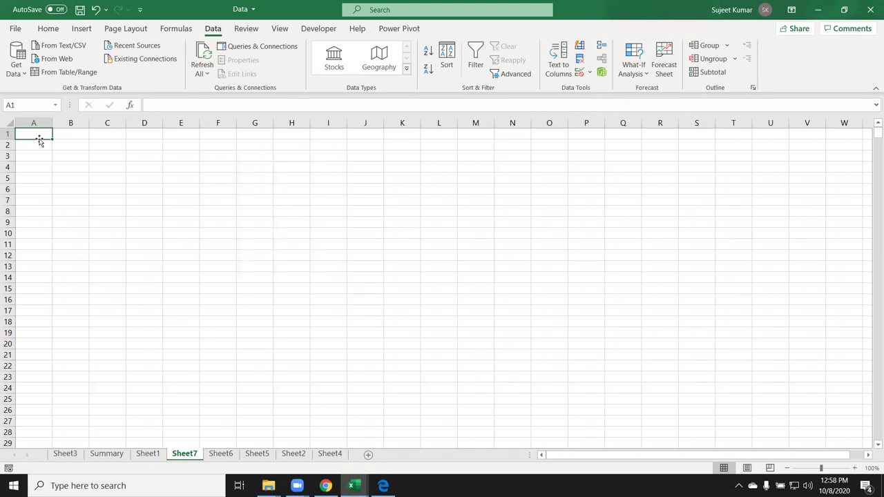
type("Amt")
key("Return")
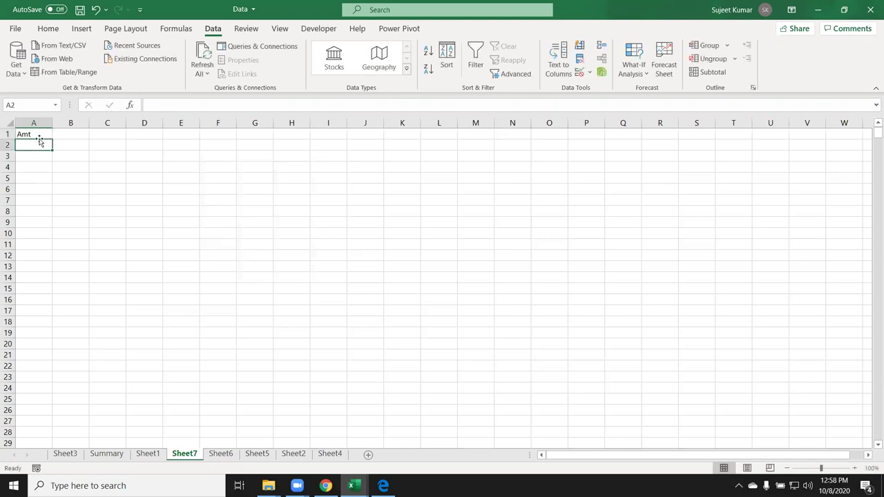
type("852.36")
key("Return")
left_click(40, 142)
type("12654")
key("Return")
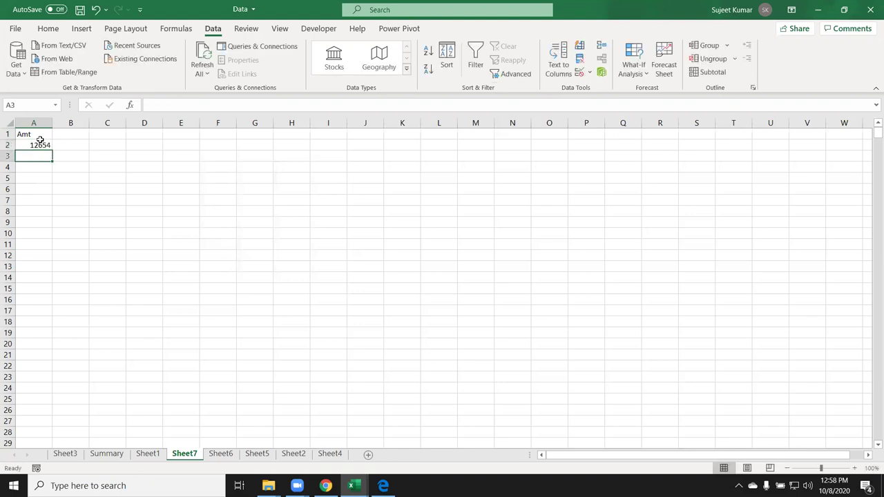
left_click(40, 143)
key("Delete")
left_click(32, 122)
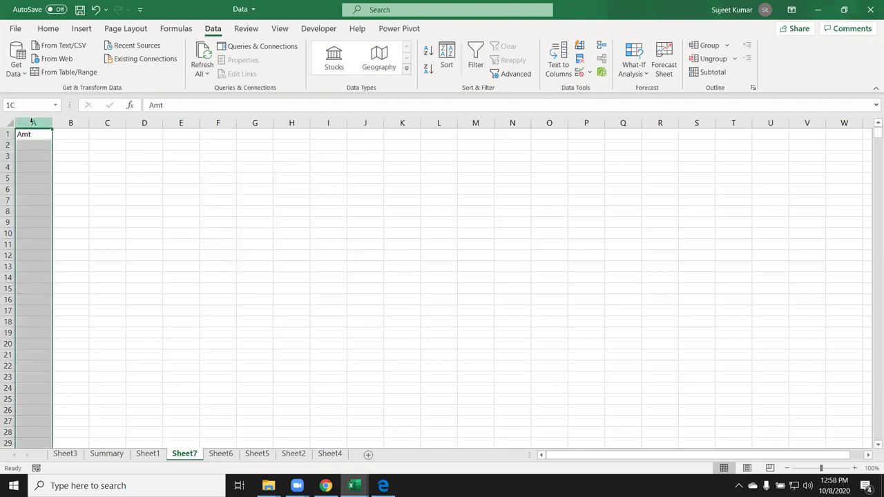
- Give column A a Data Validation rule: whole number greater than 0
left_click(580, 72)
left_click(522, 193)
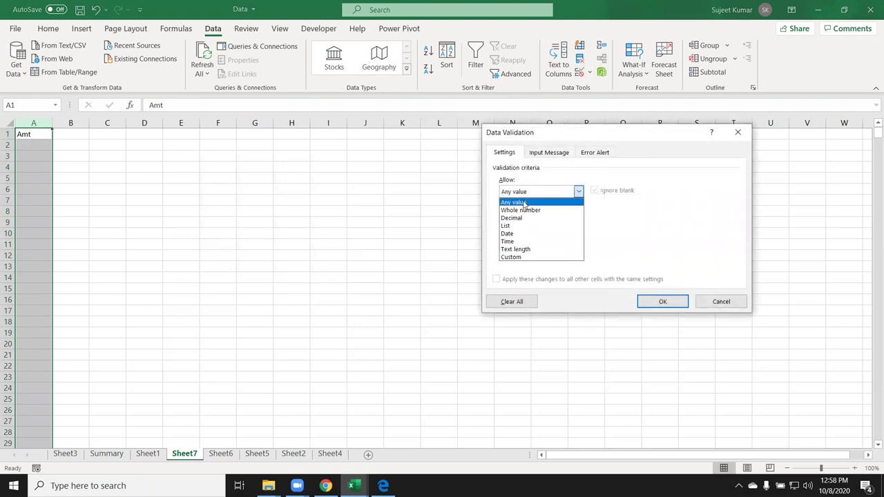
left_click(523, 210)
left_click(522, 217)
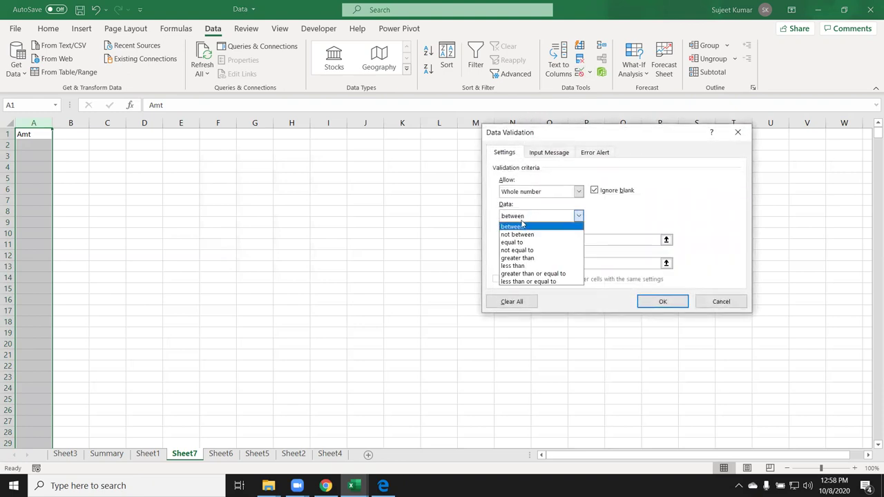
left_click(528, 243)
left_click(528, 241)
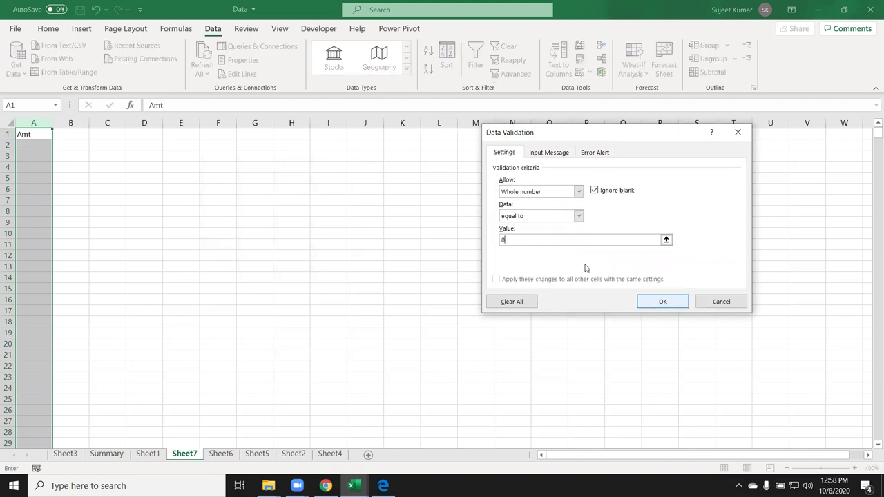
left_click(527, 217)
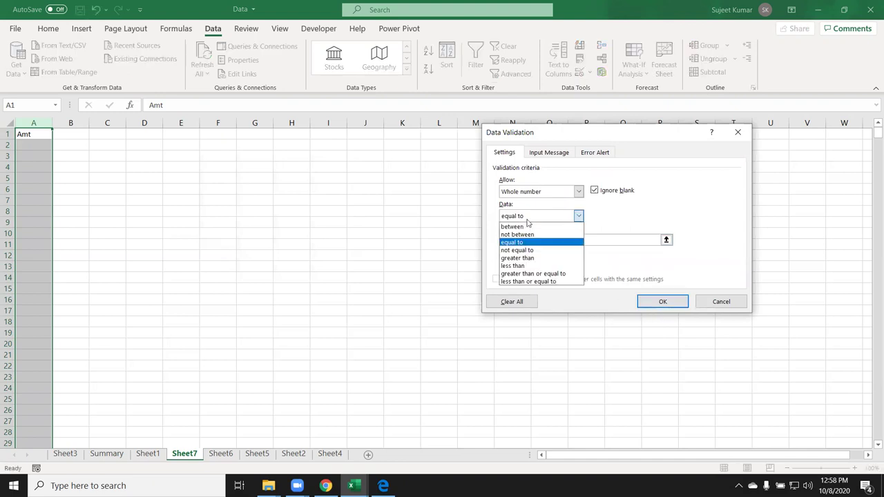
left_click(536, 258)
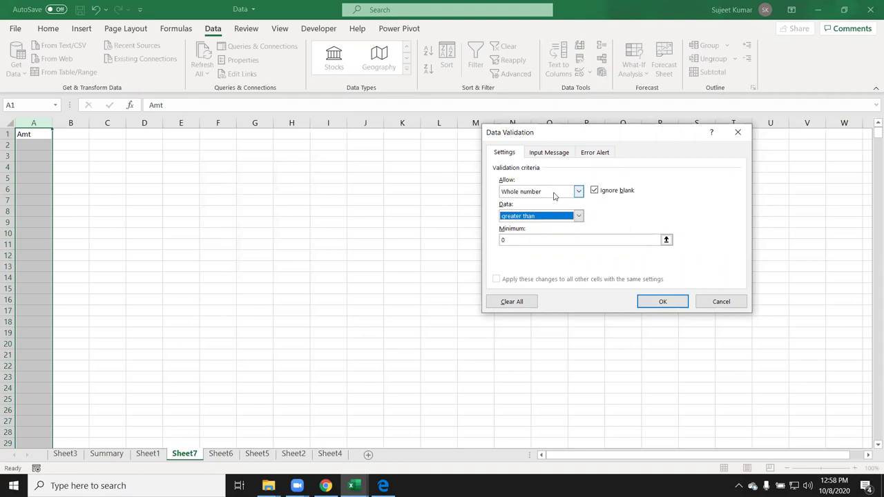
left_click(663, 302)
left_click(43, 142)
- Enter 852 in A2, then cancel the rejected decimal 3652.36 in A3
type("852")
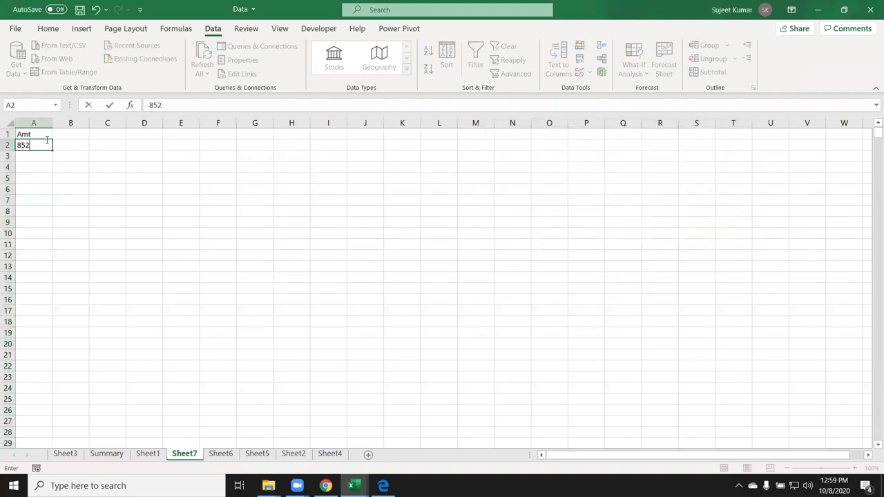
key("Return")
type("3652")
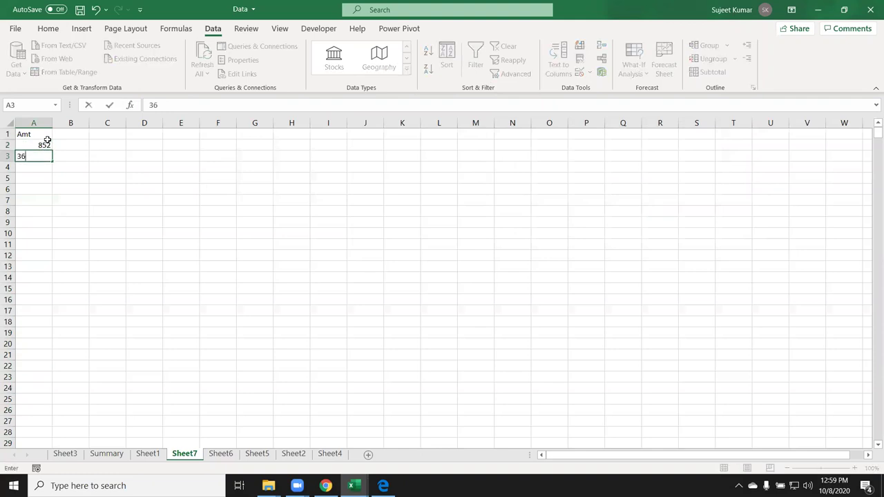
type(".36")
key("Return")
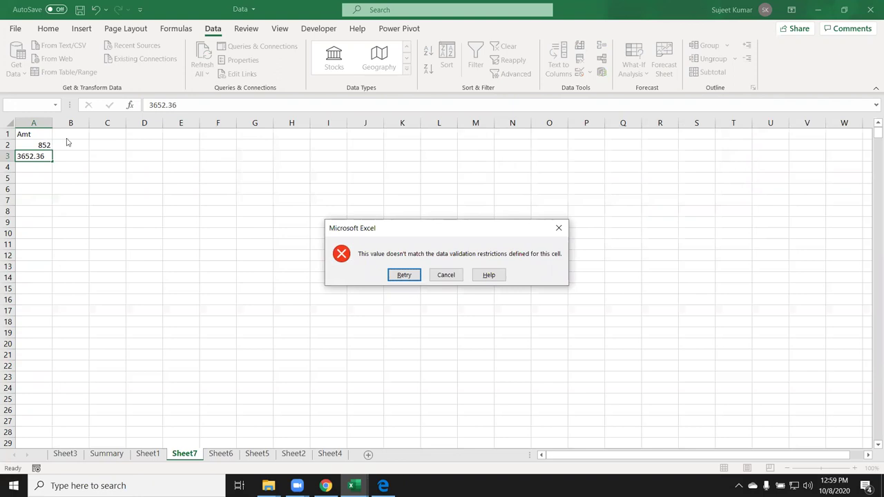
key("Return")
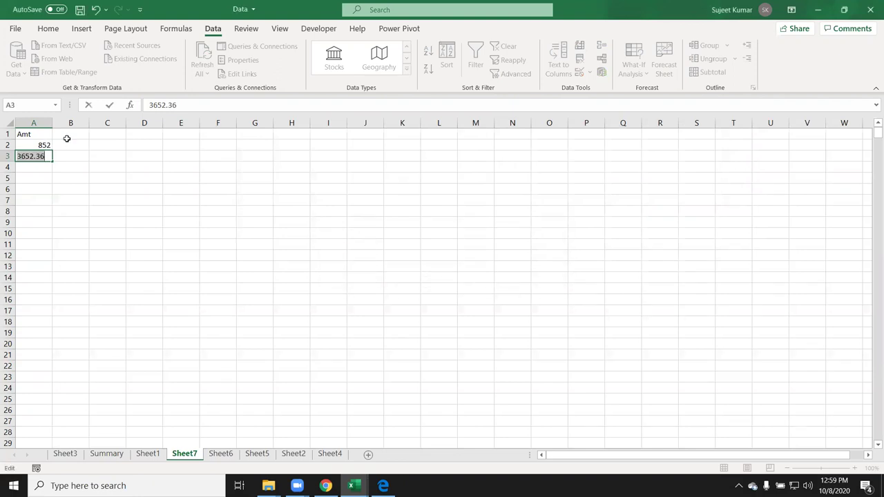
key("Return")
key("Return")
key("Escape")
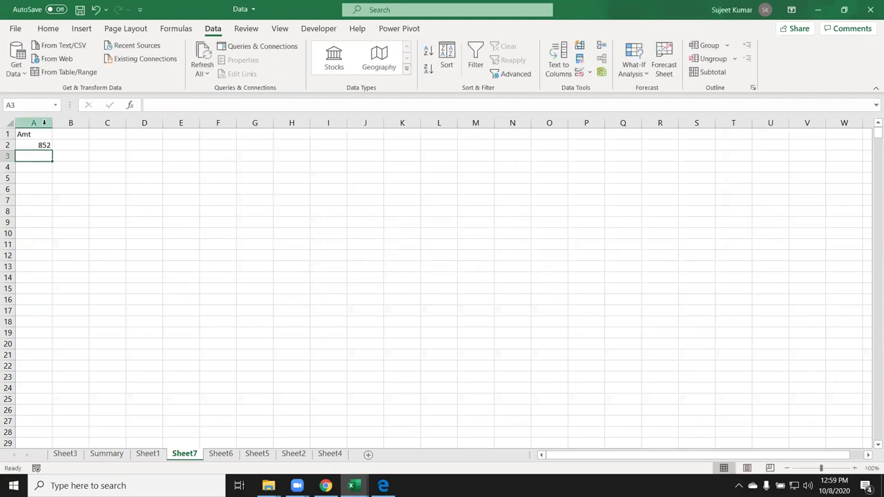
- Select column B and begin a Decimal validation rule, then abandon it
left_click(69, 123)
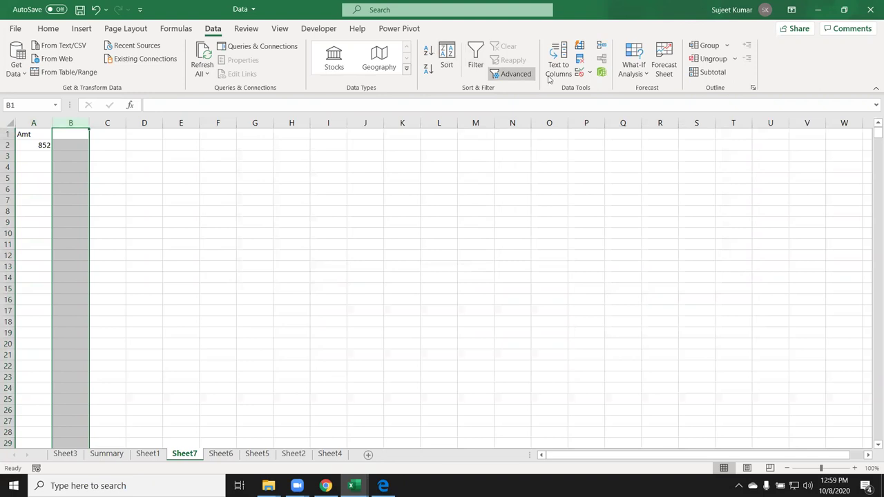
left_click(579, 72)
left_click(546, 191)
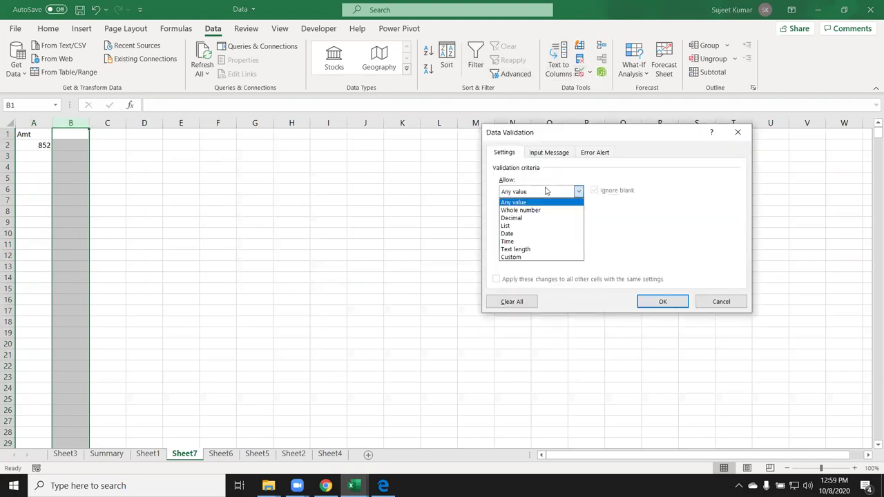
left_click(535, 219)
left_click(523, 239)
type("52")
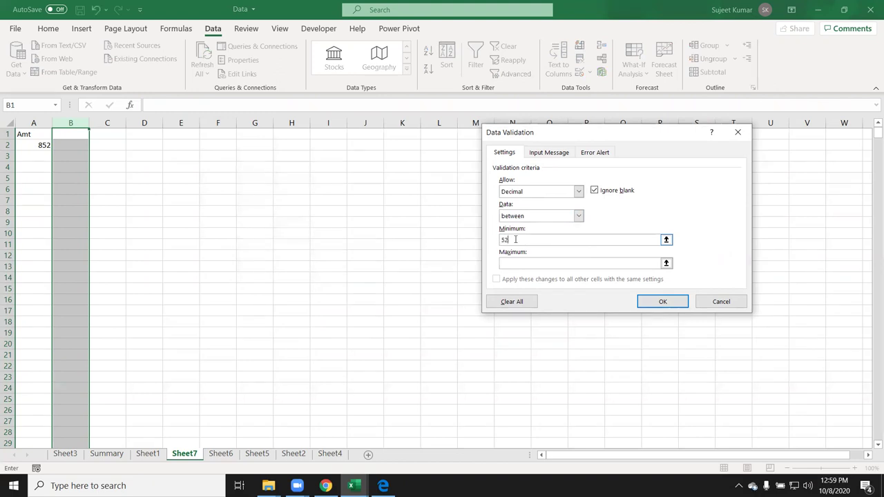
key("Escape")
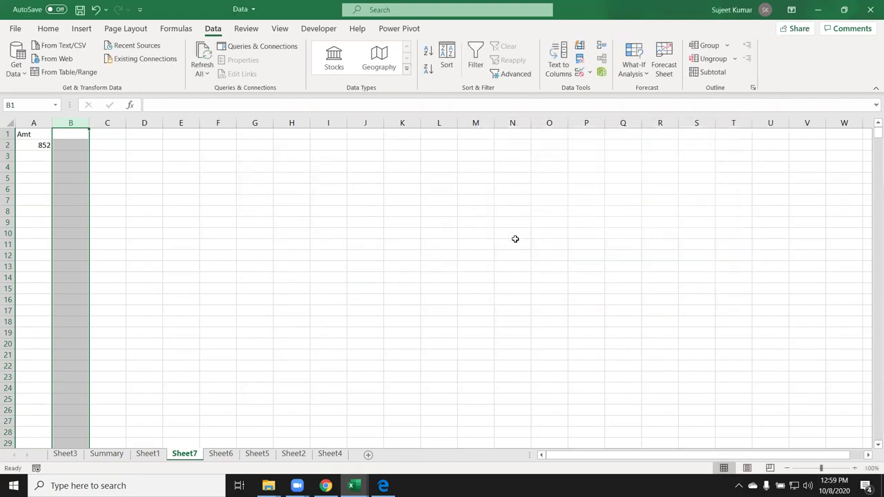
- Apply a Decimal validation to column B between minimum 50 and maximum 500
left_click(581, 73)
left_click(578, 191)
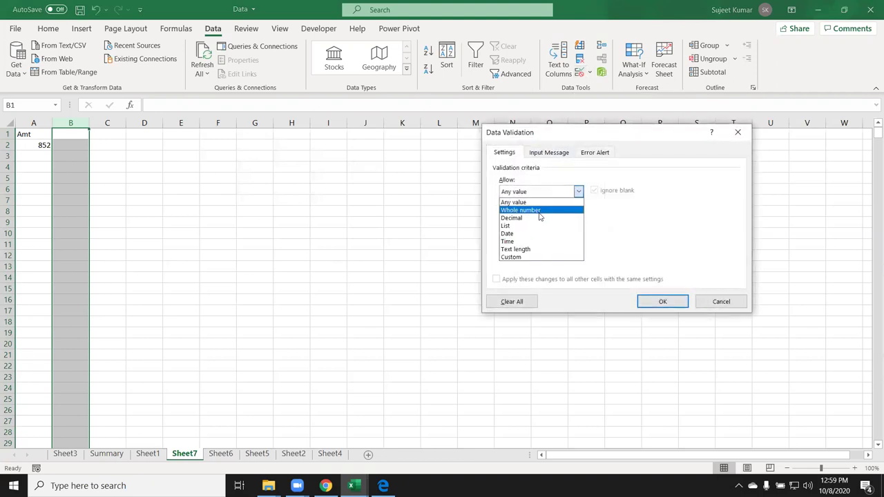
left_click(538, 219)
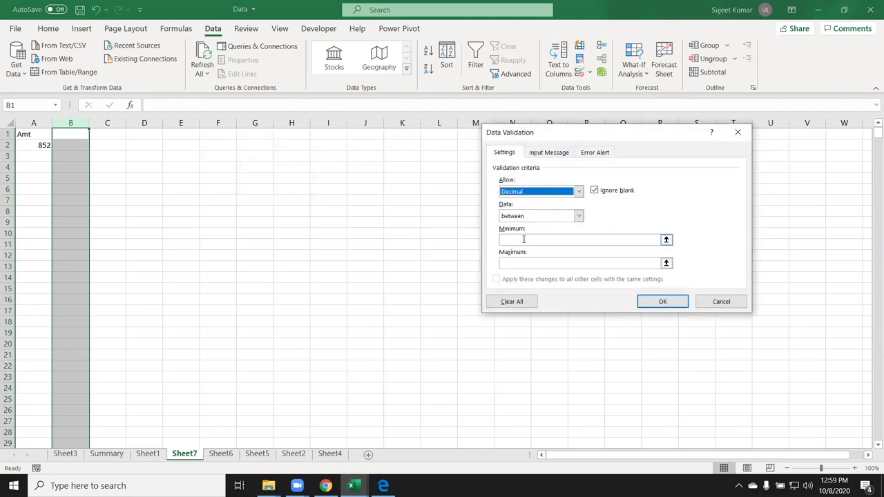
left_click(525, 239)
type("0")
key("Tab")
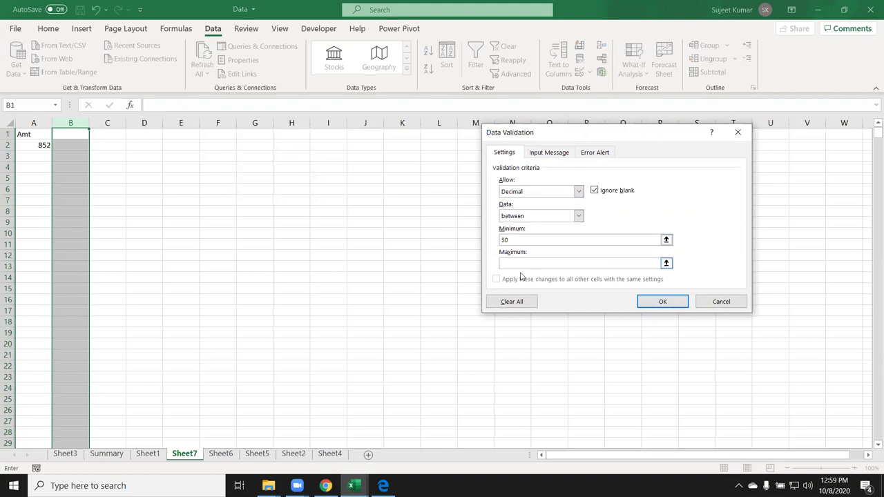
type("500")
left_click(663, 301)
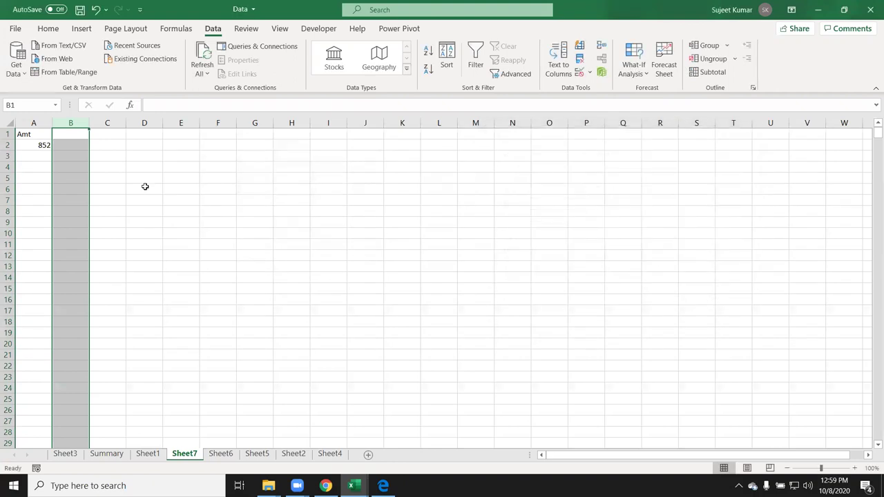
- Enter 52 in B3 and 63 in B4, and confirm 1000 is rejected
left_click(72, 153)
type("52")
key("Return")
type("63")
key("Return")
type("1000")
key("Return")
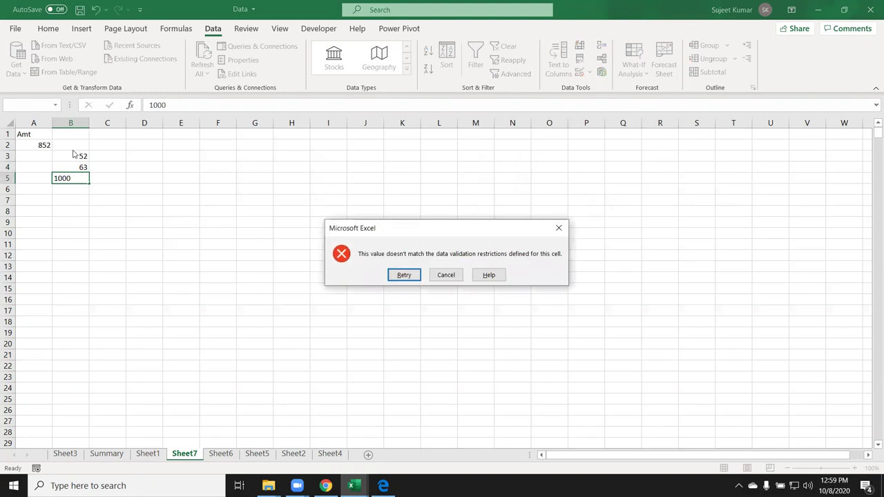
key("Escape")
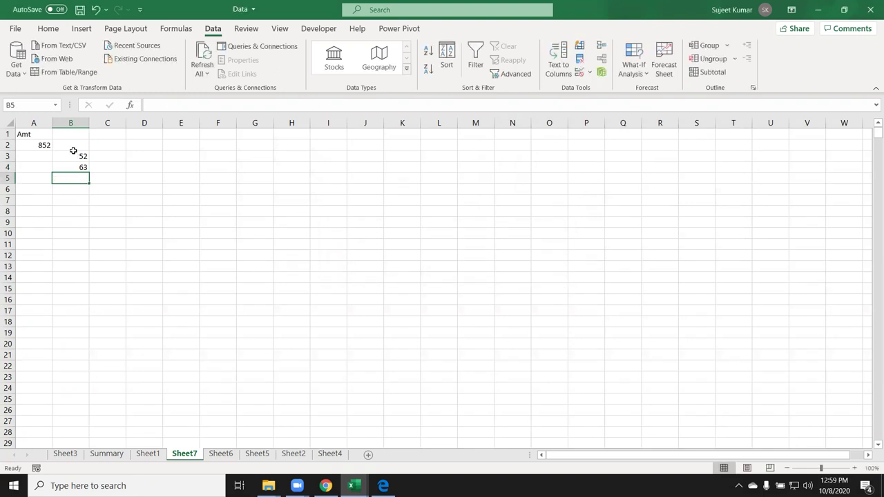
- Add the heading 'City' in cell C1
left_click(104, 138)
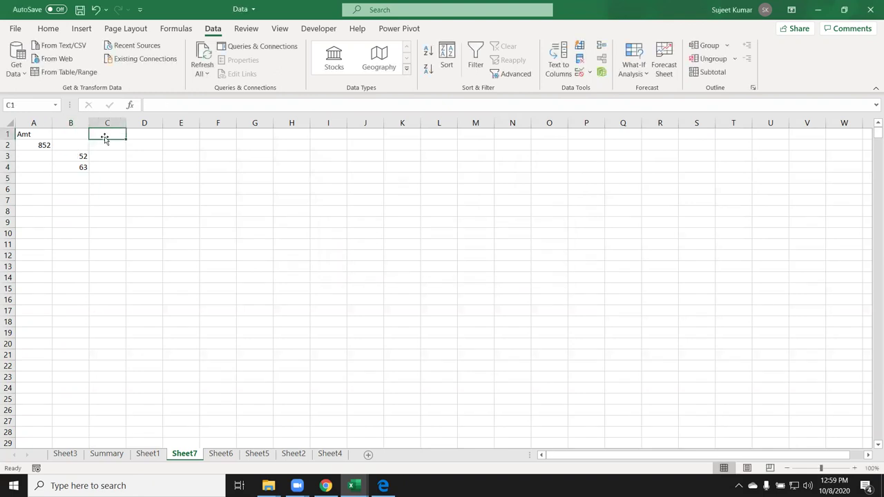
type("City")
key("Return")
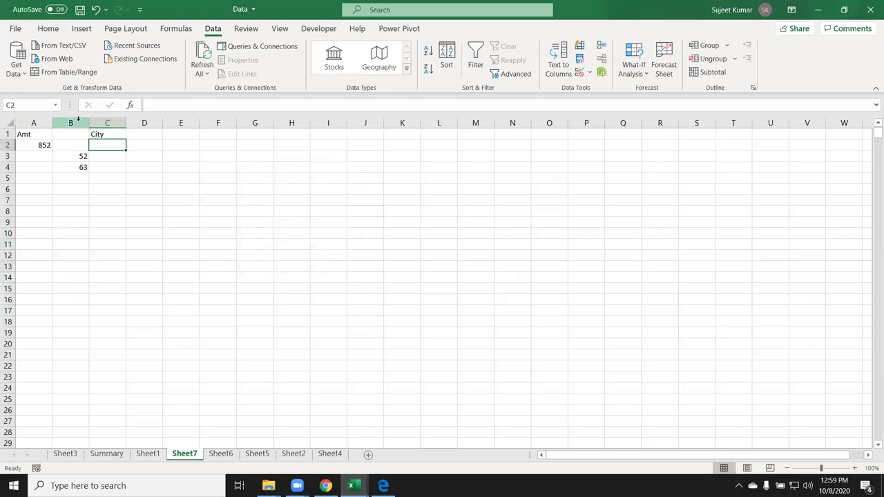
left_click(82, 166)
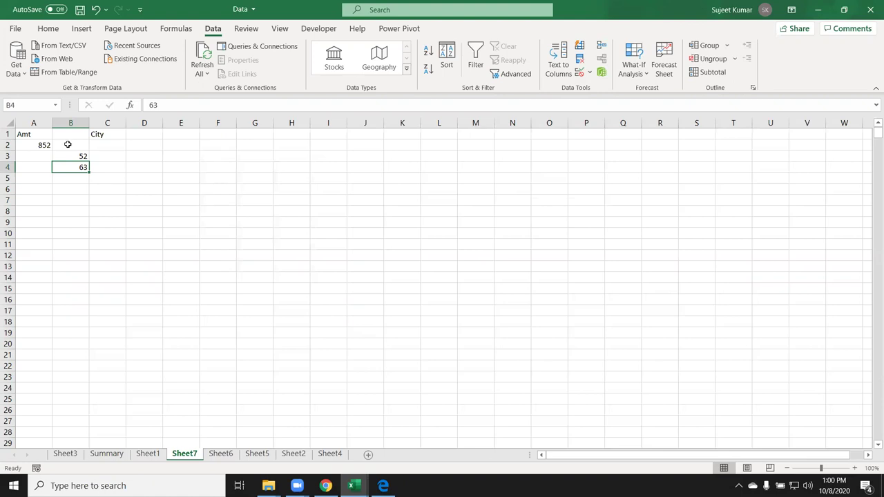
- Enter 85.63 in B6 and 313465 in A5, and see 3656.3 rejected in A6
left_click(71, 189)
type("85.63")
key("Return")
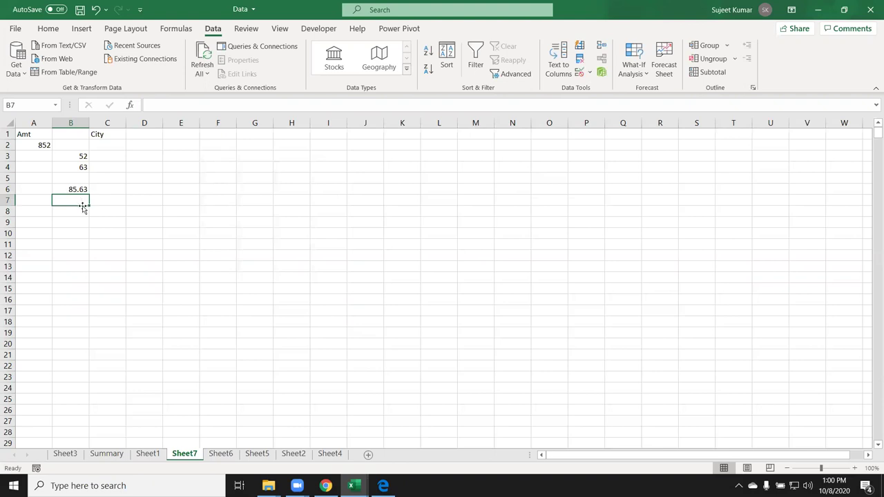
left_click(48, 176)
type("313465")
key("Return")
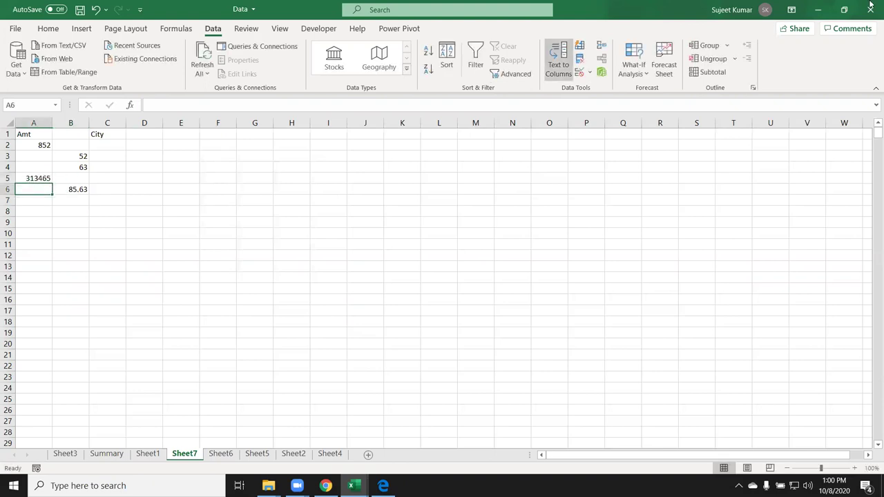
type("3656.3")
key("Return")
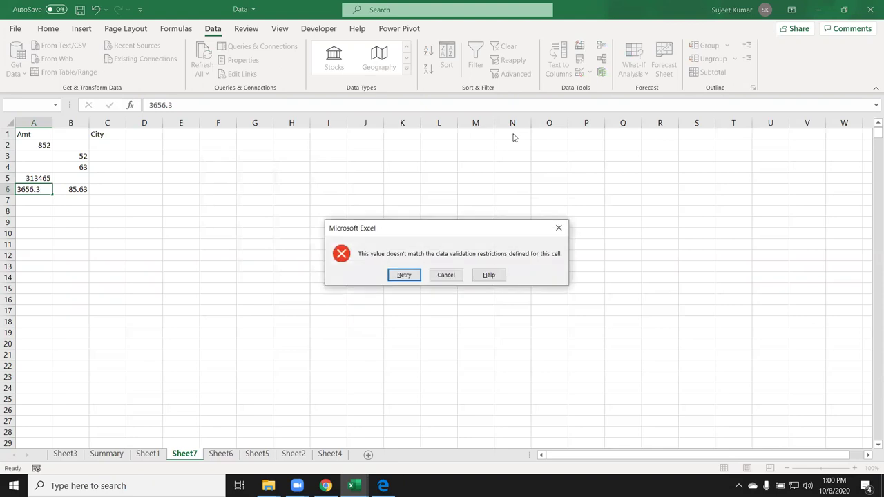
key("Escape")
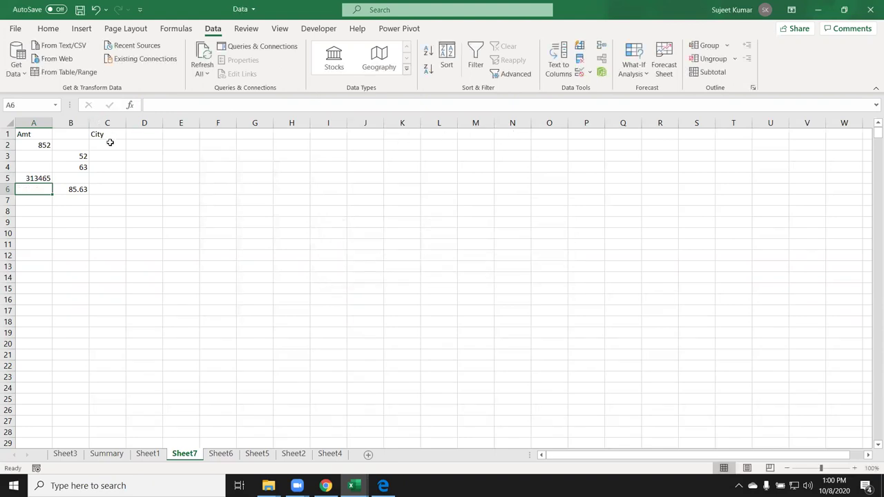
left_click(109, 143)
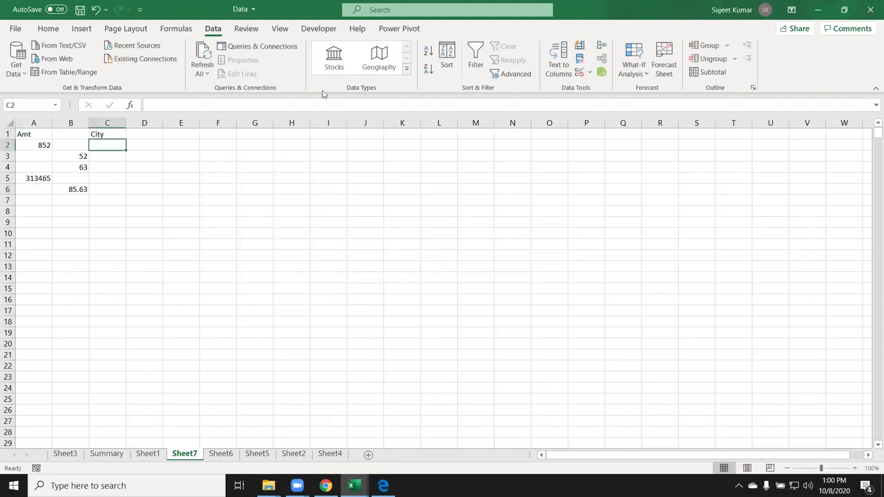
- Give C2:C11 a List validation with source New Delhi, Pune, Noida, Udaypur
left_click(581, 60)
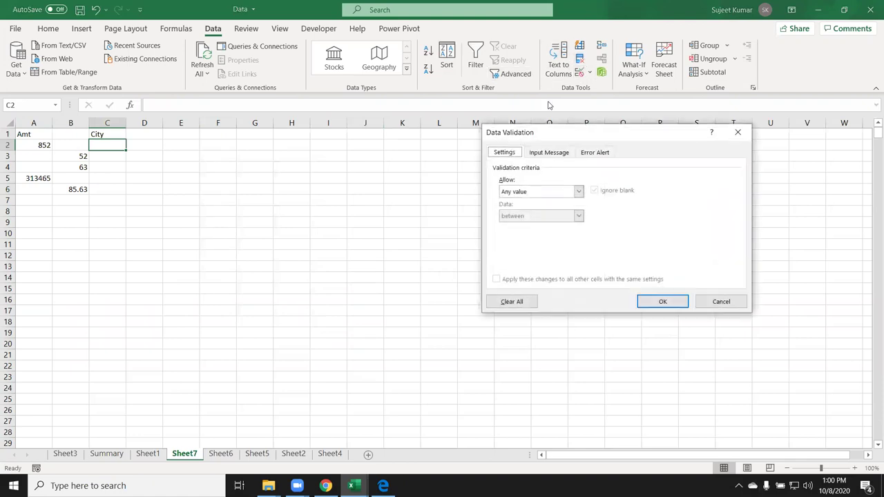
left_click(738, 131)
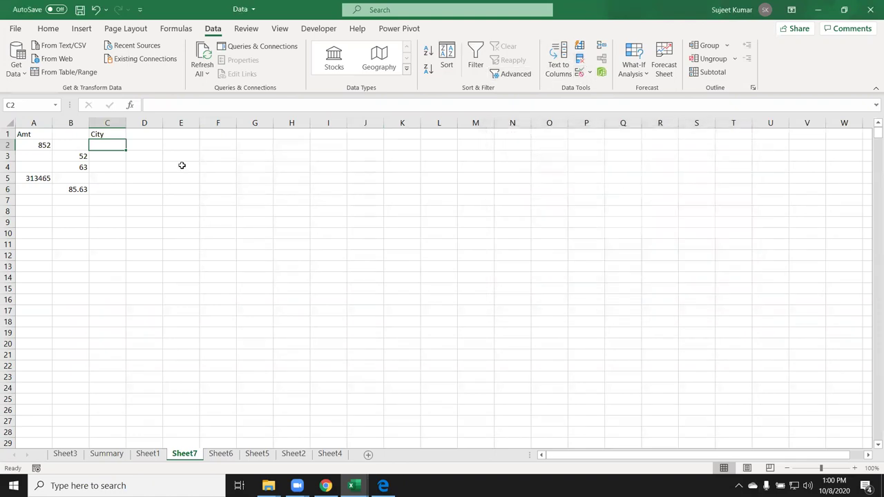
left_click_drag(117, 146, 104, 244)
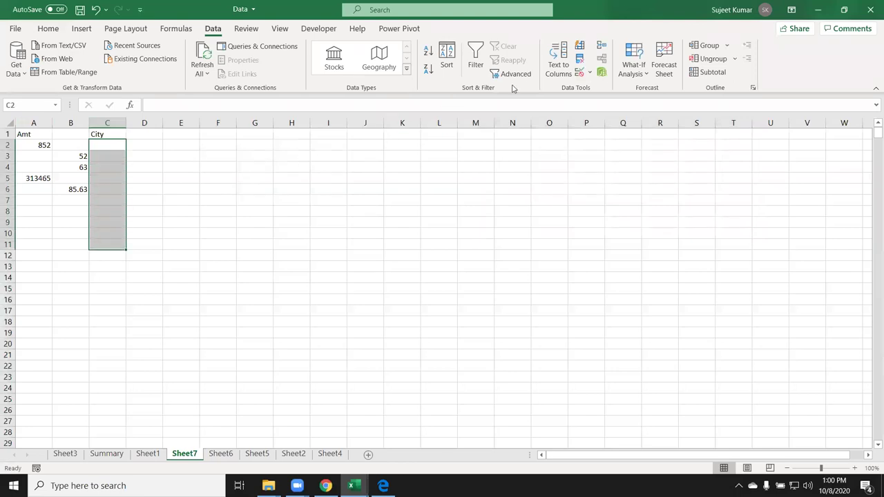
left_click(588, 72)
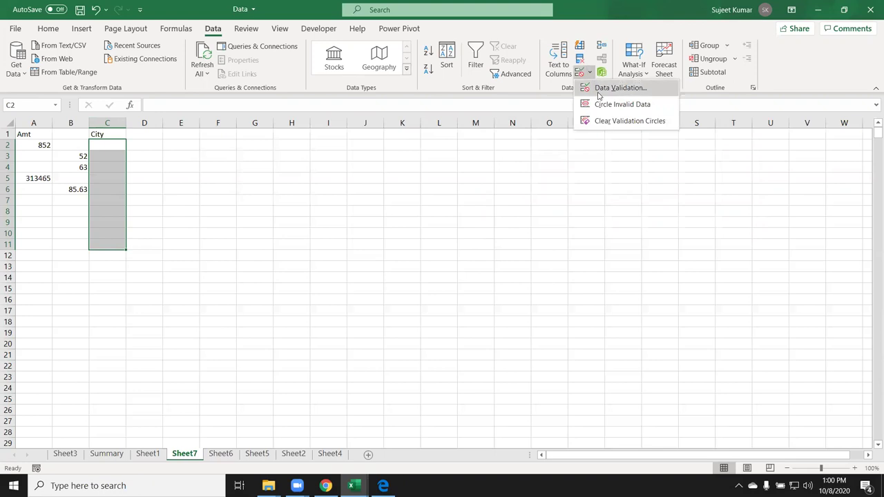
left_click(598, 87)
left_click(510, 193)
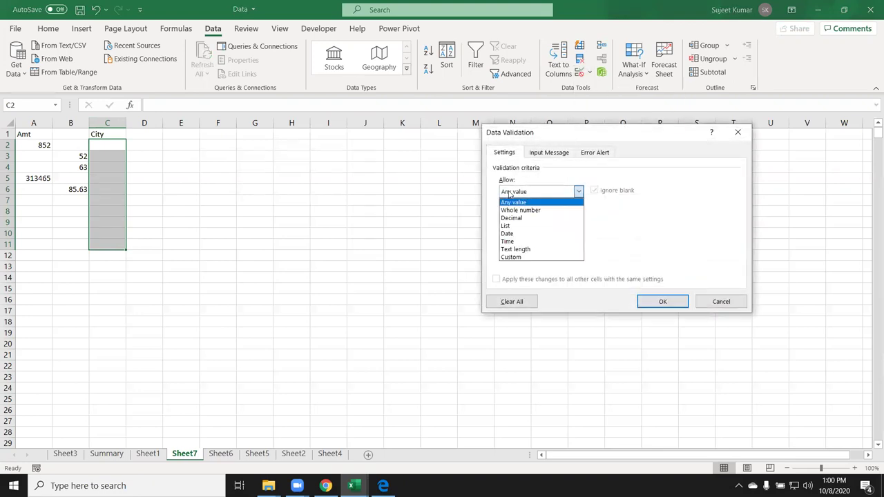
left_click(517, 227)
left_click(521, 238)
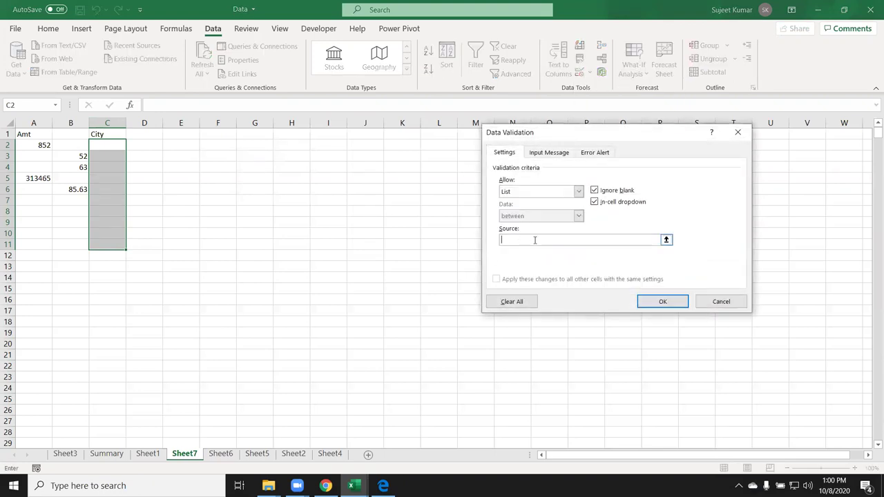
type("New Delhi,Pune,N")
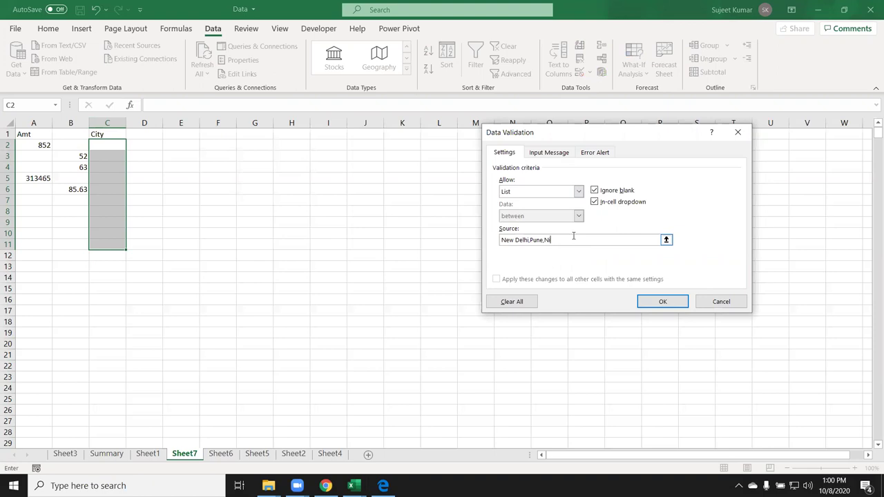
type("ida,")
type("Udaypur")
left_click(646, 301)
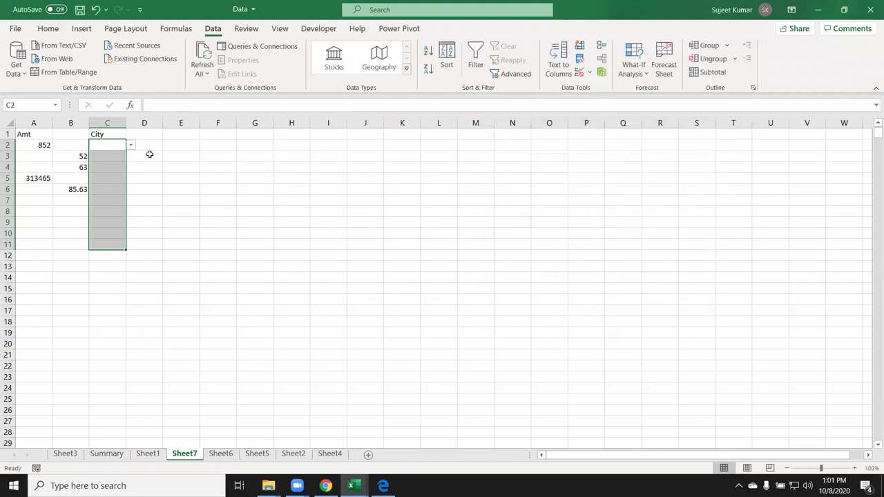
- Choose Pune from the City dropdown in C2, C3 and C4
left_click(111, 144)
left_click(130, 146)
left_click(118, 162)
left_click(121, 161)
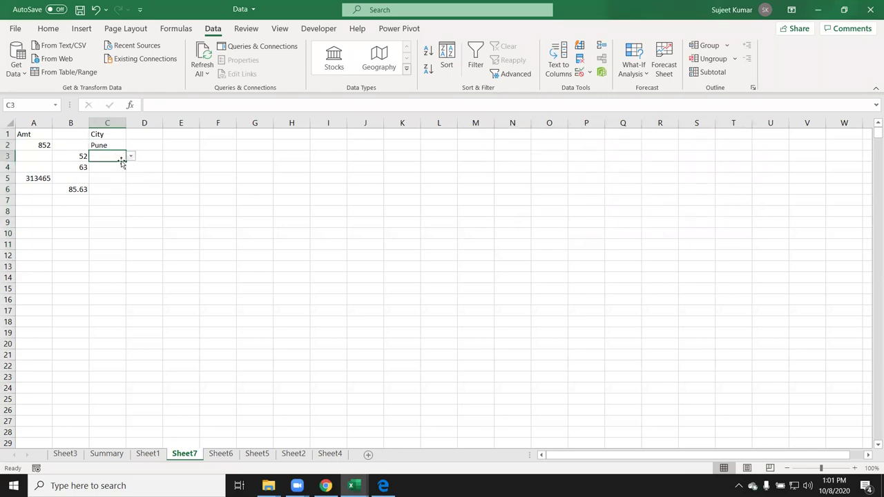
left_click(130, 156)
left_click(118, 173)
left_click(116, 168)
left_click(131, 168)
left_click(109, 182)
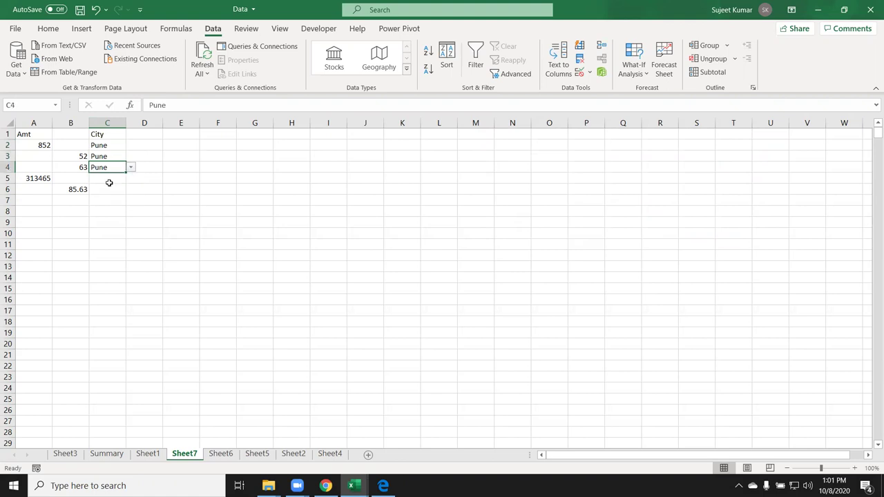
- Confirm the unlisted text 'dasdasdas' is rejected in C5, then select column C
left_click(109, 182)
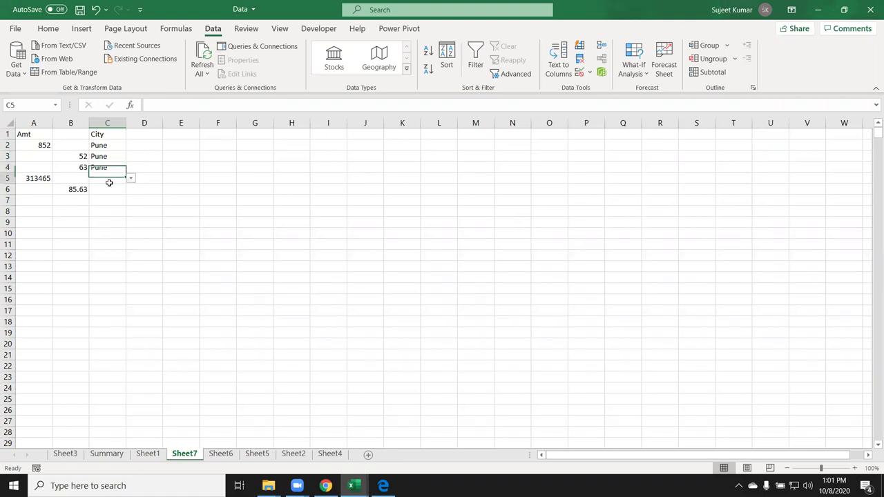
type("dasdasdas")
key("Return")
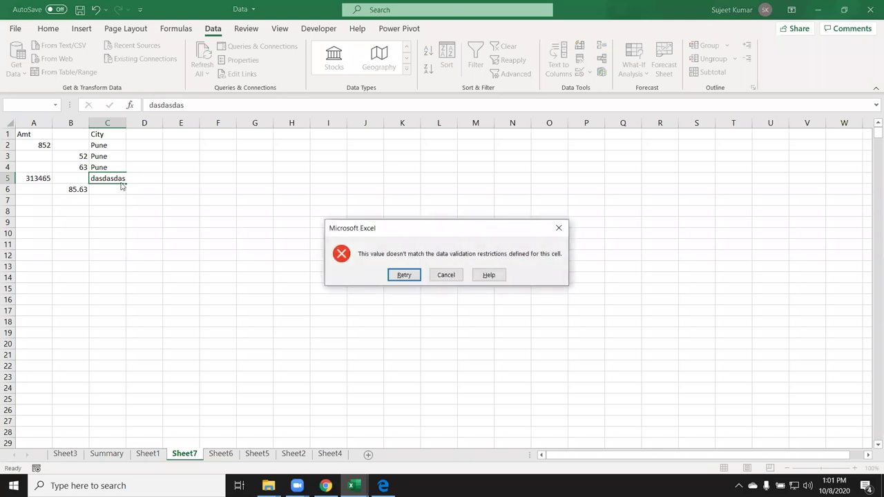
key("Escape")
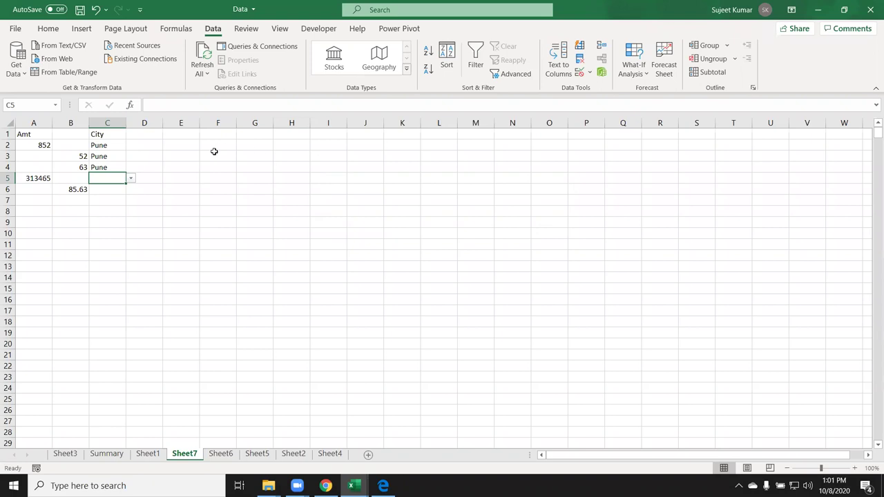
left_click_drag(125, 145, 110, 164)
left_click(109, 179)
left_click(111, 200)
left_click(107, 177)
left_click(102, 134)
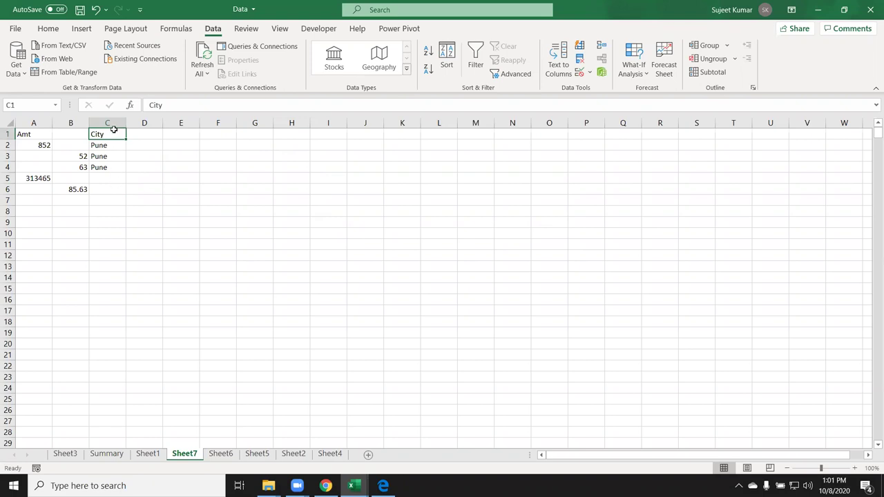
left_click(112, 123)
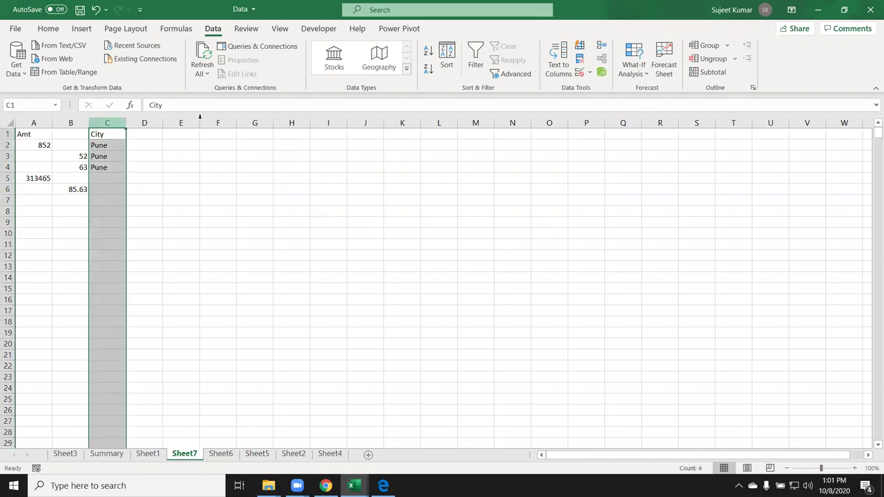
left_click(579, 72)
key("Escape")
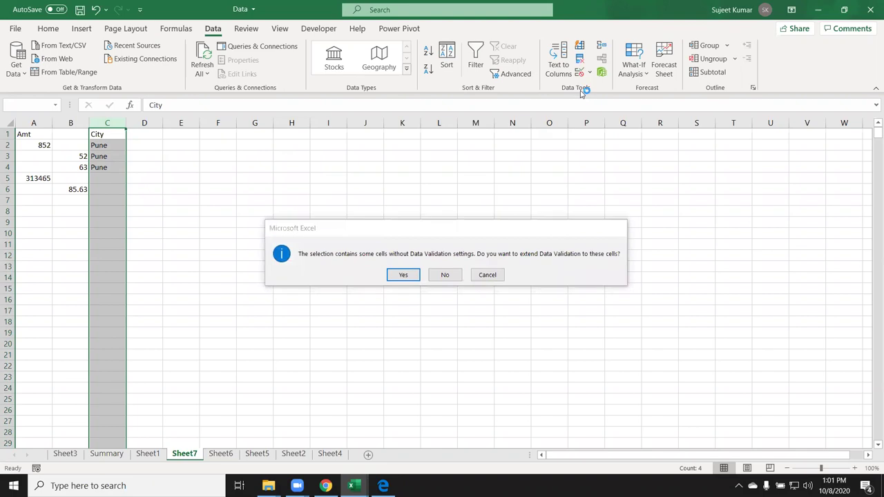
left_click(589, 72)
left_click(586, 89)
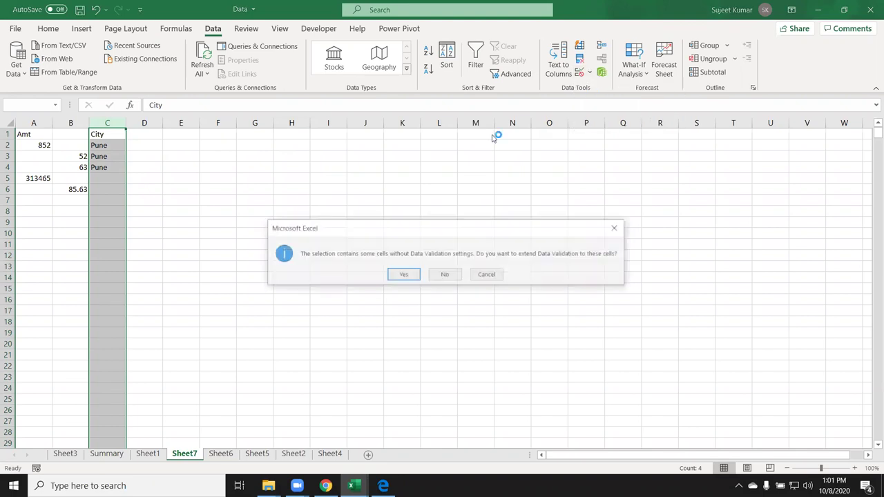
left_click(405, 274)
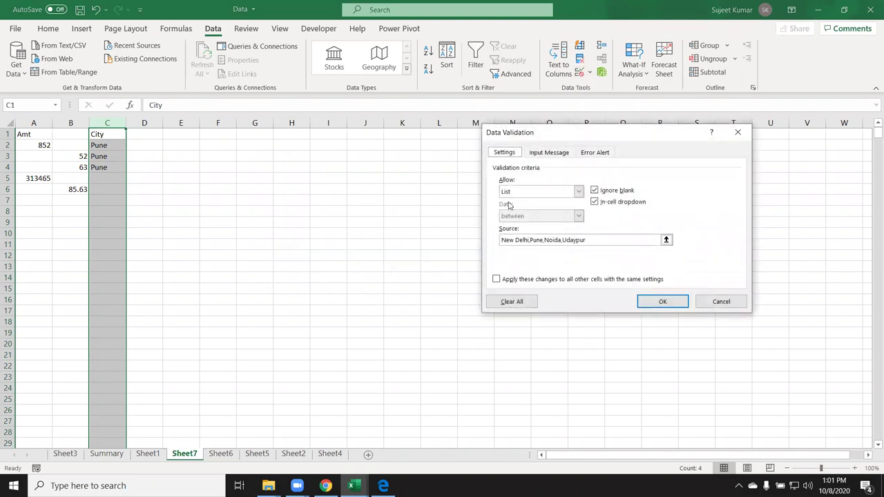
left_click(512, 194)
left_click(508, 225)
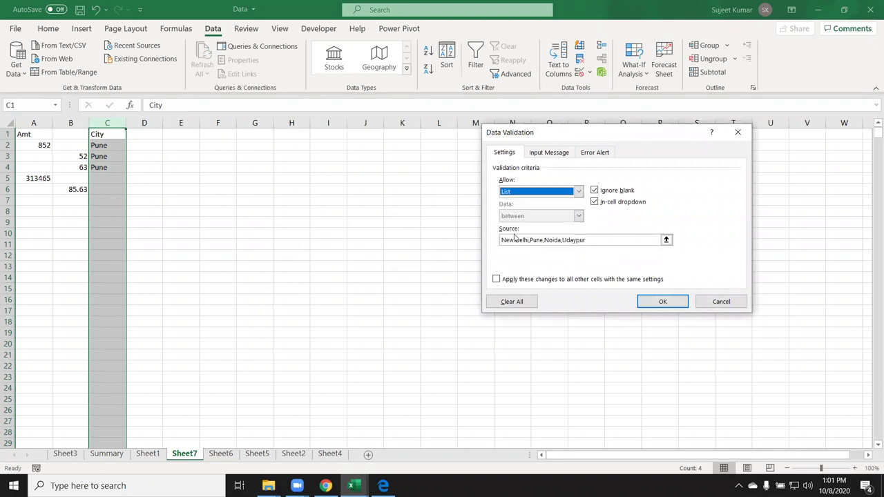
left_click(718, 301)
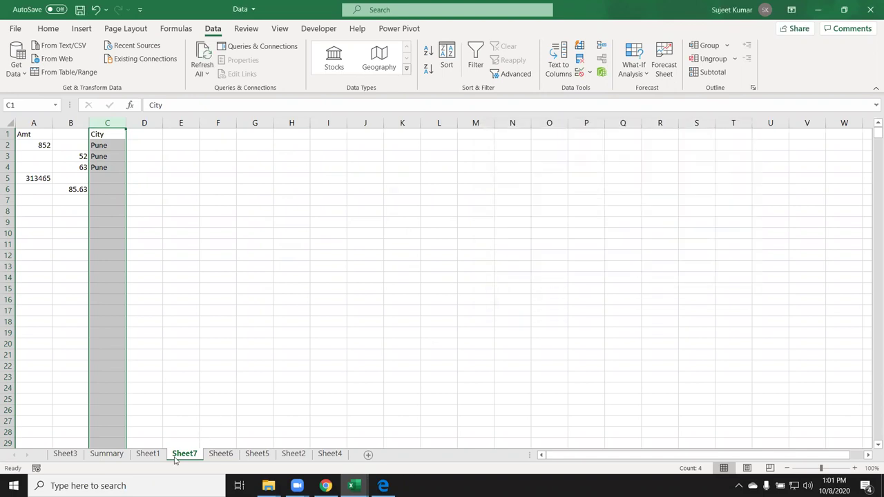
left_click(152, 454)
left_click(185, 455)
left_click(221, 455)
- Copy the Name list A1:A17 and paste it into L1 on Sheet5
left_click_drag(24, 135, 23, 311)
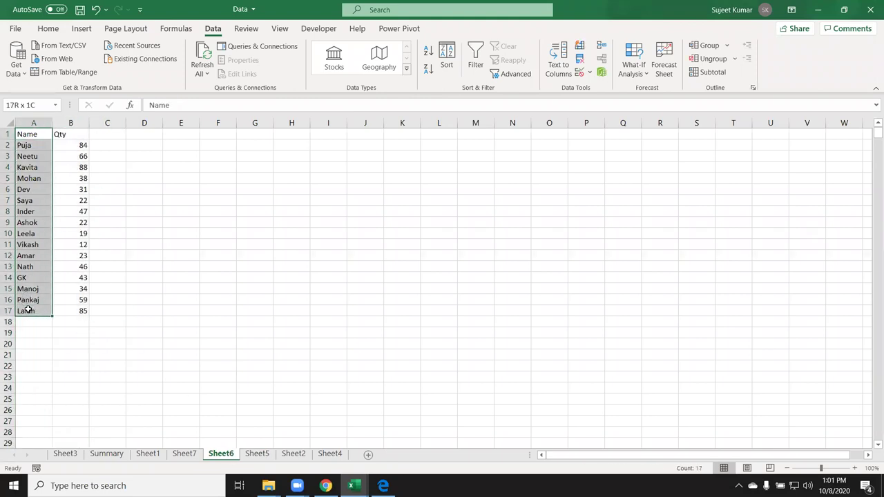
key("ctrl+c")
left_click(345, 455)
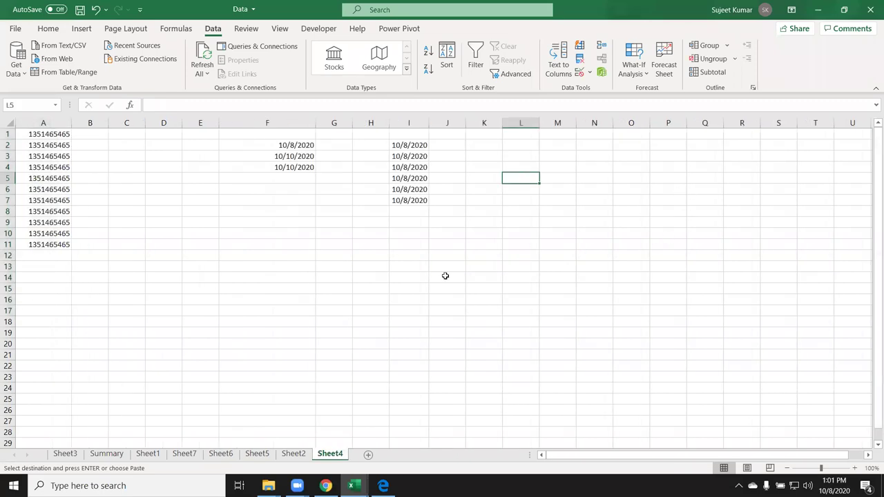
left_click(292, 455)
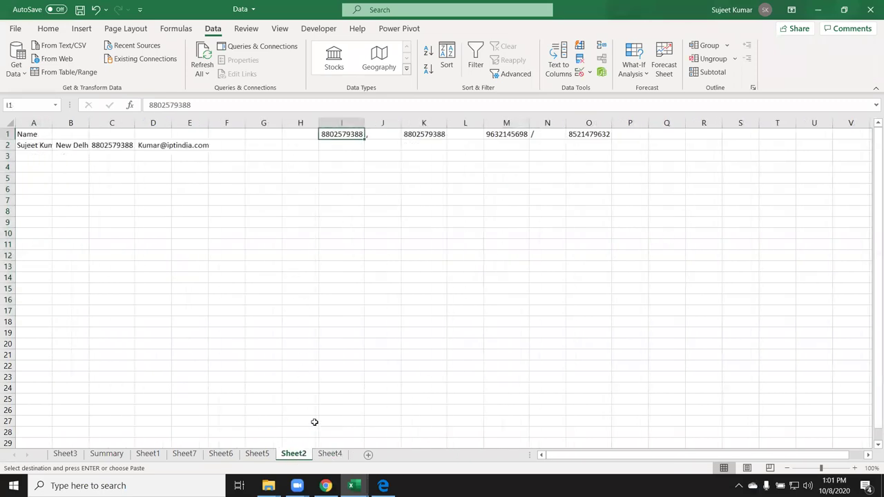
left_click(257, 454)
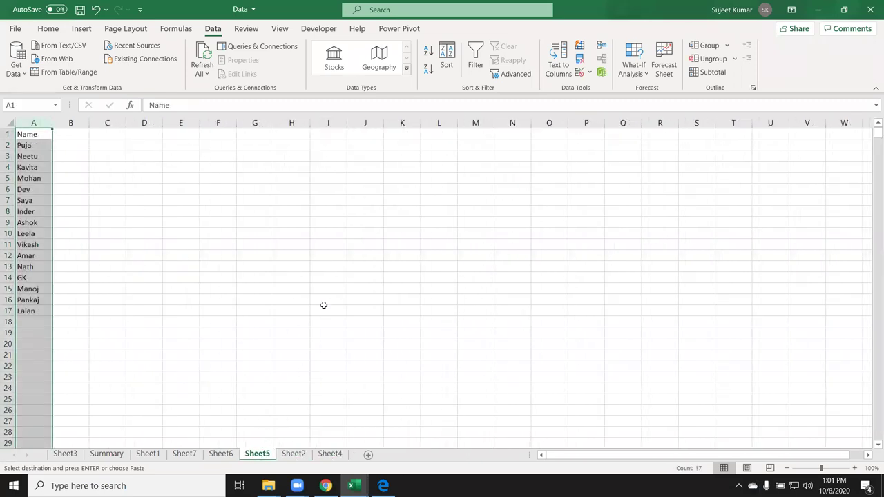
left_click(351, 142)
left_click(438, 133)
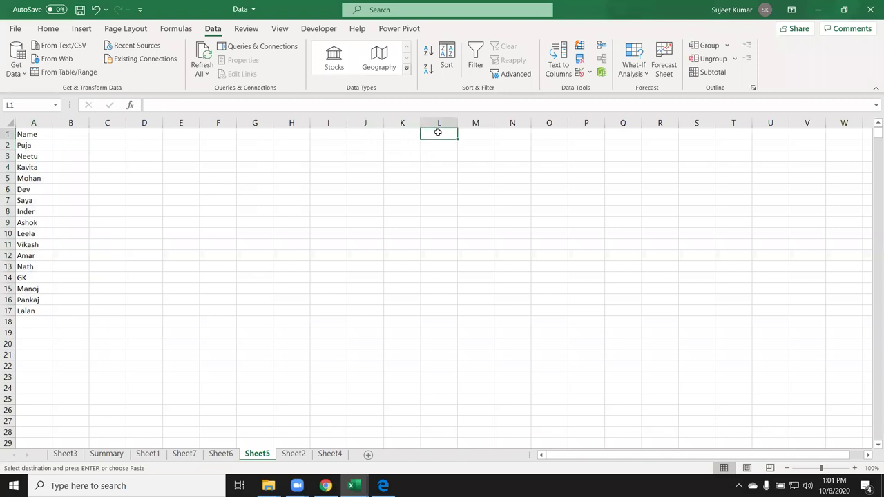
key("ctrl+v")
- Clear the names from A2:A17 below the Name heading
left_click(31, 146)
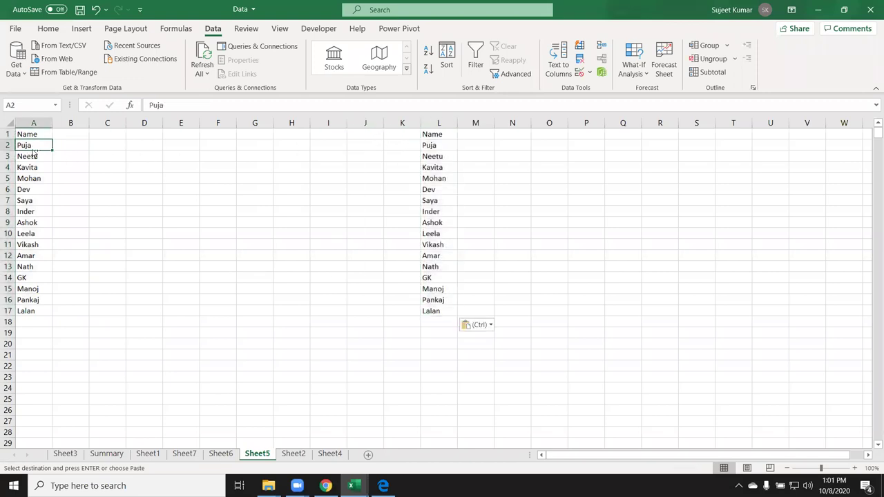
key("ctrl+shift+Down")
key("Delete")
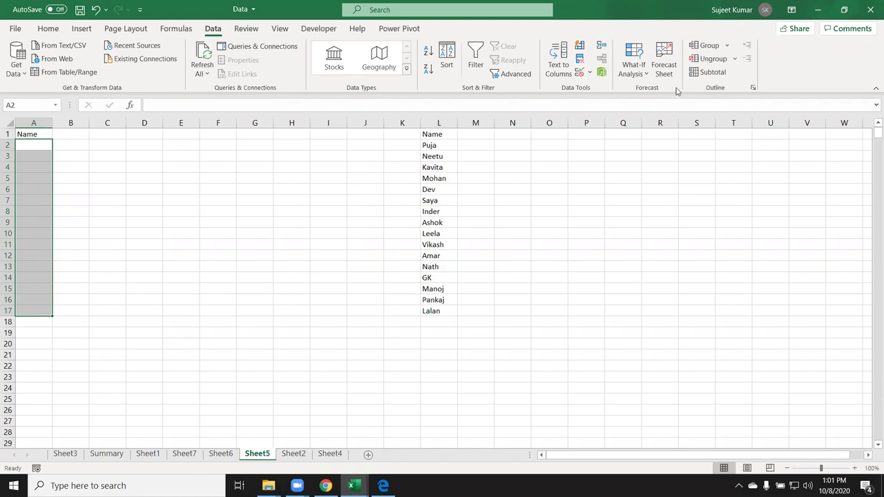
- Set A2:A17 to List validation sourced from the names in L2:L17
left_click(589, 73)
left_click(599, 88)
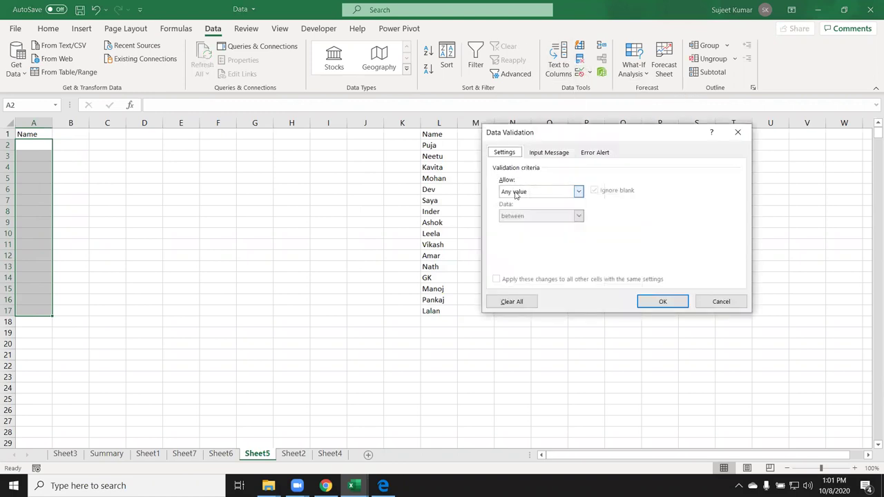
left_click(579, 191)
left_click(514, 227)
left_click(525, 240)
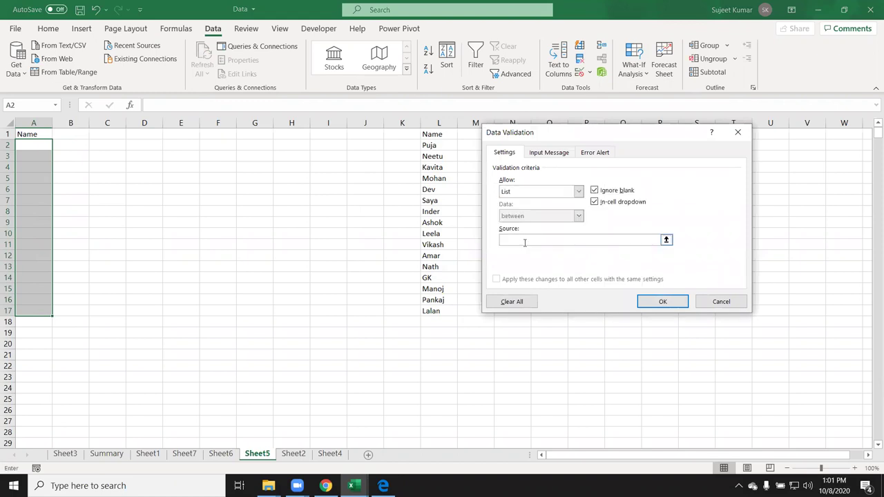
left_click_drag(441, 146, 437, 311)
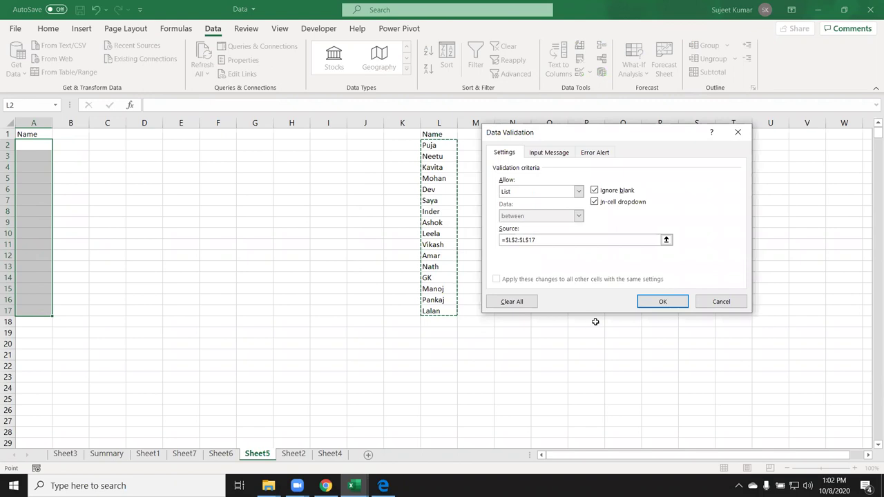
left_click(663, 304)
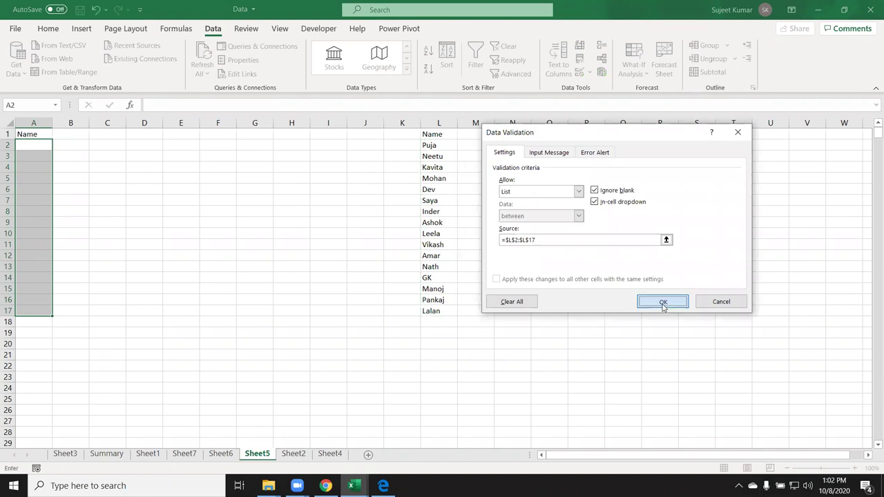
left_click(38, 146)
- Pick Neetu for A2, Kavita for A3 and A4, and Dev for A5 from the dropdown
left_click(60, 149)
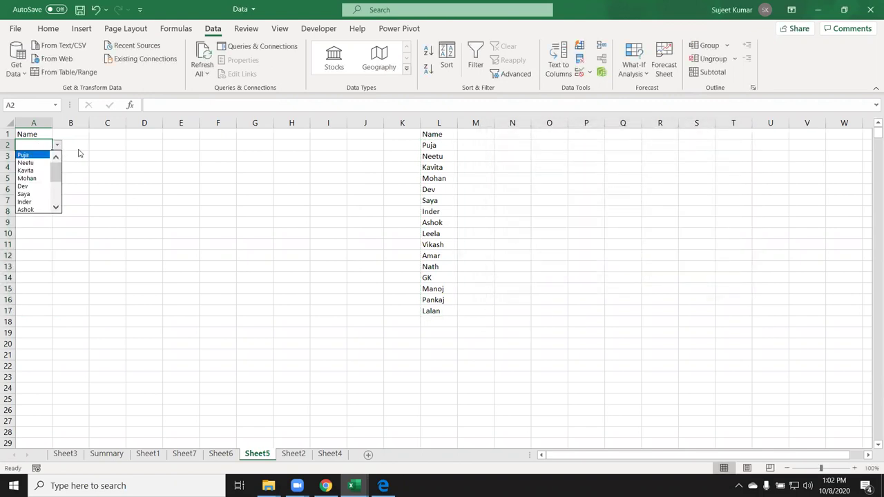
left_click(42, 162)
left_click(41, 158)
left_click(58, 156)
left_click(33, 182)
left_click(37, 169)
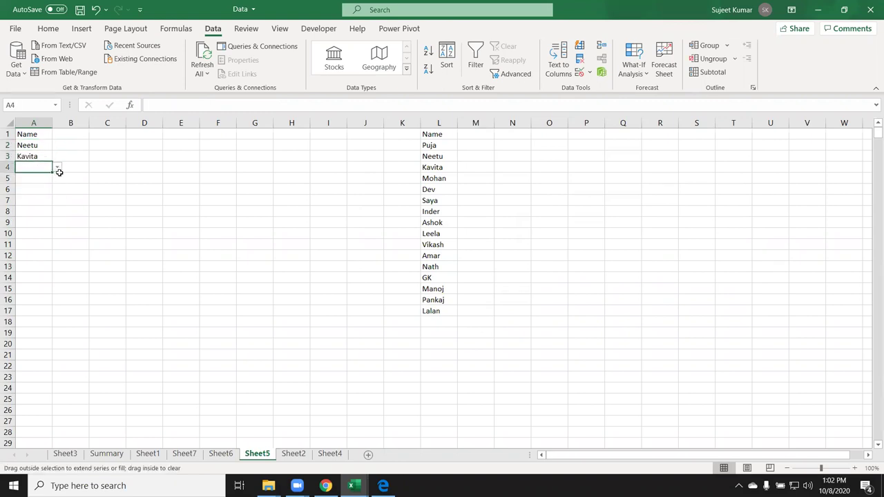
left_click(57, 167)
left_click(37, 194)
left_click(33, 179)
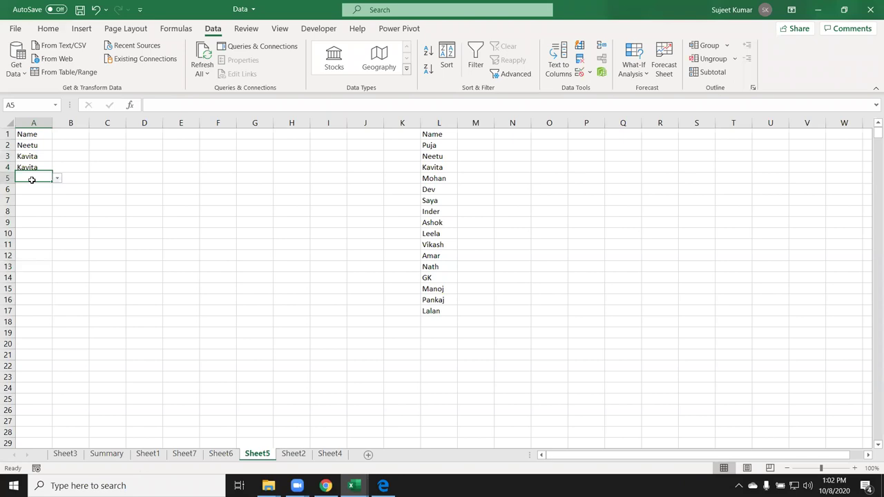
left_click(58, 178)
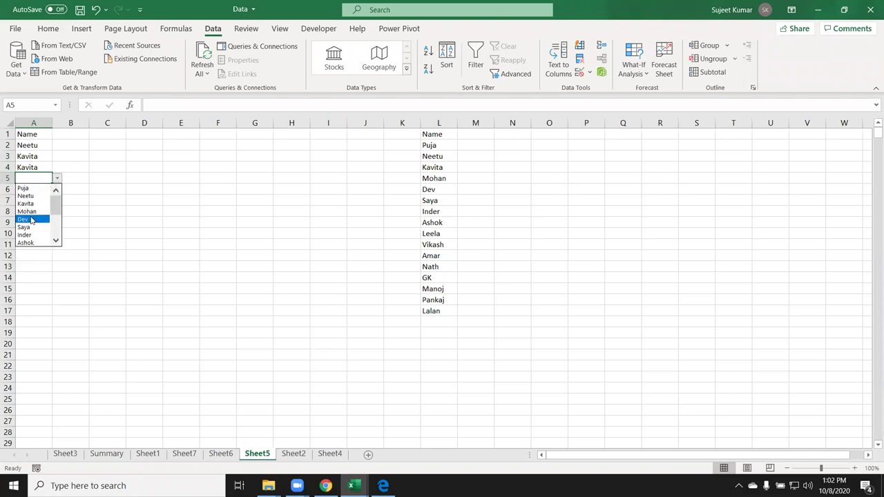
left_click(25, 219)
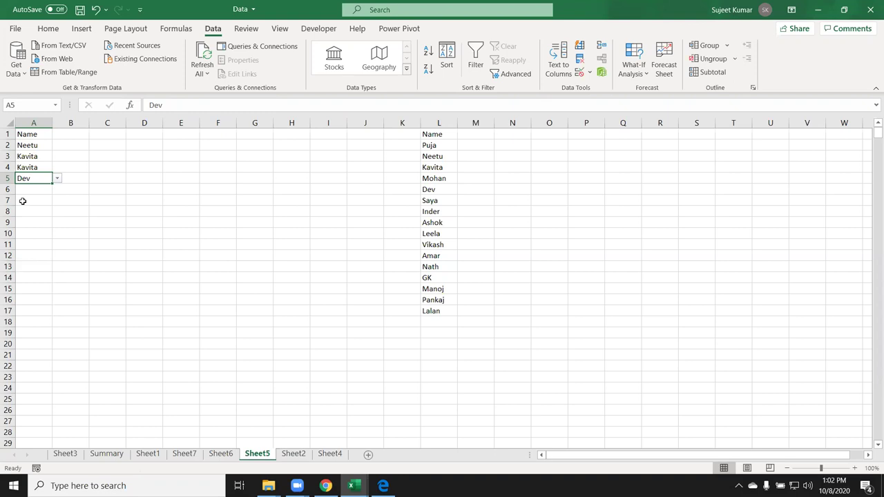
- Pick Saya for A6 and Dev for A7 from the name dropdown
left_click(42, 191)
left_click(59, 191)
left_click(31, 191)
left_click(57, 189)
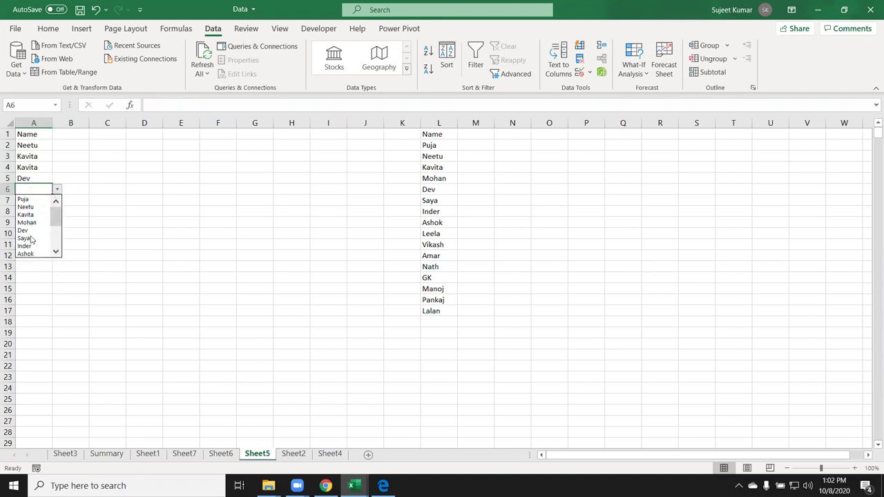
left_click(31, 239)
left_click(41, 201)
left_click(57, 201)
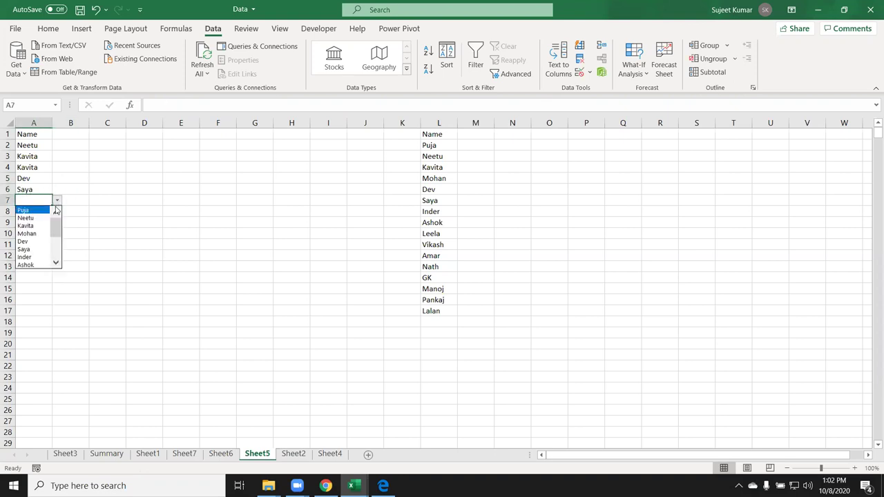
left_click(32, 242)
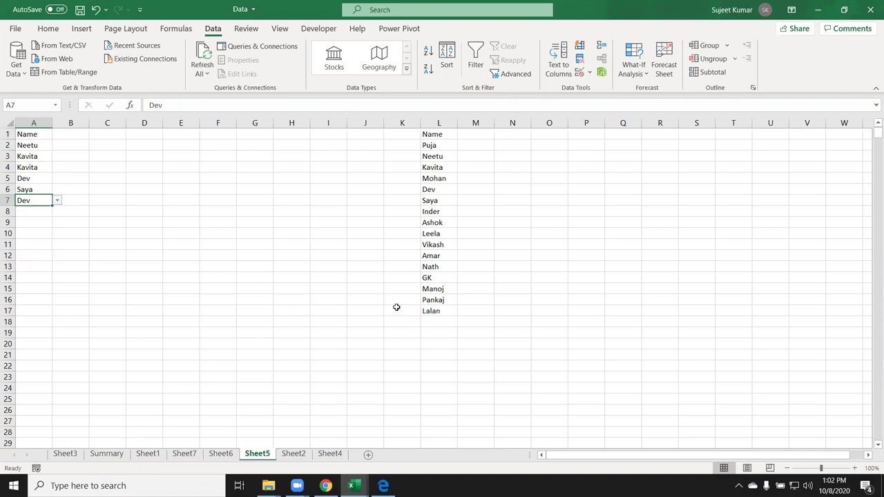
left_click(24, 212)
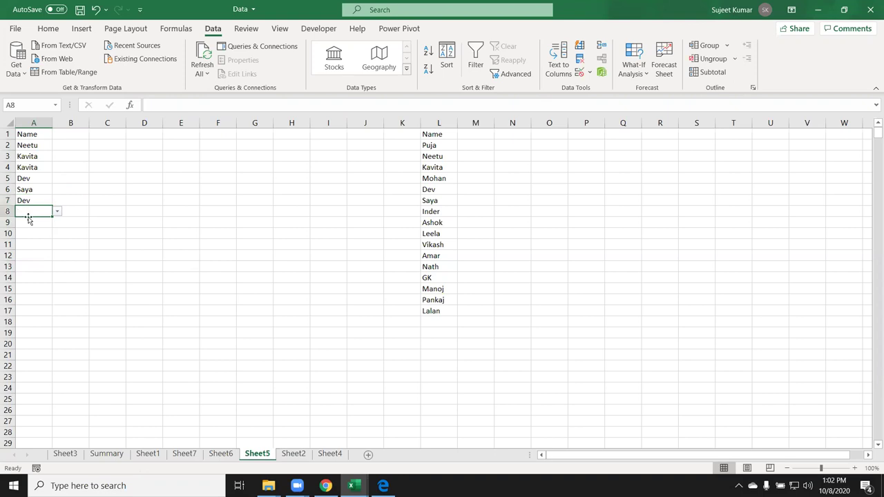
- Try typed and pick-list entries in A8, cancelling each so A8 stays empty
key("alt+Down")
key("Escape")
type("f")
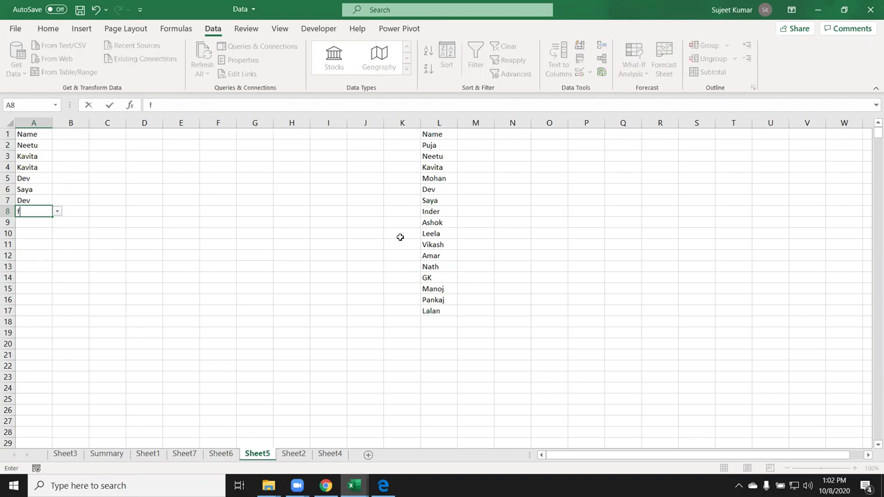
key("BackSpace")
type("po")
key("BackSpace")
key("BackSpace")
key("alt")
key("alt+Down")
key("Down")
key("Down")
key("Down")
key("Up")
key("Up")
key("Up")
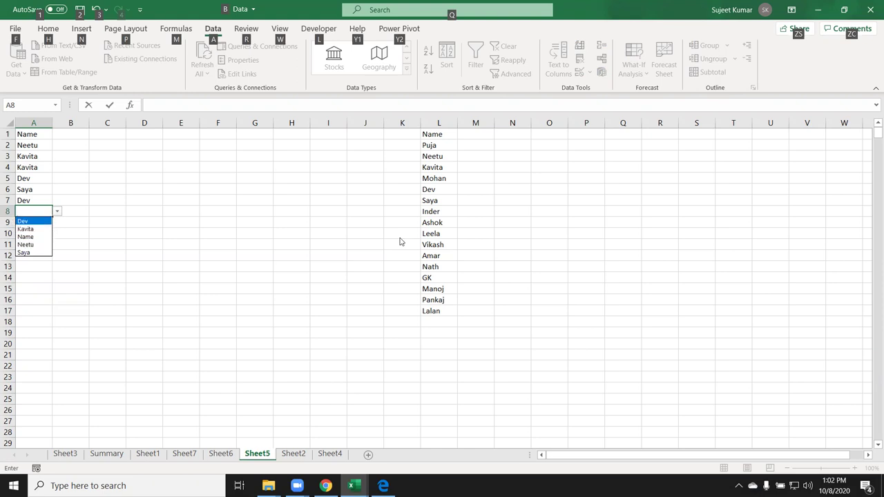
left_click(36, 211)
type("kavita")
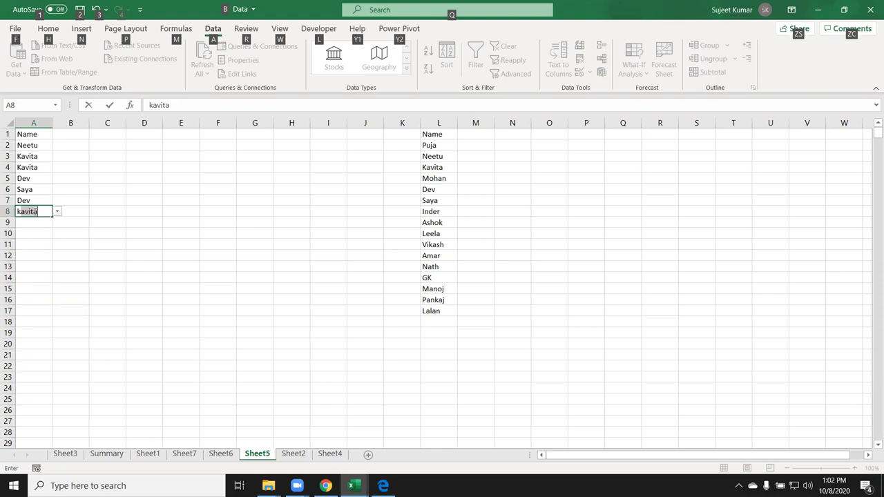
key("Escape")
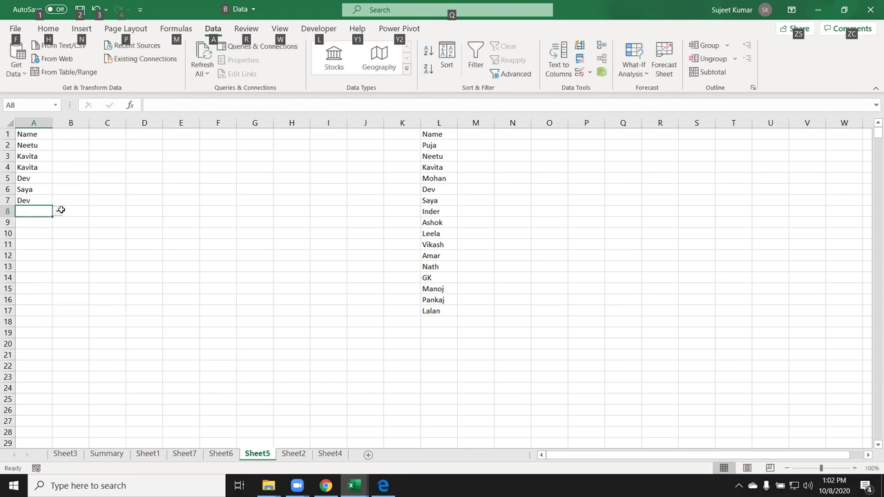
- Browse A8's name dropdown without choosing, then show the desktop with Win+D
left_click(55, 209)
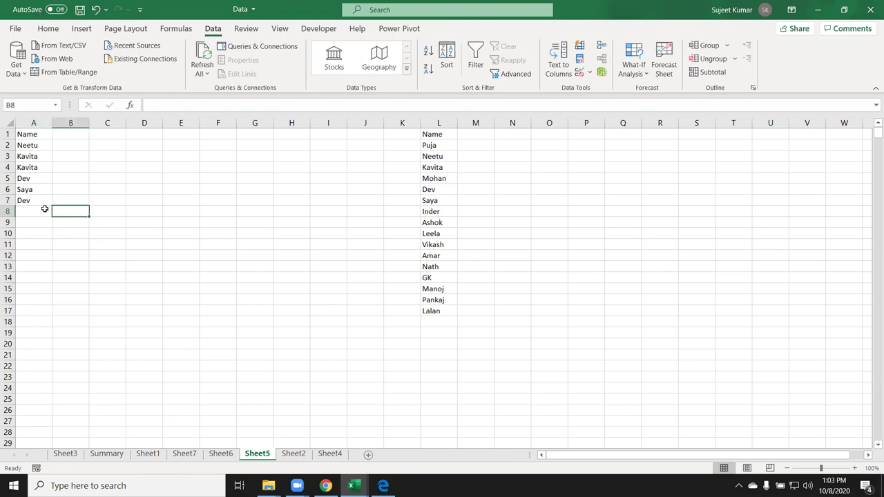
left_click(42, 210)
left_click(58, 211)
scroll(58, 242, "down", 3)
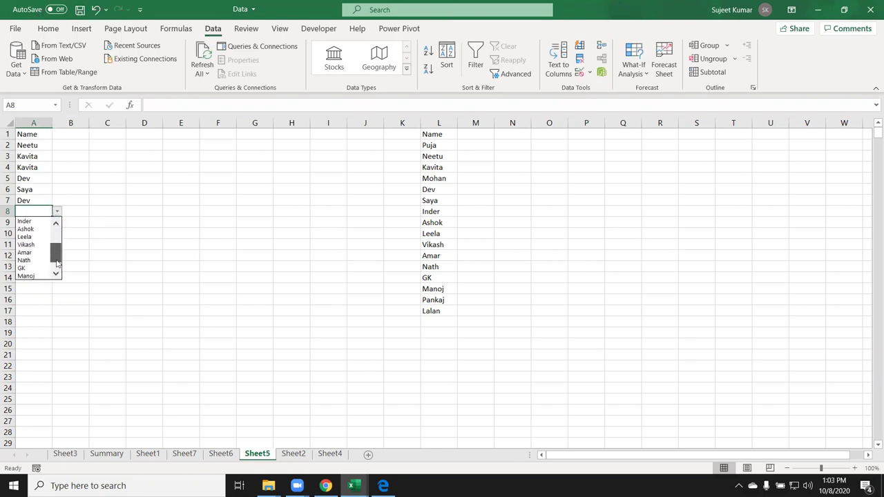
scroll(55, 239, "up", 3)
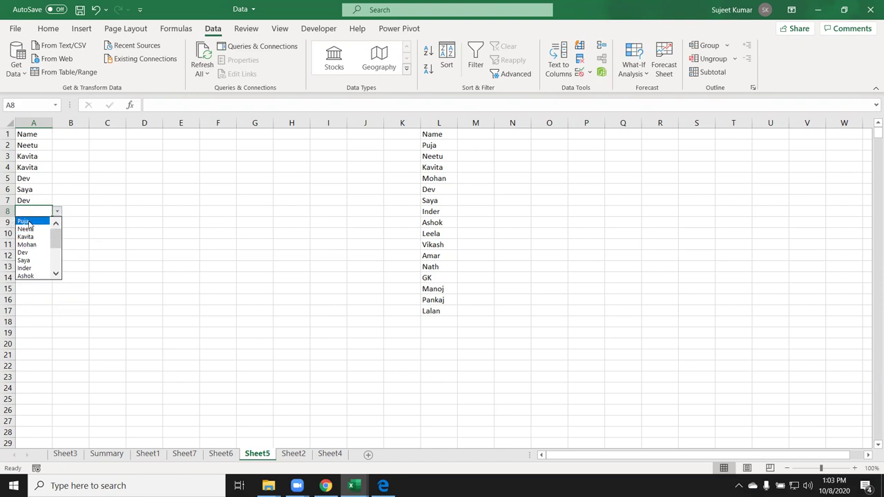
left_click(29, 211)
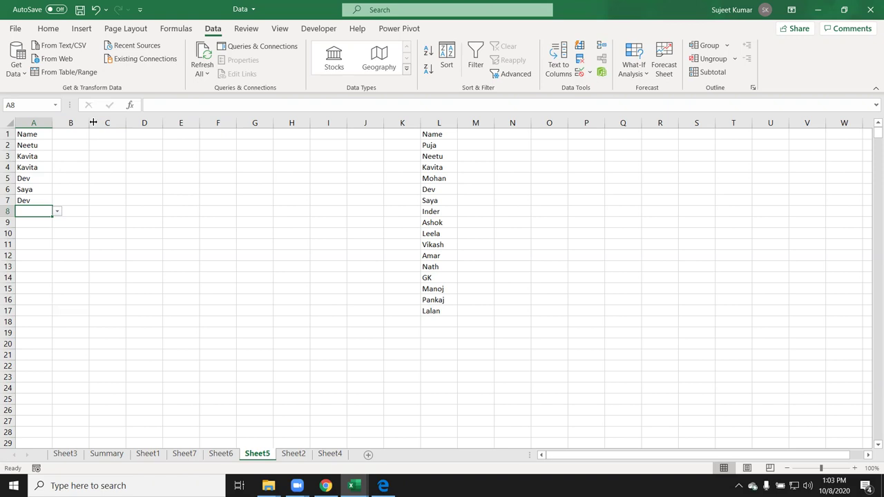
key("super+d")
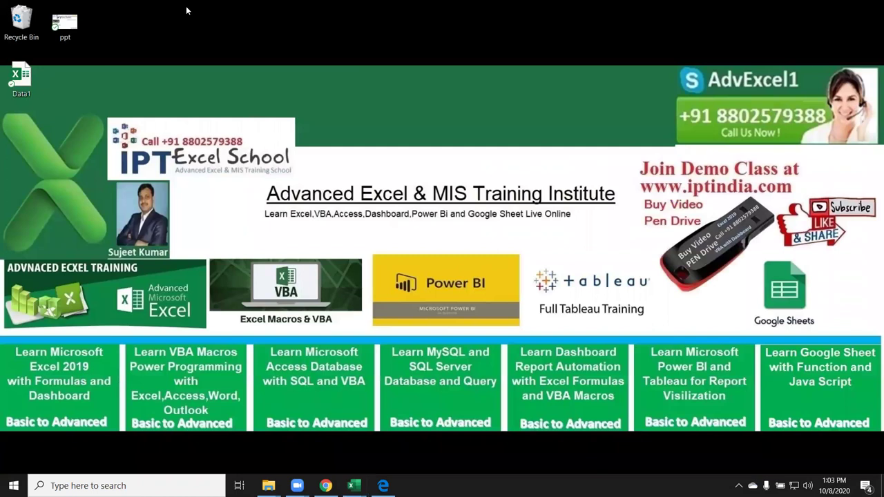